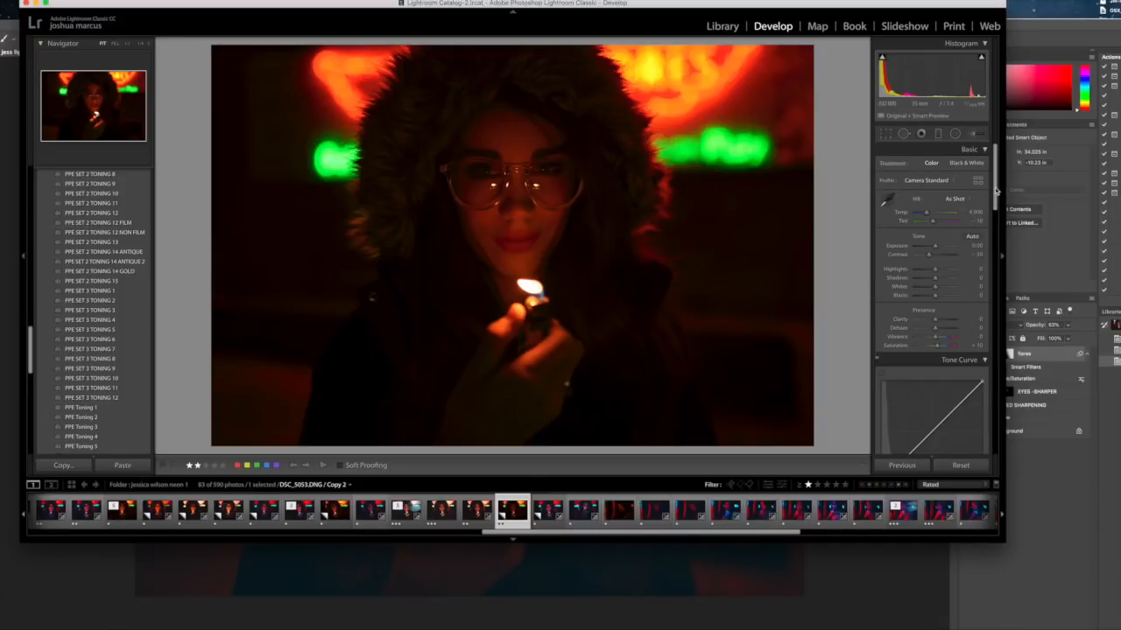
# - Apply the PPE SET 2 TONING 12 FILM preset to the lighter portrait
pyautogui.moveTo(996, 191); pyautogui.dragTo(992, 314)
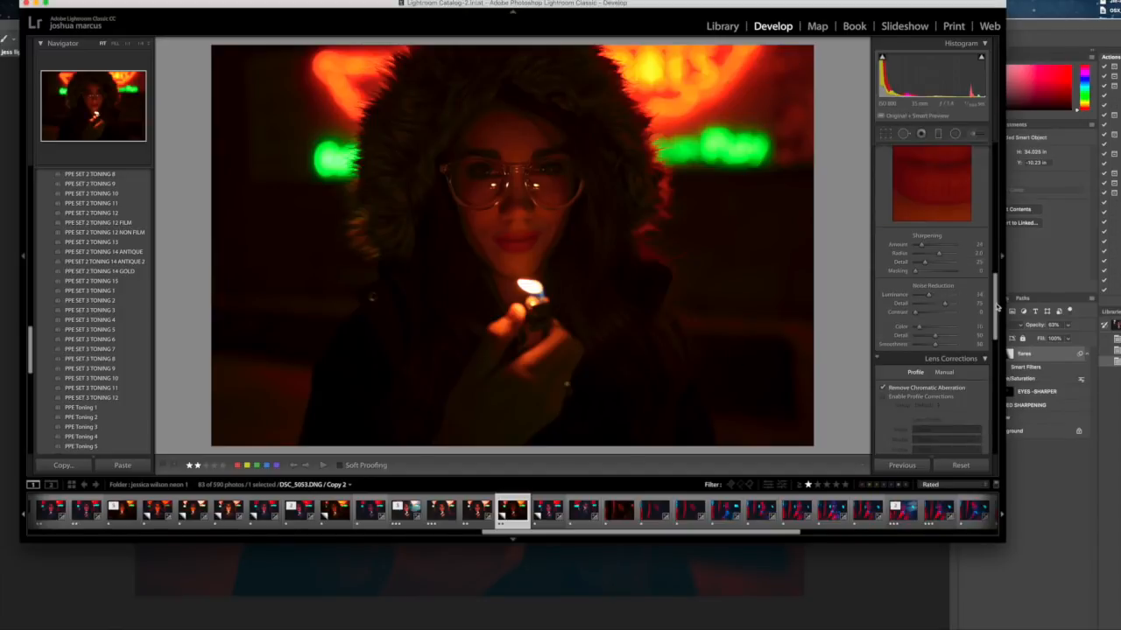
pyautogui.moveTo(995, 305); pyautogui.dragTo(993, 172)
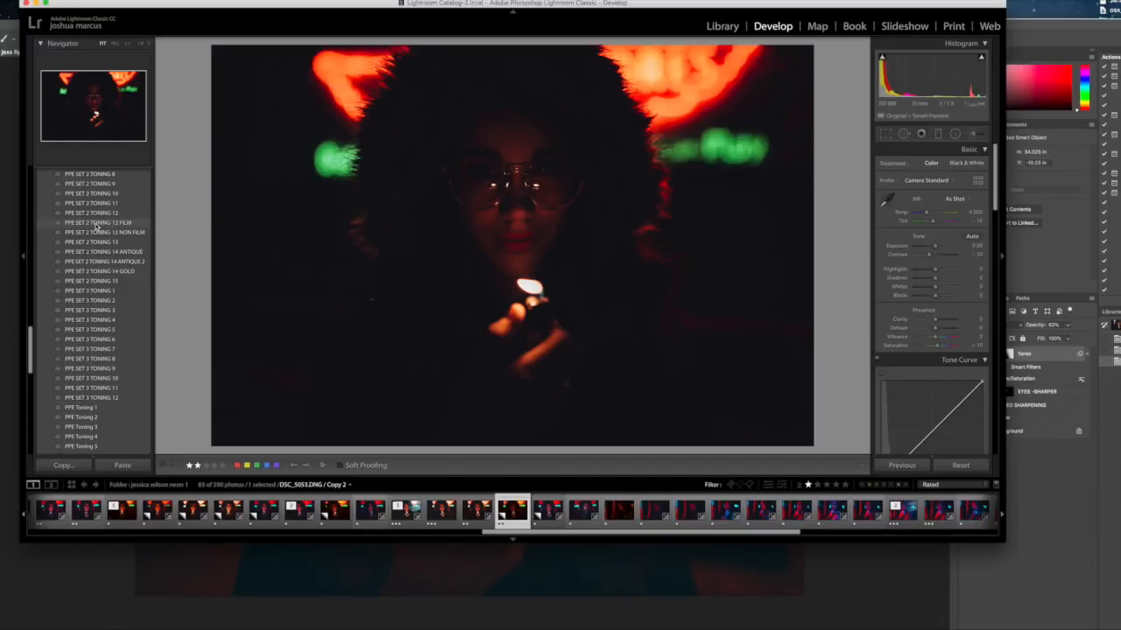
pyautogui.click(95, 226)
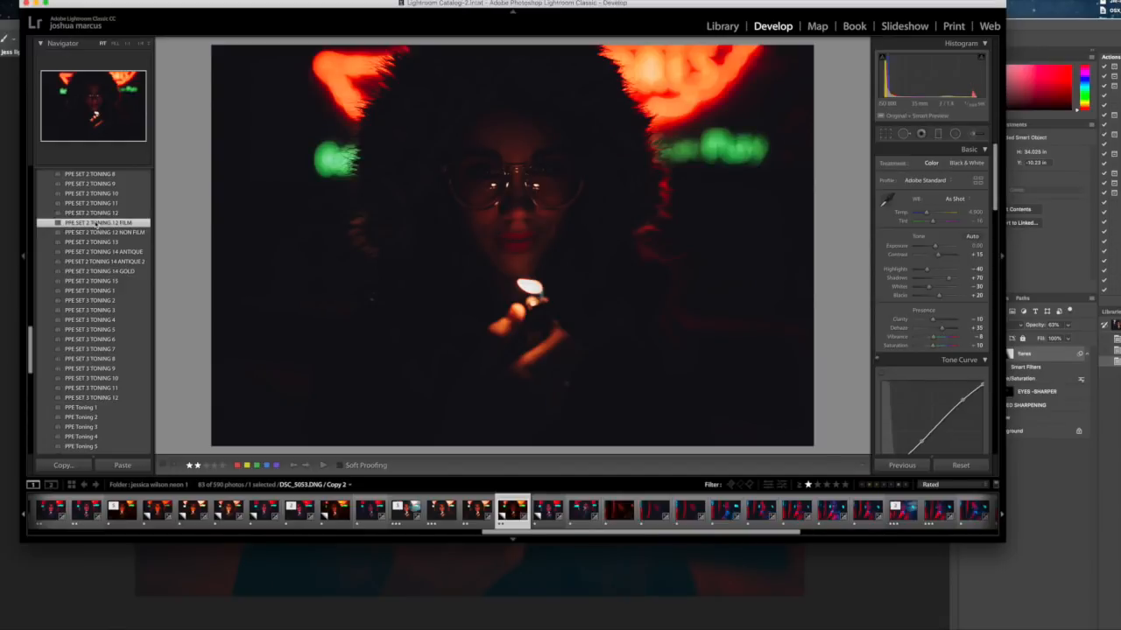
# - Raise the portrait's exposure to 1.35
pyautogui.moveTo(938, 246); pyautogui.dragTo(939, 248)
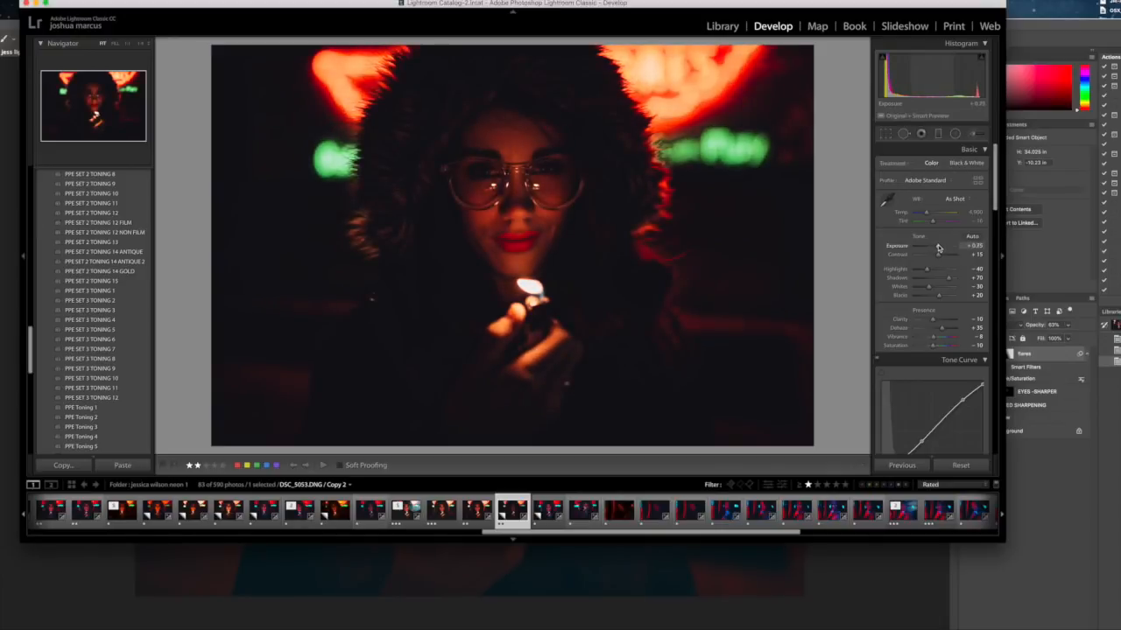
pyautogui.moveTo(939, 248); pyautogui.dragTo(940, 248)
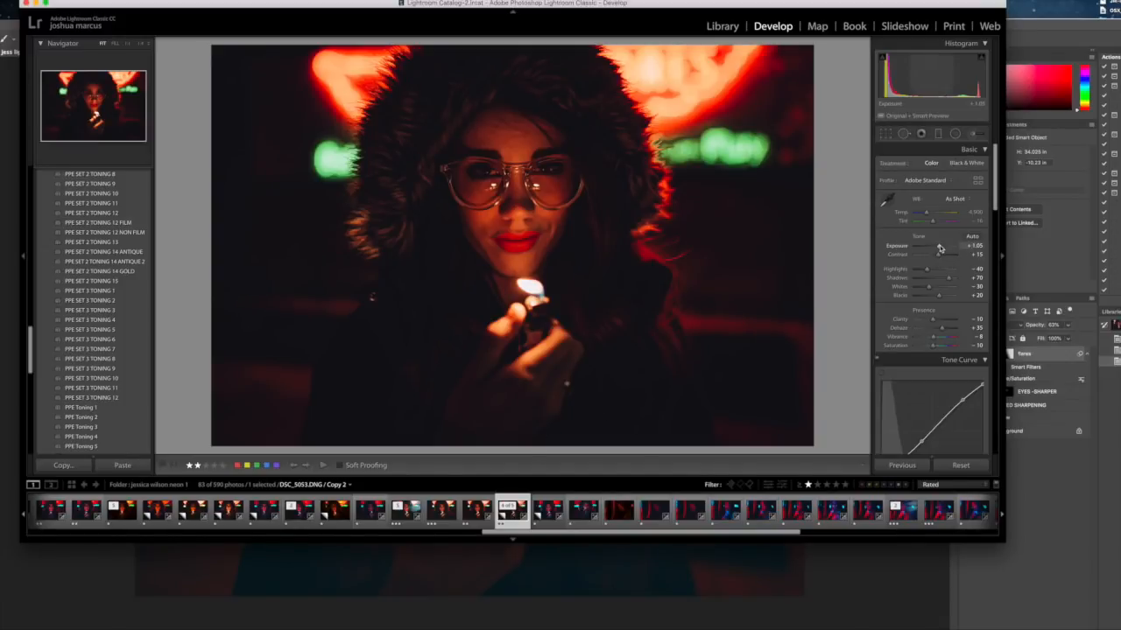
pyautogui.click(974, 246)
pyautogui.press('BackSpace')
pyautogui.write('1.35')
pyautogui.press('Return')
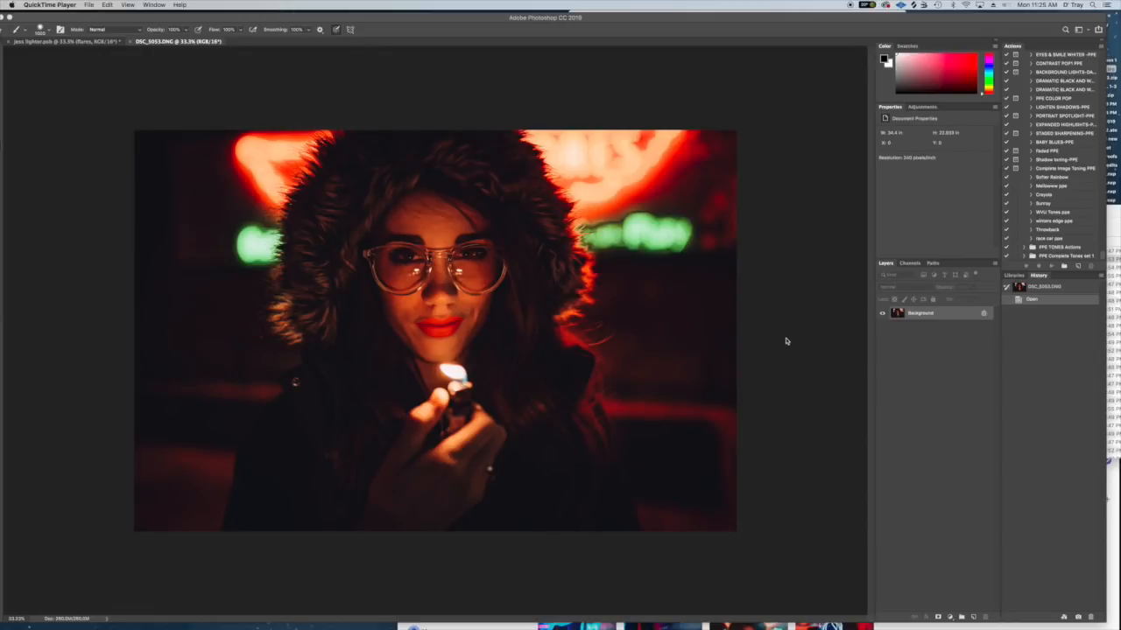
# - In Photoshop, duplicate the Background layer of DSC_5053.DNG
pyautogui.click(957, 382)
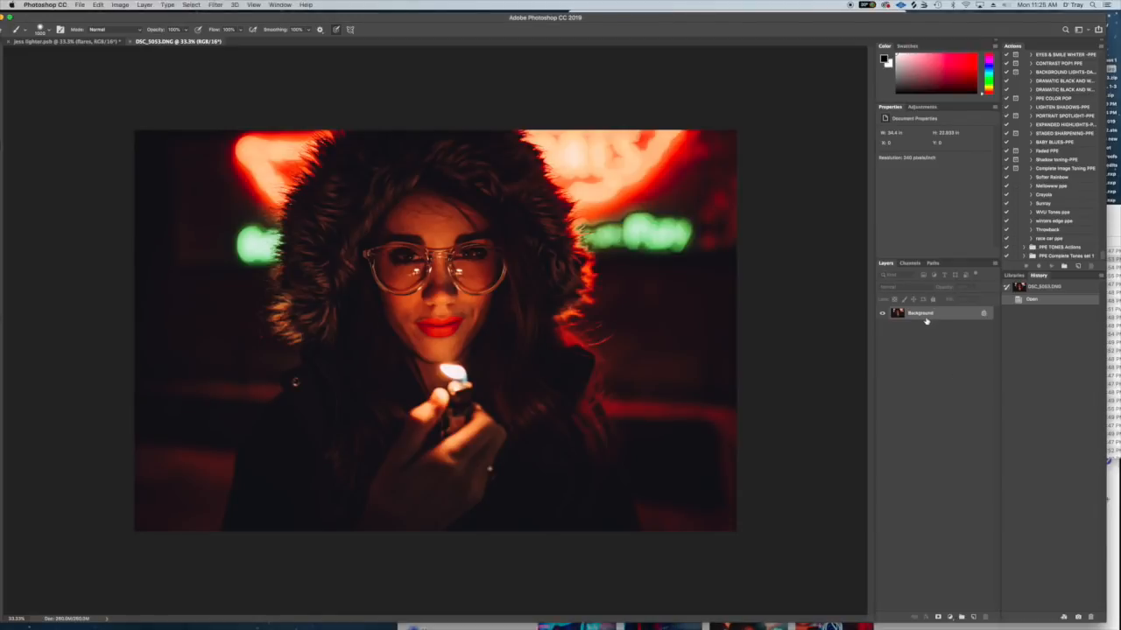
pyautogui.hotkey('ctrl', 'j')
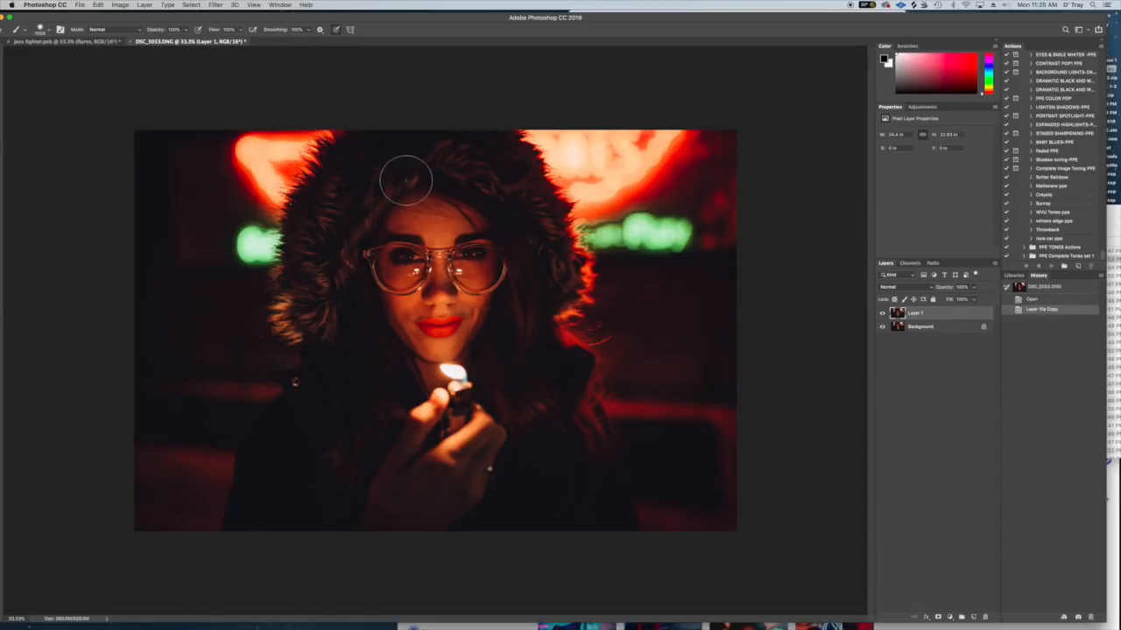
pyautogui.rightClick(930, 321)
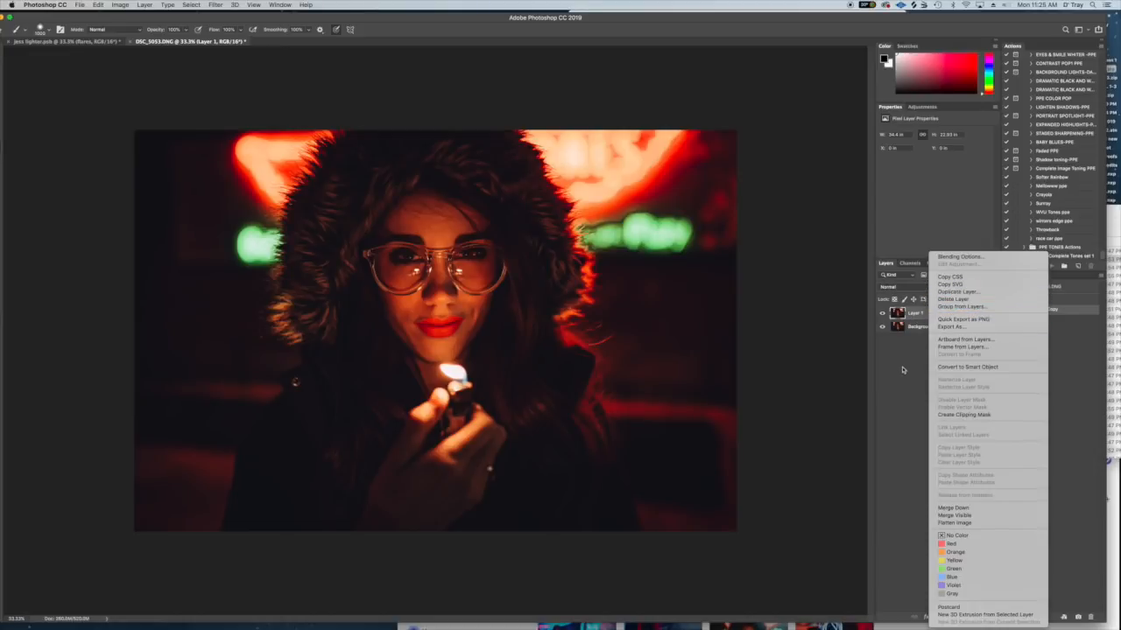
pyautogui.click(926, 328)
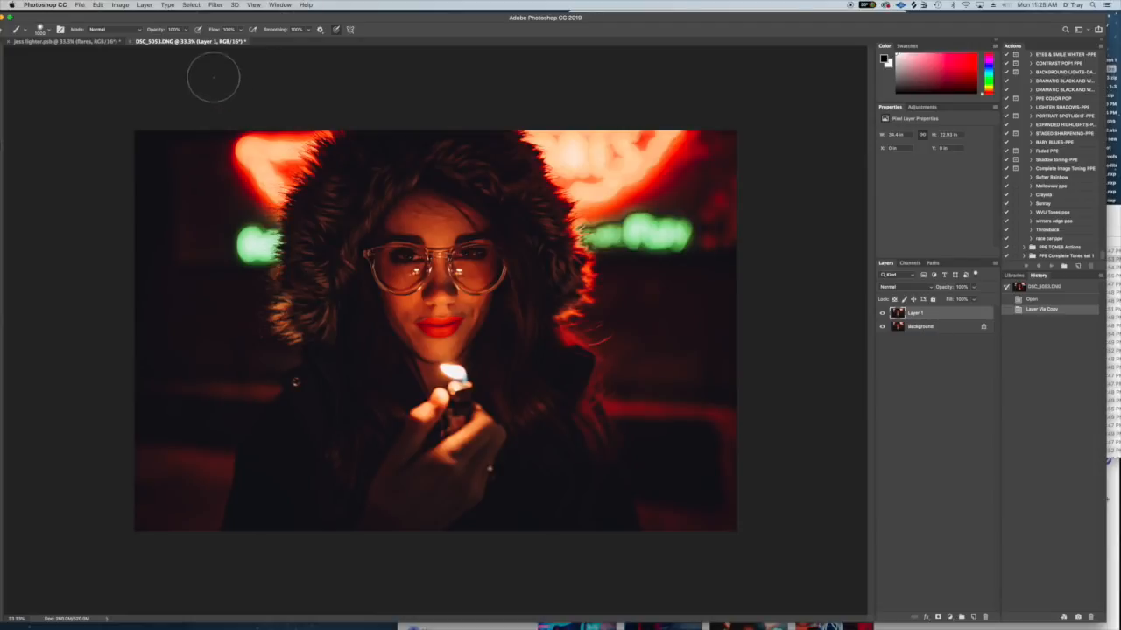
pyautogui.moveTo(190, 18); pyautogui.dragTo(195, 18)
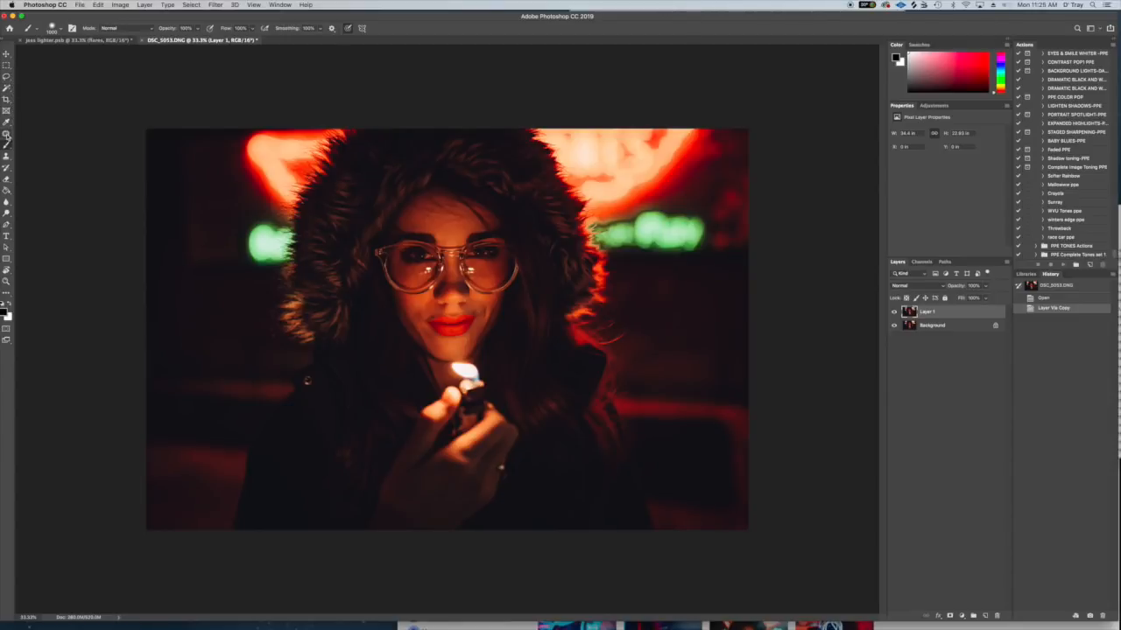
# - With the Spot Healing Brush, remove the specks at the lip corner and the stray hair running up the cheek
pyautogui.click(7, 134)
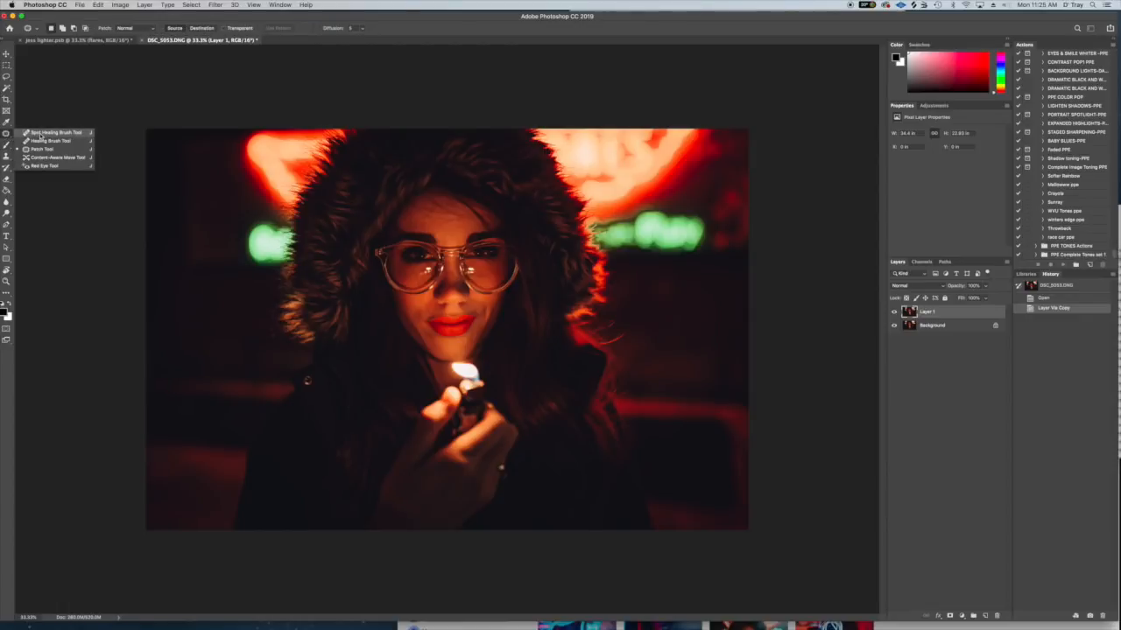
pyautogui.click(41, 133)
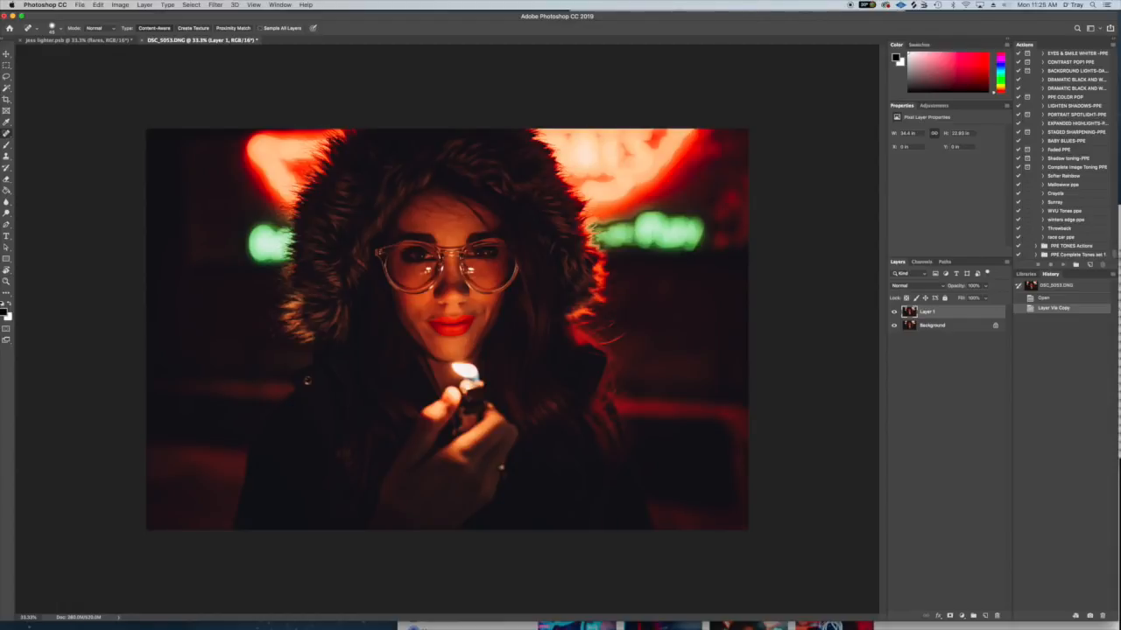
pyautogui.scroll(6, 307, 381)
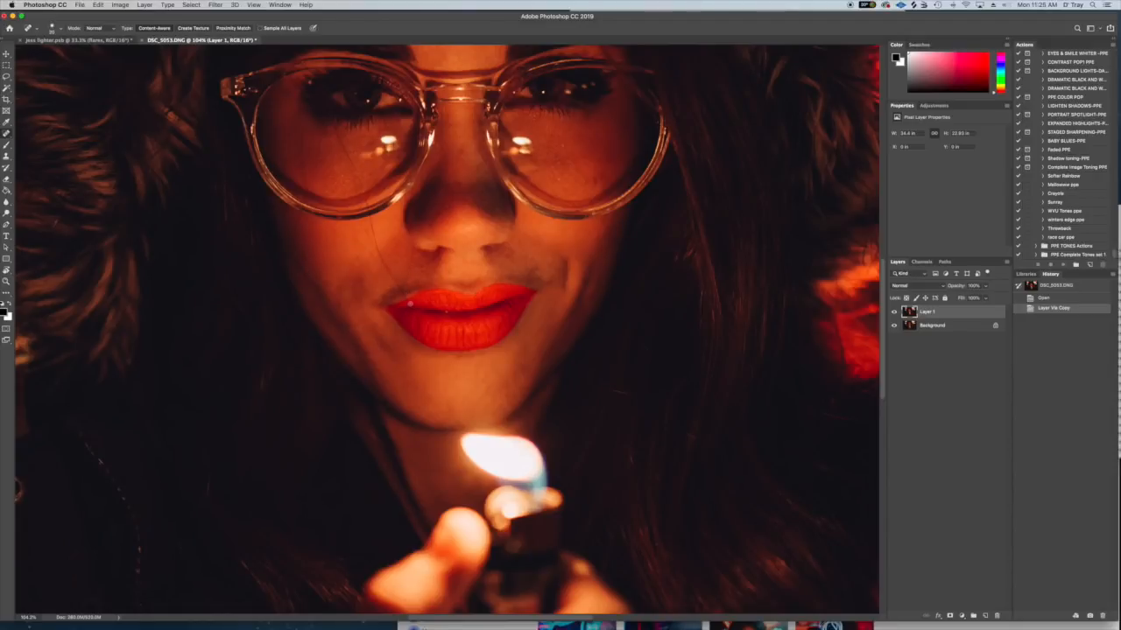
pyautogui.click(411, 304)
pyautogui.click(408, 300)
pyautogui.moveTo(405, 298)
pyautogui.mouseDown()
pyautogui.moveTo(371, 217)
pyautogui.moveTo(374, 245)
pyautogui.mouseUp()
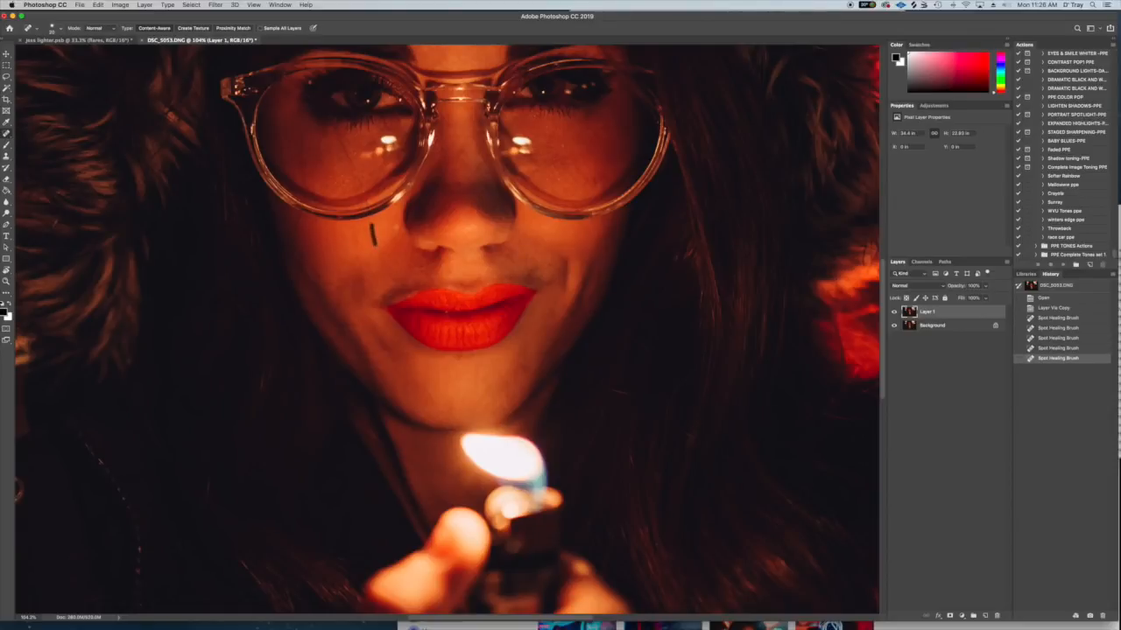
# - Heal the remaining stray hairs and specks on the outer cheek and inside the same-side glasses lens
pyautogui.moveTo(295, 238); pyautogui.dragTo(298, 213)
pyautogui.click(291, 236)
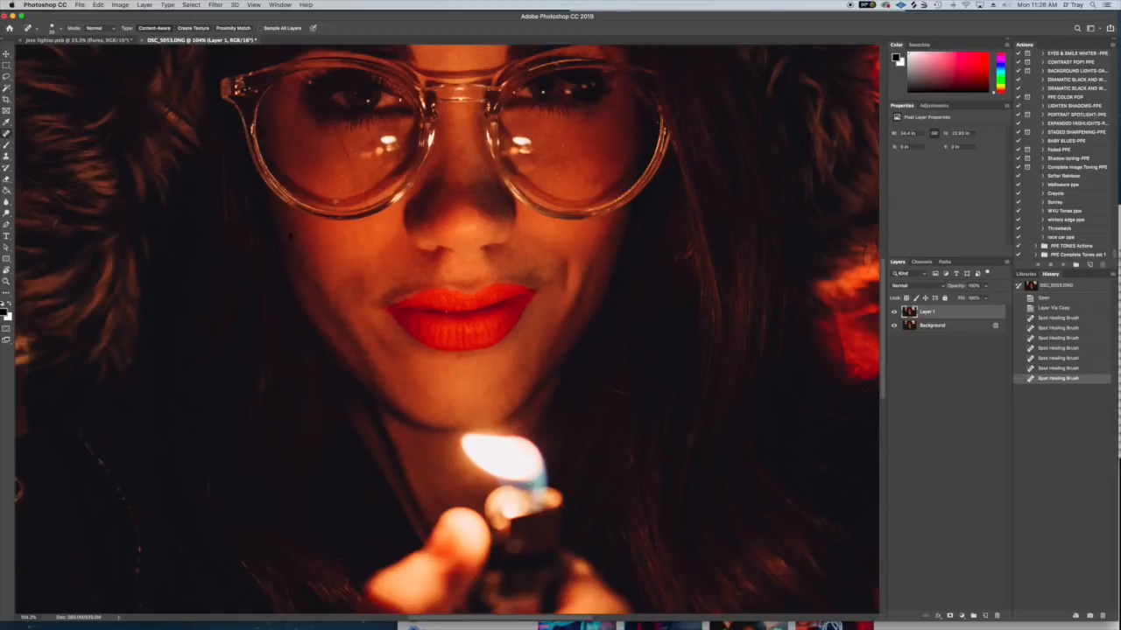
pyautogui.click(368, 204)
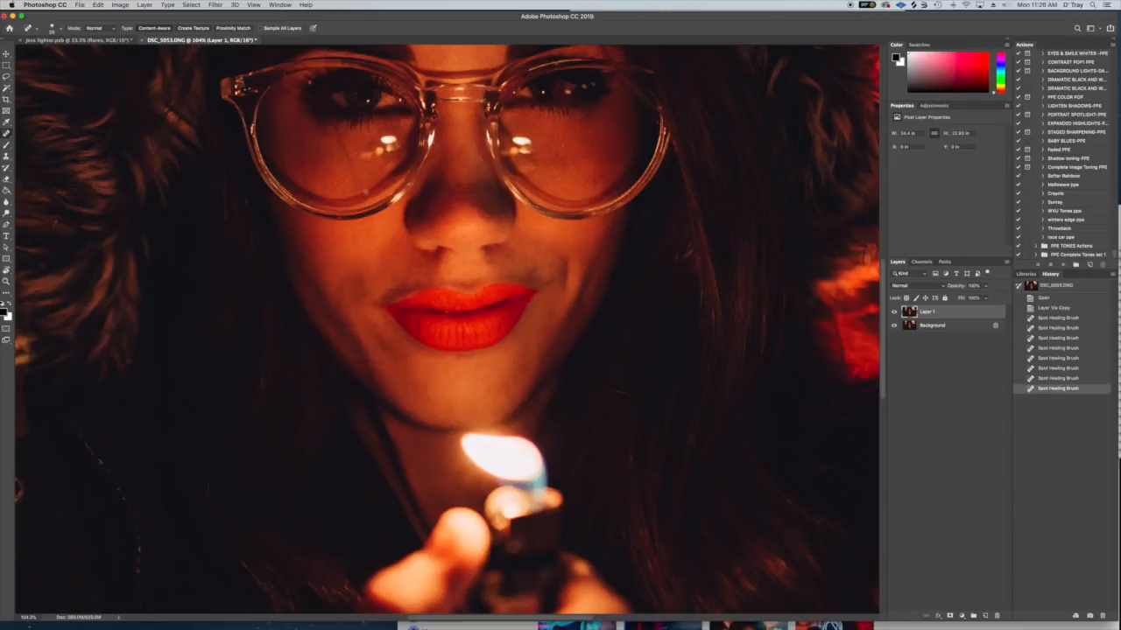
pyautogui.click(365, 195)
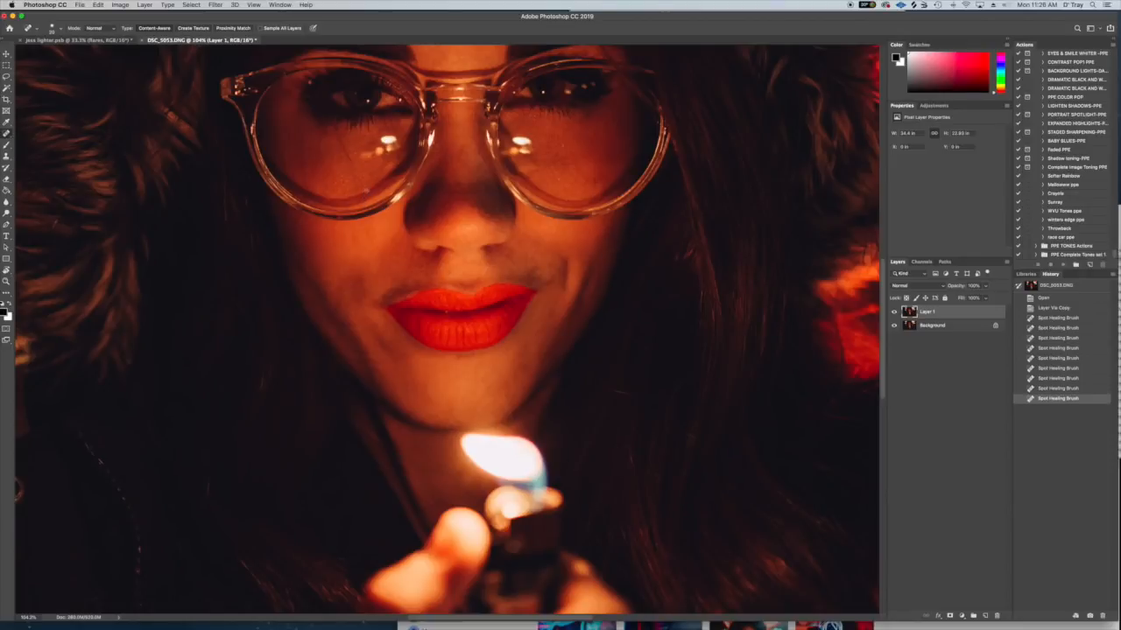
pyautogui.moveTo(364, 193); pyautogui.dragTo(334, 130)
pyautogui.moveTo(316, 177); pyautogui.dragTo(322, 128)
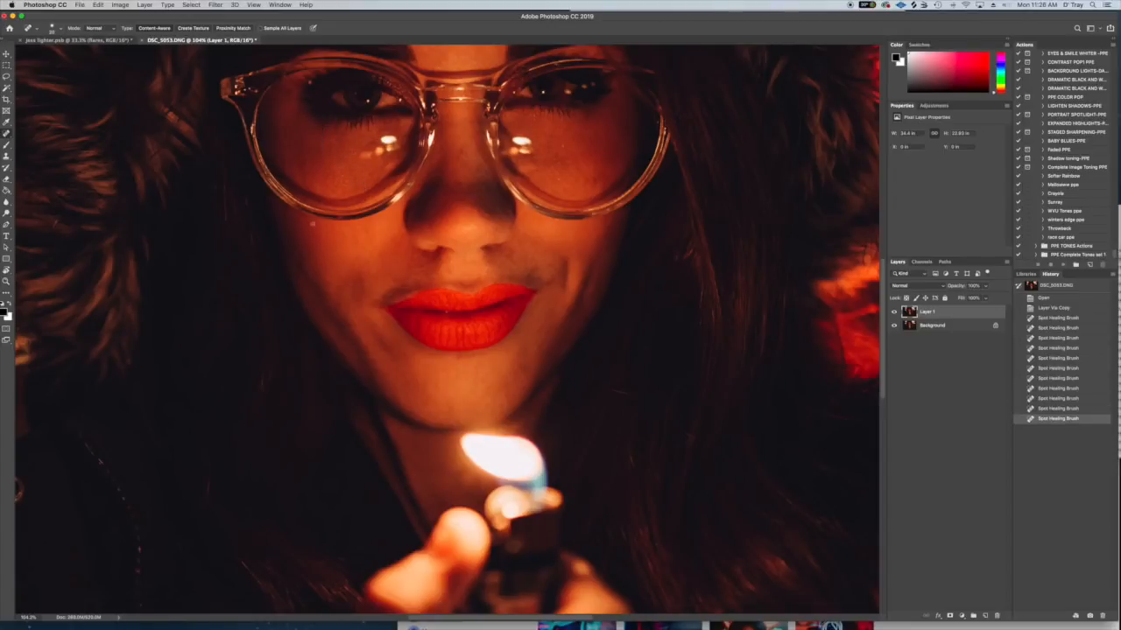
pyautogui.moveTo(488, 251); pyautogui.dragTo(485, 347)
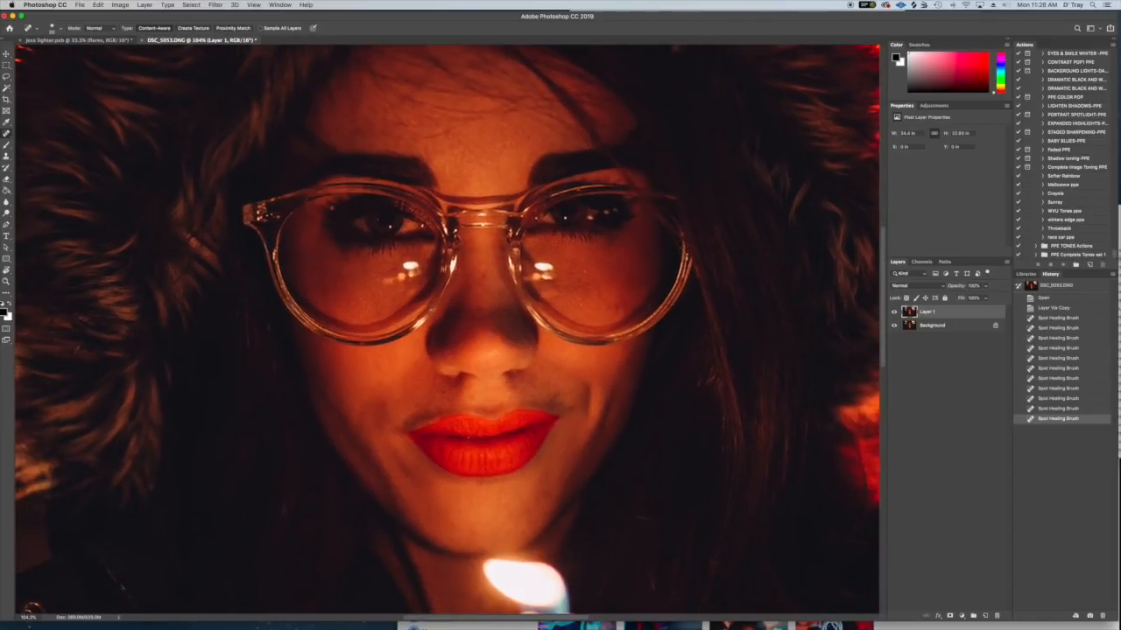
pyautogui.moveTo(309, 301)
pyautogui.mouseDown()
pyautogui.moveTo(290, 230)
pyautogui.moveTo(309, 298)
pyautogui.moveTo(297, 244)
pyautogui.mouseUp()
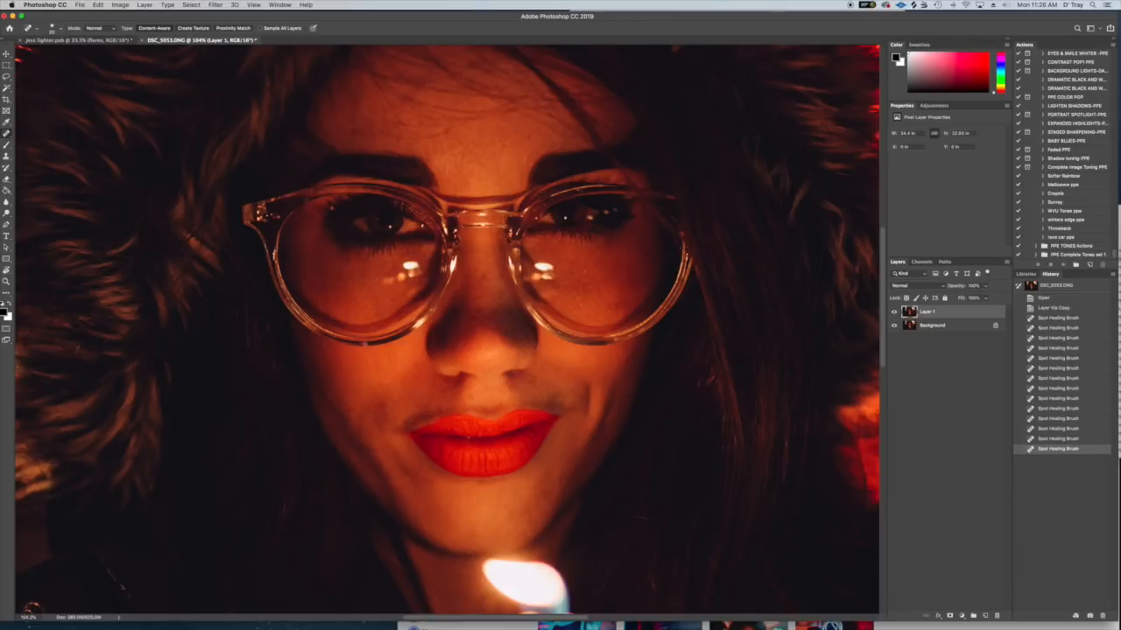
# - With the Patch tool, clean up the skin near the outer edge of the lens on the image's left, then deselect
pyautogui.click(8, 134)
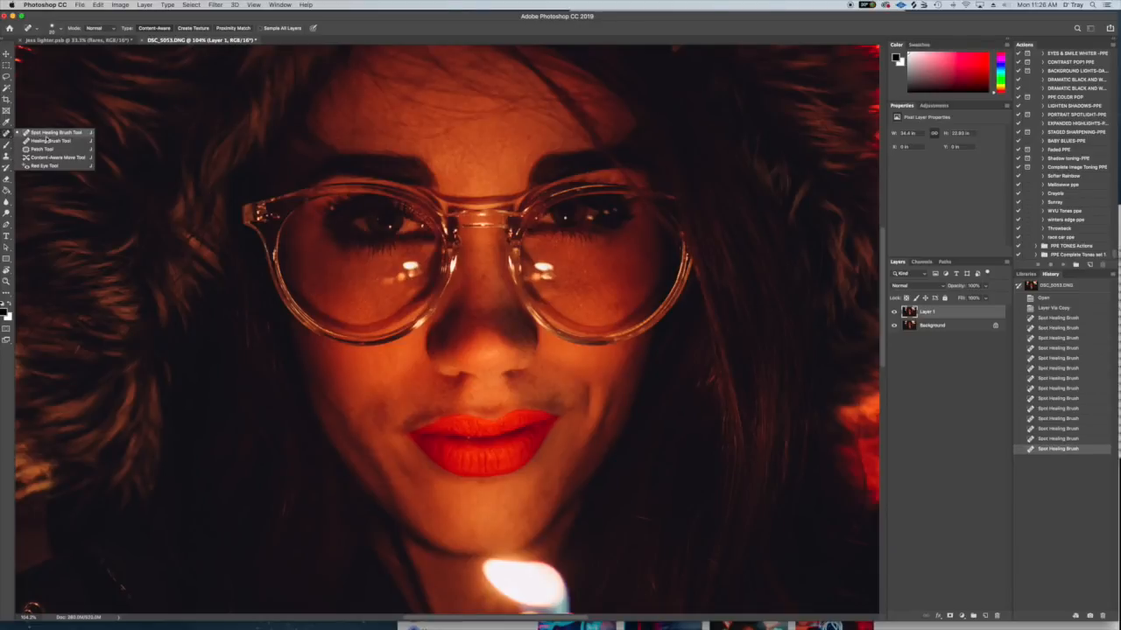
pyautogui.click(48, 150)
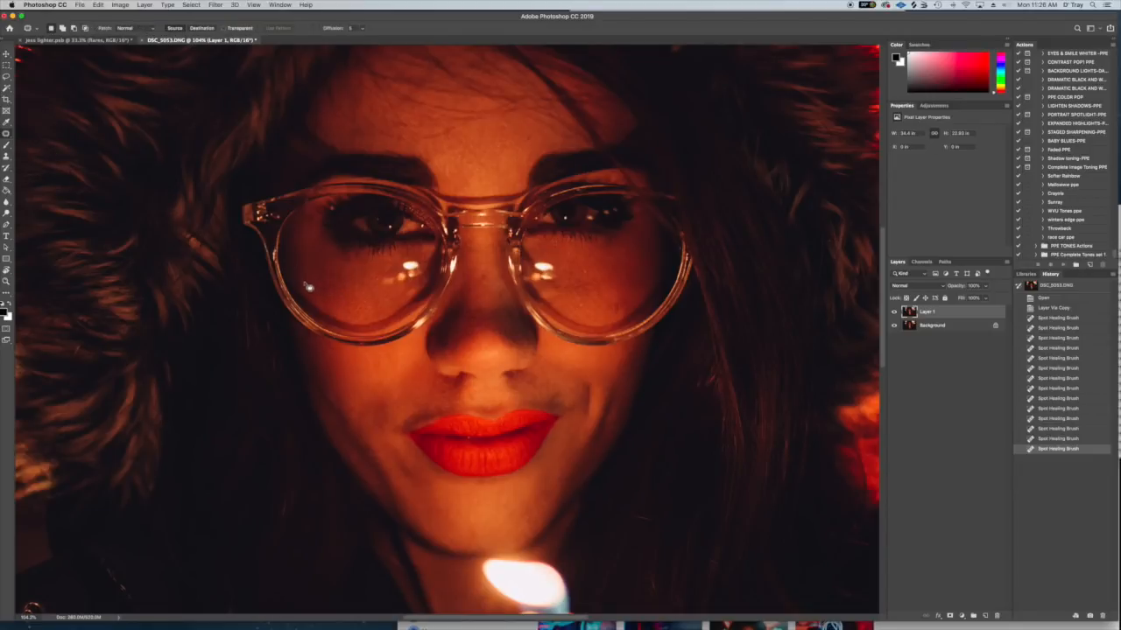
pyautogui.moveTo(295, 244)
pyautogui.mouseDown()
pyautogui.moveTo(304, 296)
pyautogui.moveTo(313, 303)
pyautogui.moveTo(310, 289)
pyautogui.moveTo(325, 290)
pyautogui.mouseUp()
pyautogui.press('super+d')
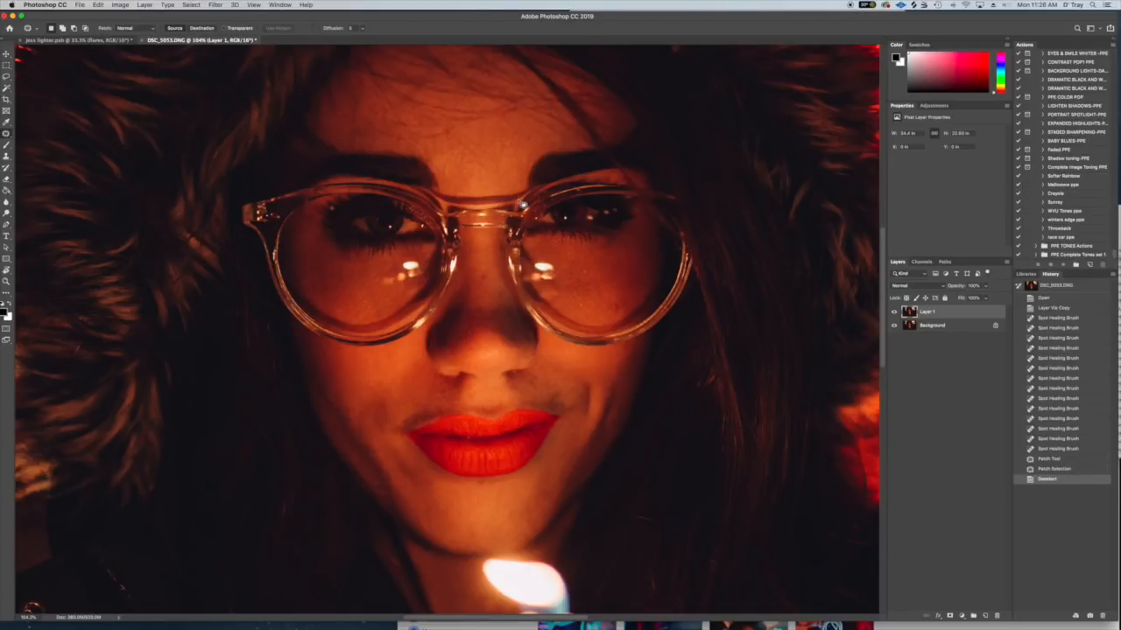
# - Patch the blemishes on the forehead and between the eyebrows, clearing each selection
pyautogui.moveTo(528, 136); pyautogui.dragTo(519, 135)
pyautogui.press('super+d')
pyautogui.moveTo(507, 187); pyautogui.dragTo(493, 169)
pyautogui.press('super+d')
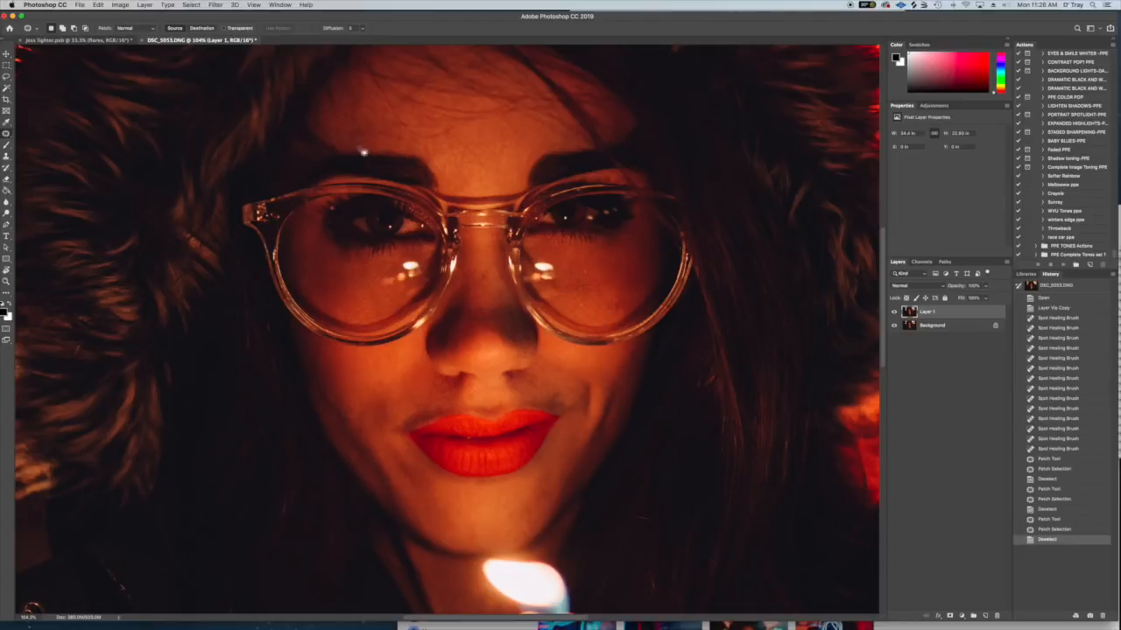
pyautogui.moveTo(491, 169)
pyautogui.mouseDown()
pyautogui.moveTo(468, 149)
pyautogui.moveTo(484, 173)
pyautogui.moveTo(500, 160)
pyautogui.moveTo(487, 169)
pyautogui.moveTo(499, 182)
pyautogui.mouseUp()
pyautogui.press('super+d')
pyautogui.press('super+d')
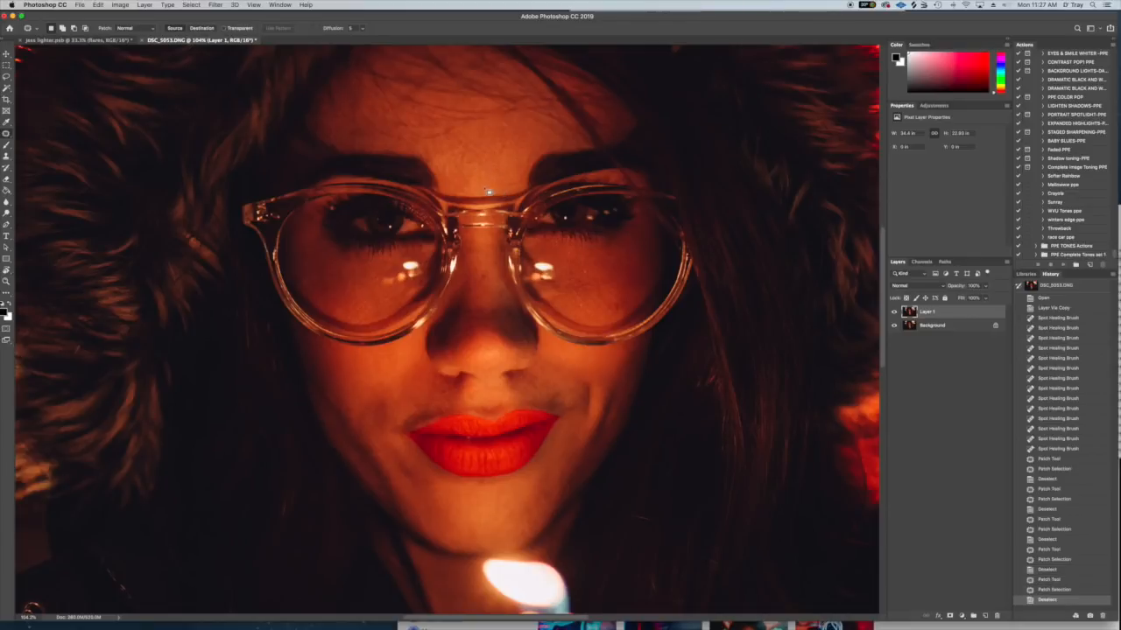
# - Patch the skin blemishes seen through the glasses lens on the image's right, clearing each selection
pyautogui.scroll(-3, 479, 158)
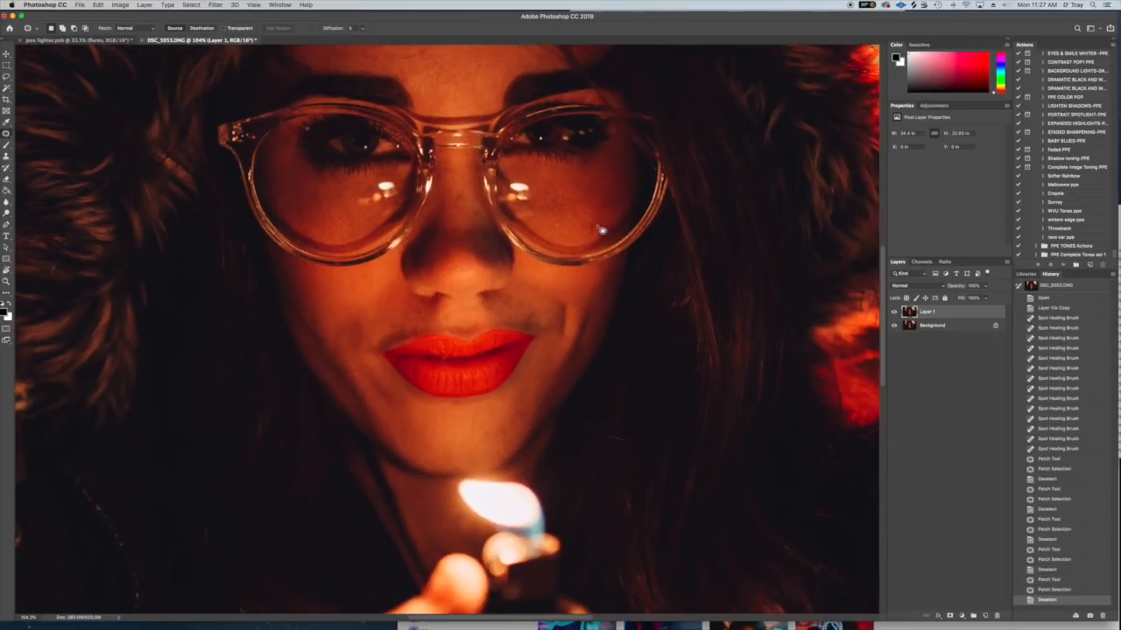
pyautogui.moveTo(592, 225)
pyautogui.mouseDown()
pyautogui.moveTo(604, 241)
pyautogui.moveTo(601, 225)
pyautogui.mouseUp()
pyautogui.press('super+d')
pyautogui.press('super+d')
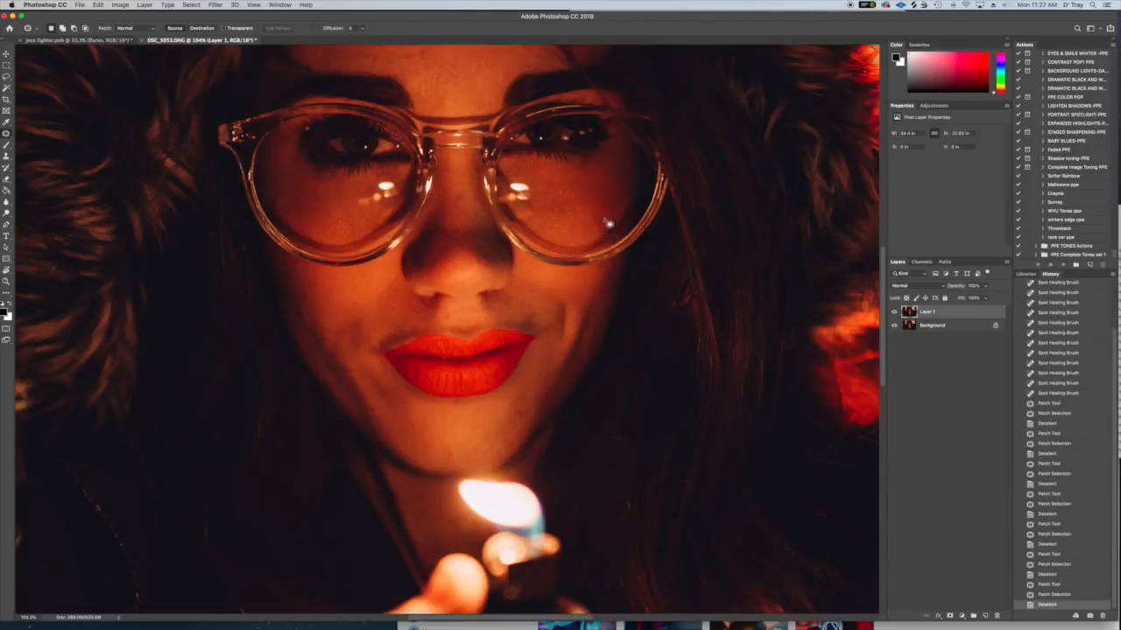
pyautogui.moveTo(606, 186)
pyautogui.mouseDown()
pyautogui.moveTo(591, 182)
pyautogui.moveTo(604, 191)
pyautogui.mouseUp()
pyautogui.moveTo(604, 190)
pyautogui.mouseDown()
pyautogui.moveTo(610, 205)
pyautogui.moveTo(596, 194)
pyautogui.moveTo(597, 207)
pyautogui.mouseUp()
pyautogui.press('super+d')
pyautogui.press('super+d')
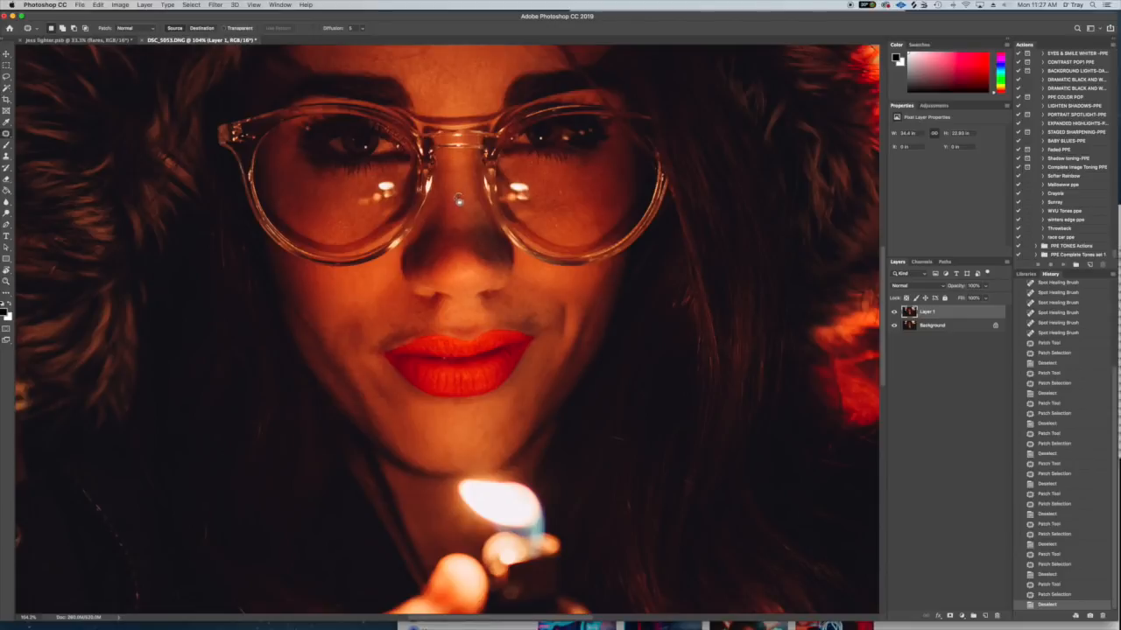
# - Duplicate the retouched Layer 1 and fit the whole image in the view
pyautogui.scroll(-2, 501, 247)
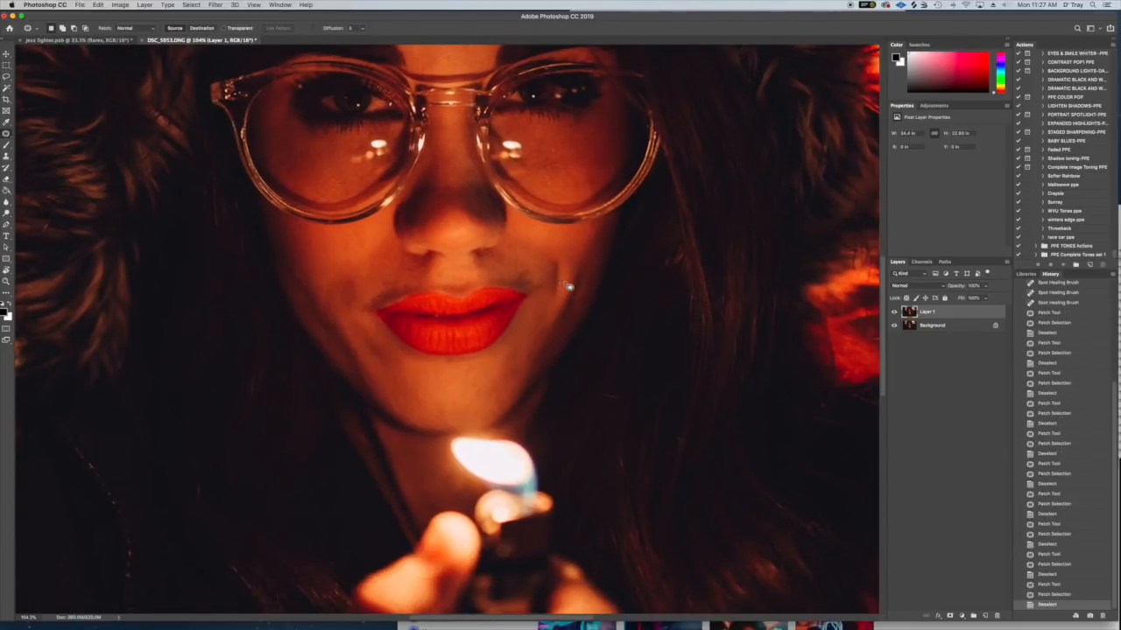
pyautogui.press('super+j')
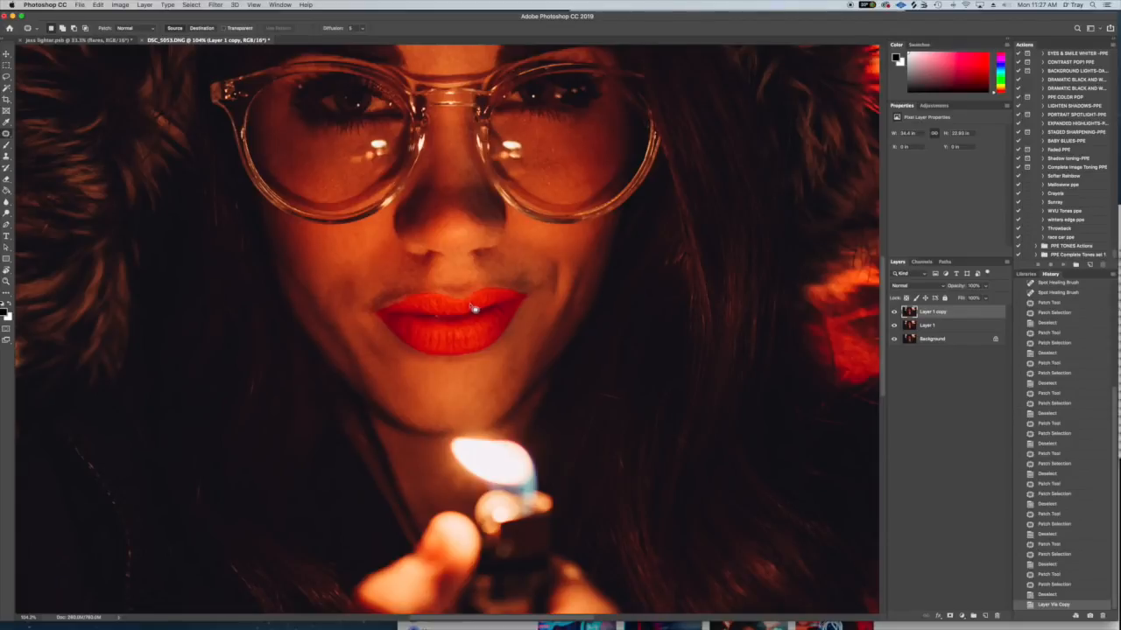
pyautogui.press('super+0')
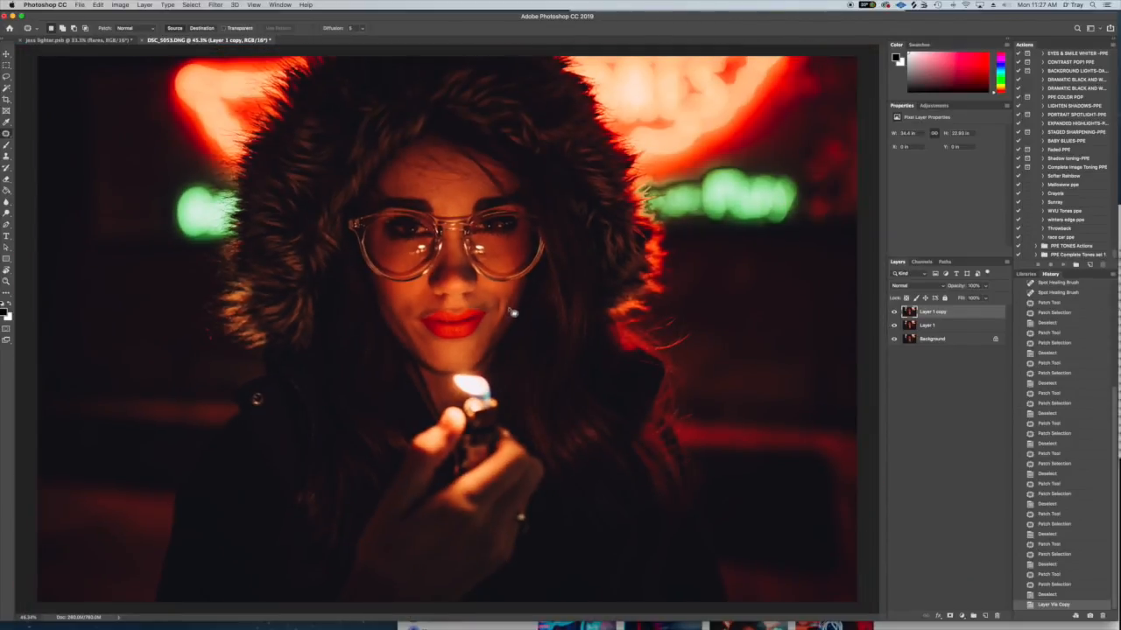
# - Compare with the jess lighter.psb document, and patch the cheek crease beside the mouth on Layer 1 copy
pyautogui.click(103, 40)
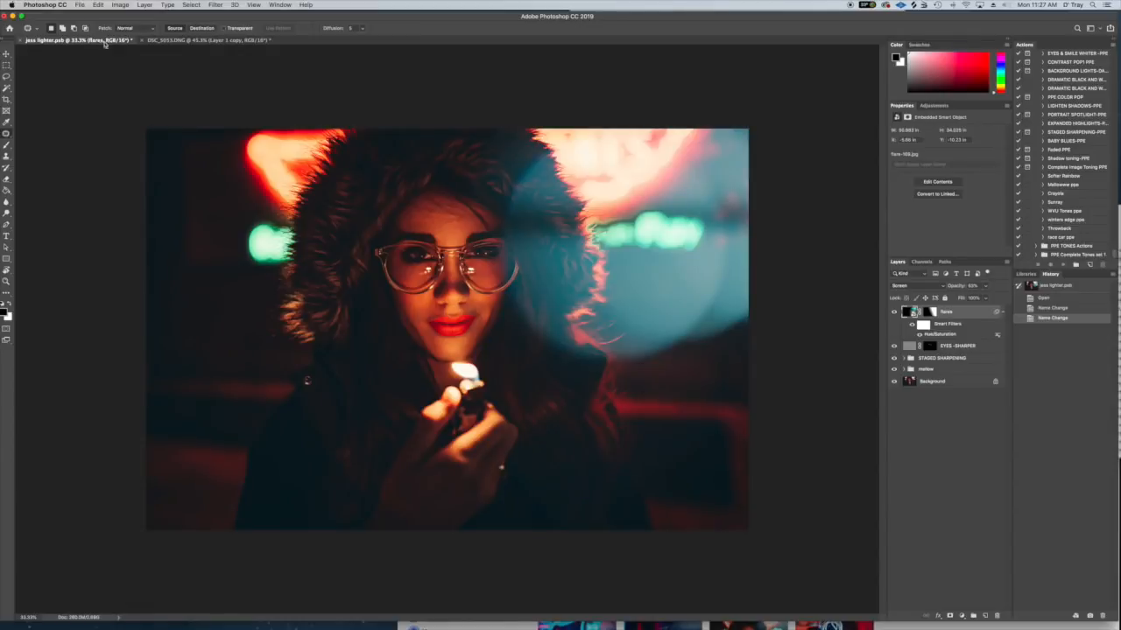
pyautogui.click(210, 42)
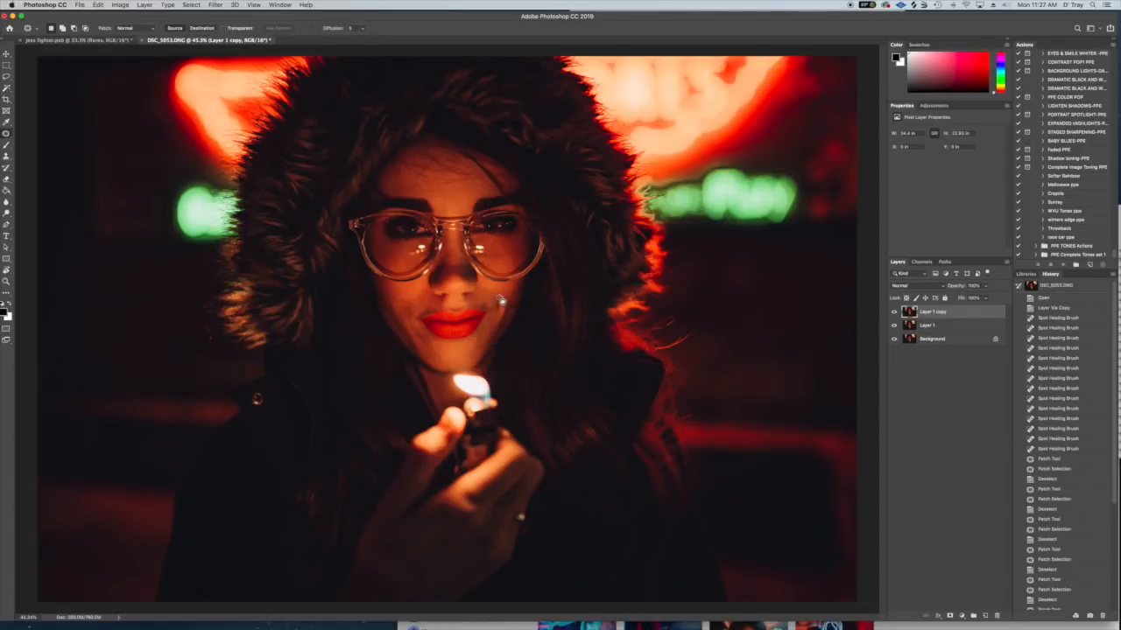
pyautogui.moveTo(504, 319); pyautogui.dragTo(491, 287)
pyautogui.hotkey('ctrl', 'd')
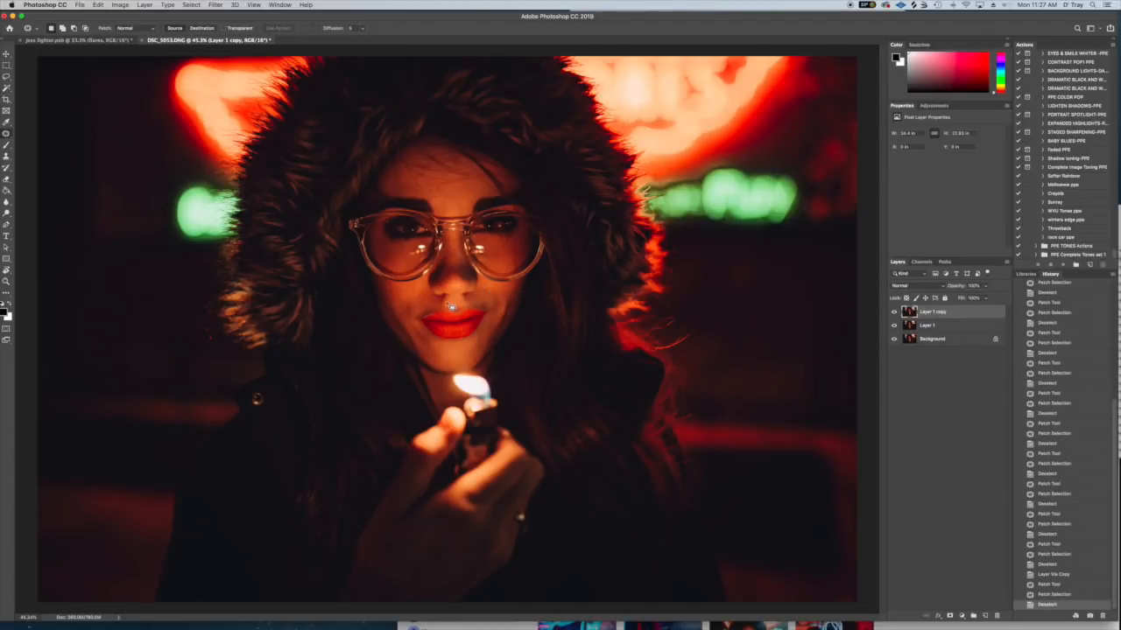
# - Patch the skin blemishes on the cheek beside the mouth on the image's left, clearing each selection
pyautogui.moveTo(412, 310)
pyautogui.mouseDown()
pyautogui.moveTo(409, 320)
pyautogui.moveTo(408, 306)
pyautogui.mouseUp()
pyautogui.press('super+d')
pyautogui.press('super+d')
pyautogui.moveTo(408, 306)
pyautogui.mouseDown()
pyautogui.moveTo(411, 317)
pyautogui.moveTo(401, 305)
pyautogui.mouseUp()
pyautogui.press('super+d')
# - Patch the blemishes on the cheek and jaw on the image's right, clearing each selection
pyautogui.press('super+d')
pyautogui.moveTo(401, 305); pyautogui.dragTo(415, 319)
pyautogui.press('super+d')
pyautogui.moveTo(488, 304)
pyautogui.mouseDown()
pyautogui.moveTo(475, 300)
pyautogui.moveTo(507, 300)
pyautogui.moveTo(480, 346)
pyautogui.moveTo(486, 356)
pyautogui.mouseUp()
pyautogui.press('super+d')
pyautogui.press('super+d')
pyautogui.press('super+d')
pyautogui.press('super+d')
pyautogui.press('super+d')
pyautogui.moveTo(500, 295); pyautogui.dragTo(513, 308)
pyautogui.press('super+d')
# - Compare the retouched portrait with the finished jess lighter.psb document
pyautogui.click(101, 41)
pyautogui.click(180, 41)
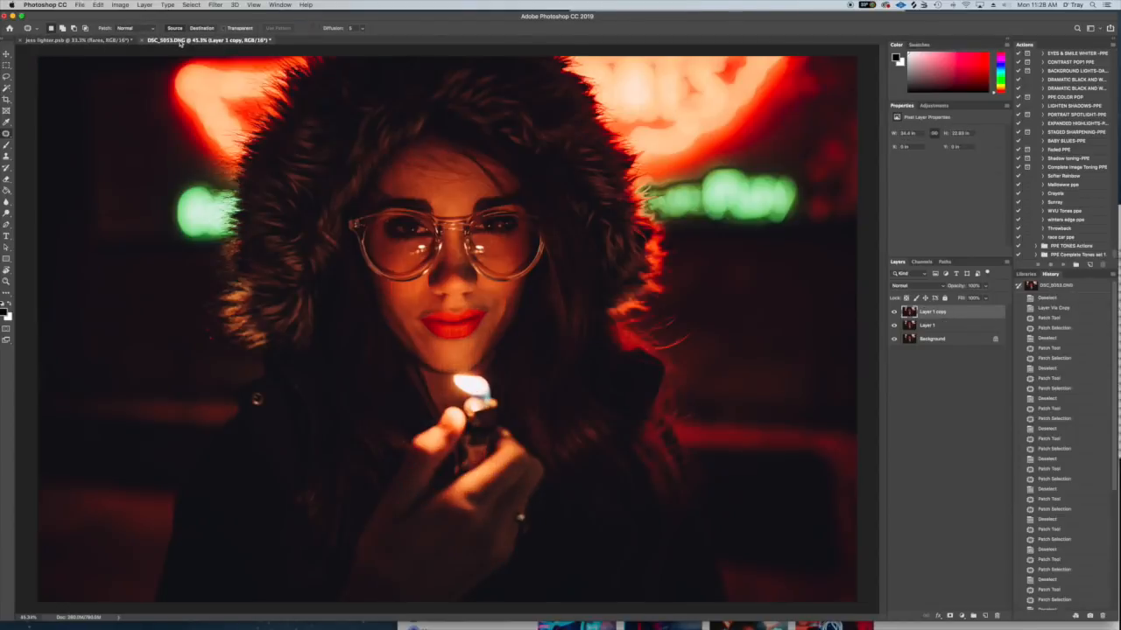
pyautogui.click(105, 41)
pyautogui.click(180, 40)
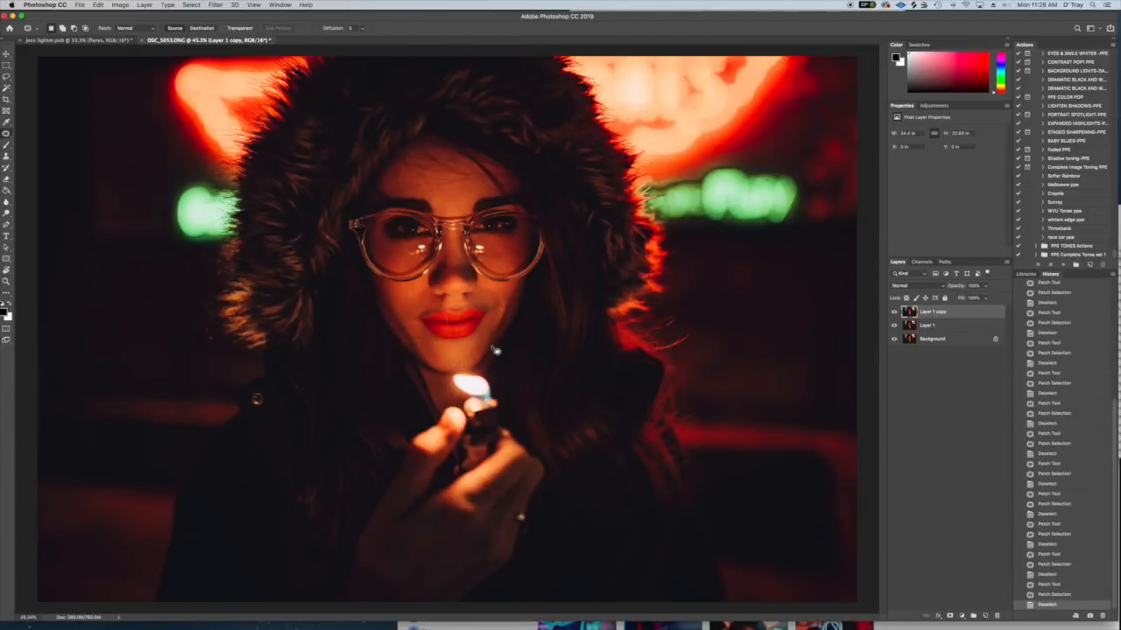
# - Patch the skin at the lower outer edge of the glasses lens on the image's right, clearing each selection
pyautogui.moveTo(520, 266); pyautogui.dragTo(521, 268)
pyautogui.moveTo(521, 268); pyautogui.dragTo(522, 267)
pyautogui.press('super+d')
pyautogui.moveTo(522, 268); pyautogui.dragTo(520, 269)
pyautogui.press('super+d')
pyautogui.moveTo(521, 269); pyautogui.dragTo(514, 274)
pyautogui.press('super+d')
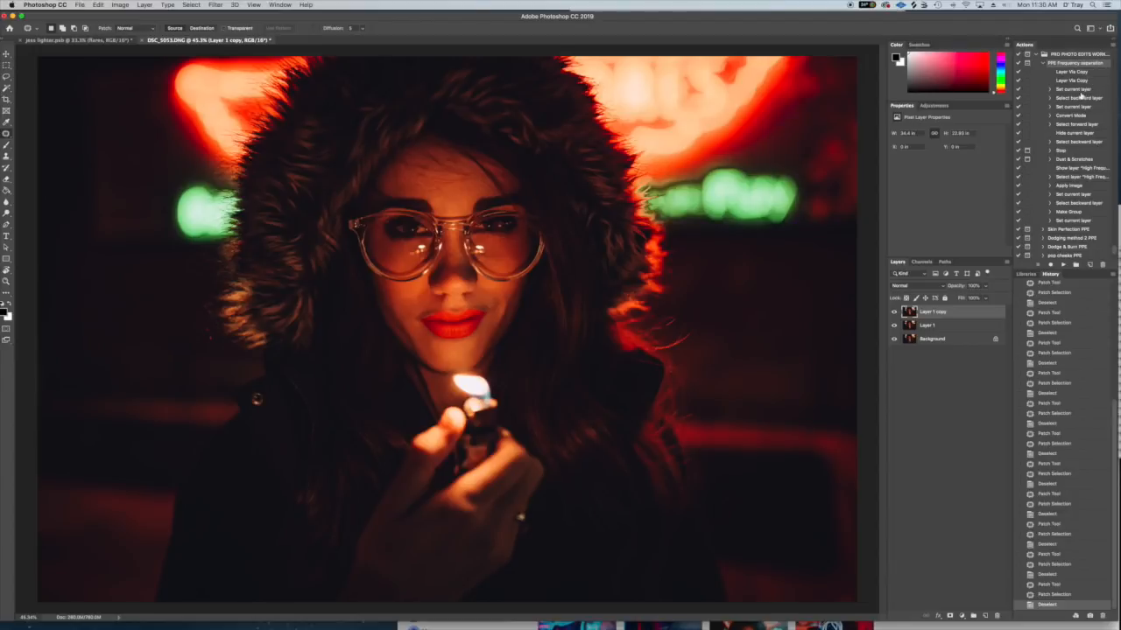
# - Run the PPE Frequency separation action, accepting a Dust & Scratches radius of 10 pixels
pyautogui.click(1043, 63)
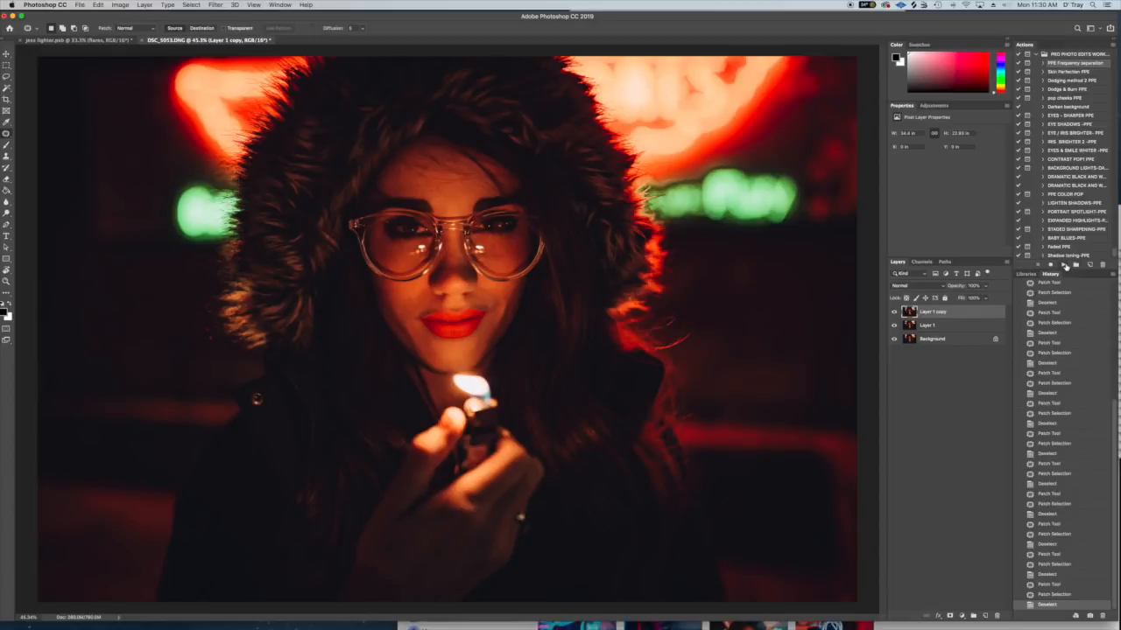
pyautogui.click(1064, 265)
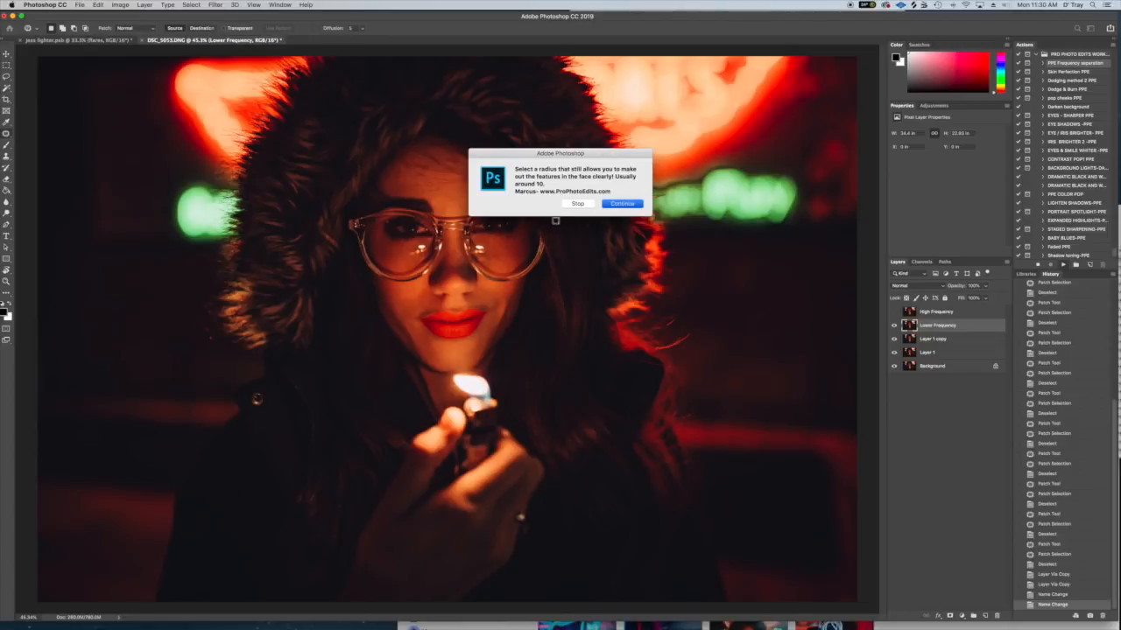
pyautogui.press('Return')
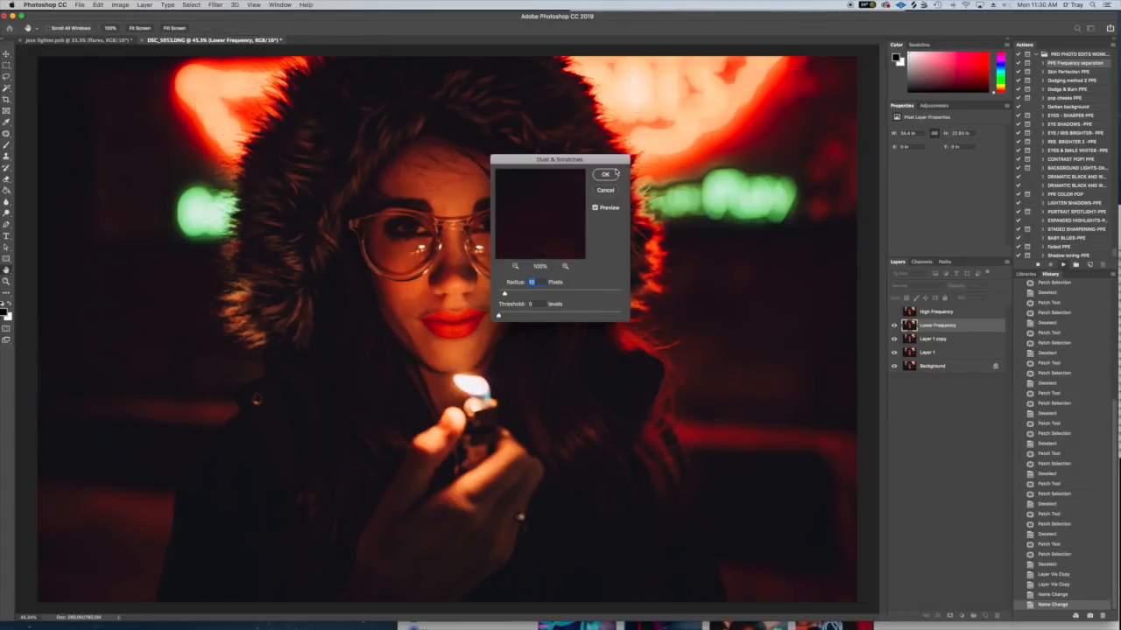
pyautogui.moveTo(590, 161); pyautogui.dragTo(720, 136)
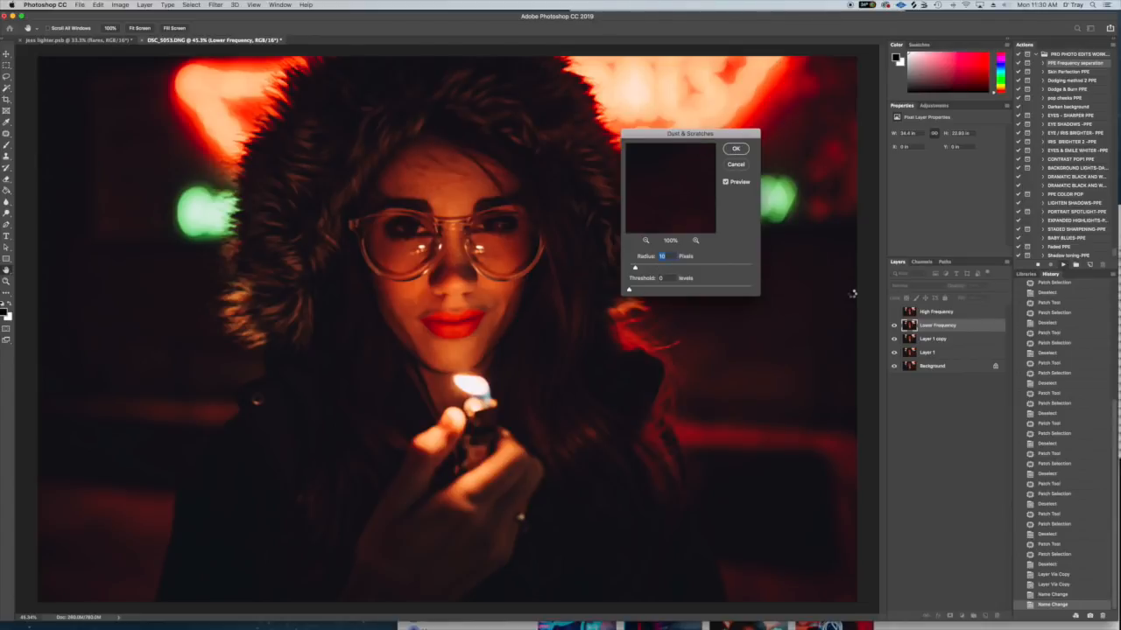
pyautogui.press('Return')
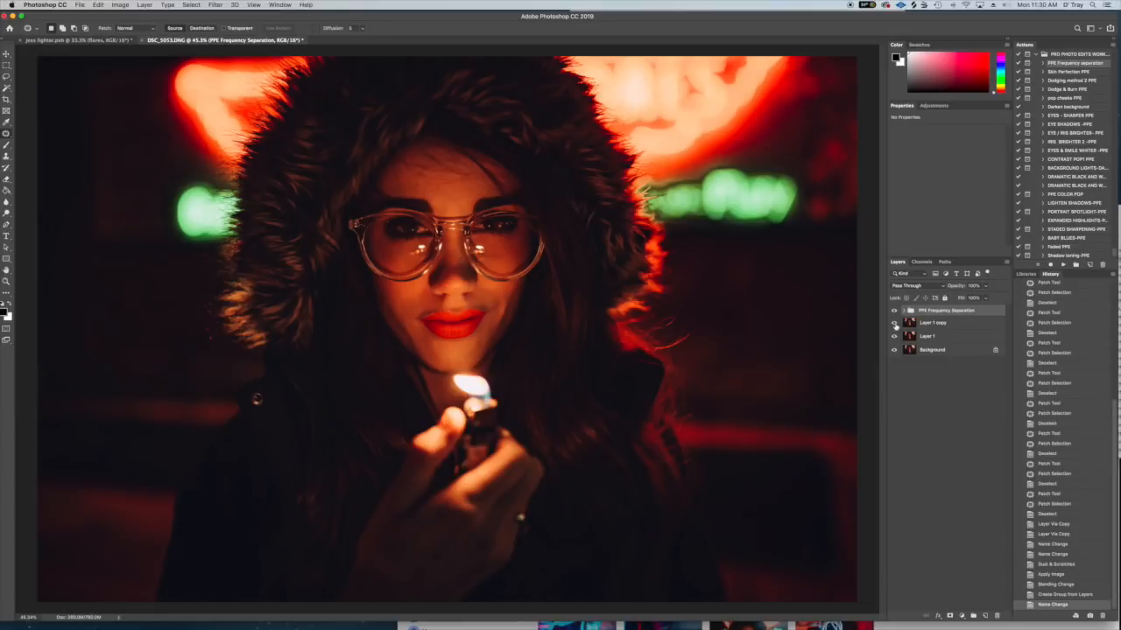
# - On the Lower Frequency layer, lasso the lower forehead between the eyebrows and soften it with an increased Gaussian Blur radius
pyautogui.click(903, 310)
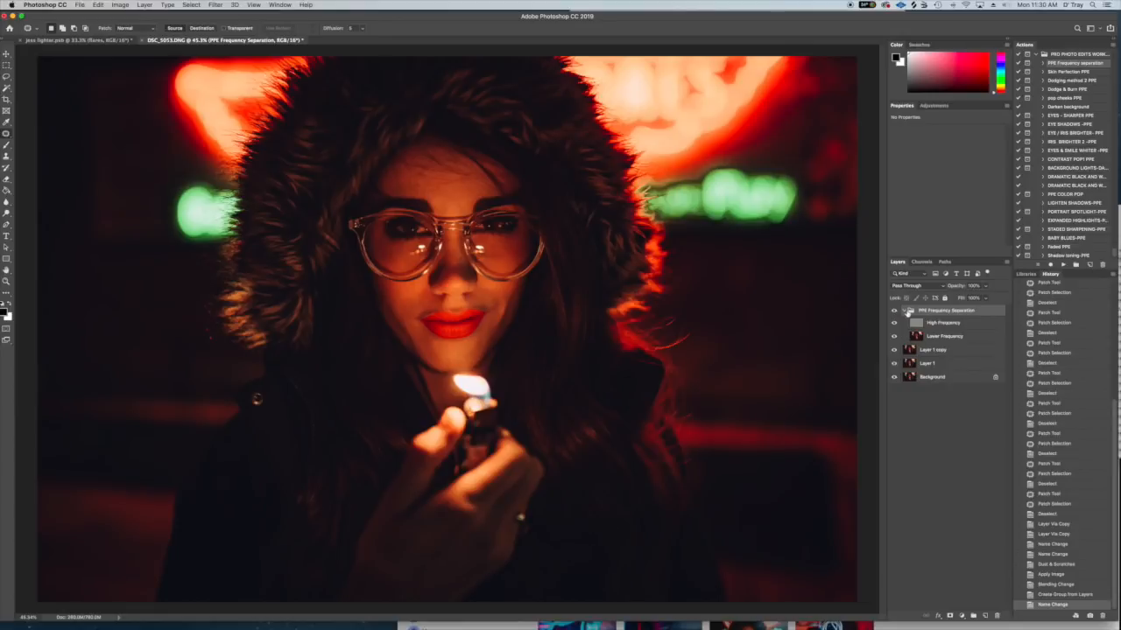
pyautogui.click(945, 338)
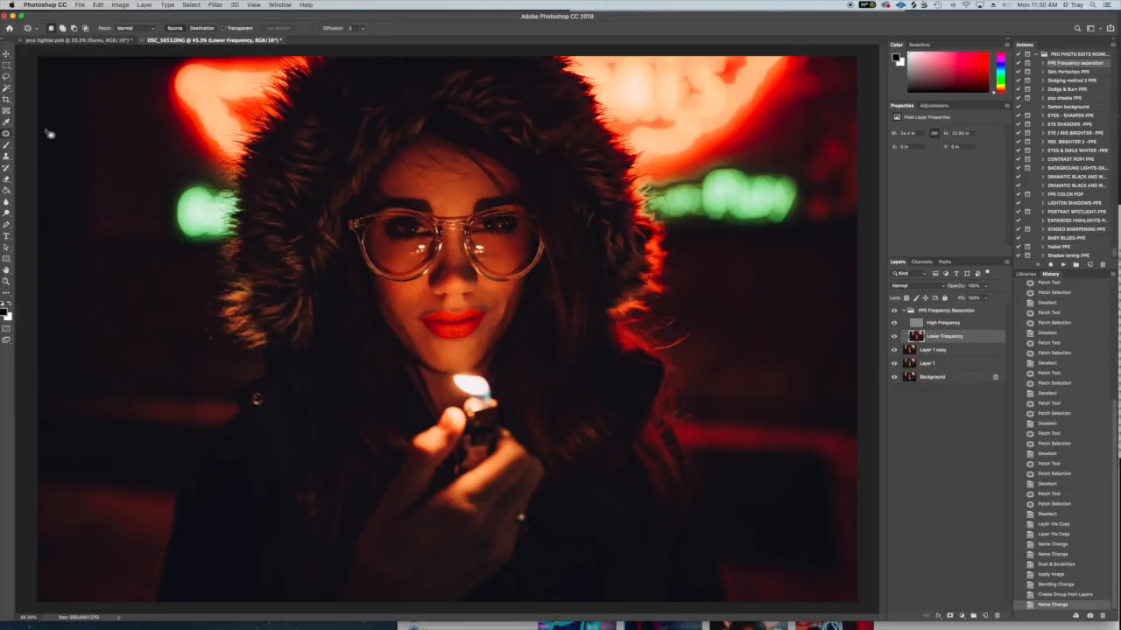
pyautogui.click(7, 77)
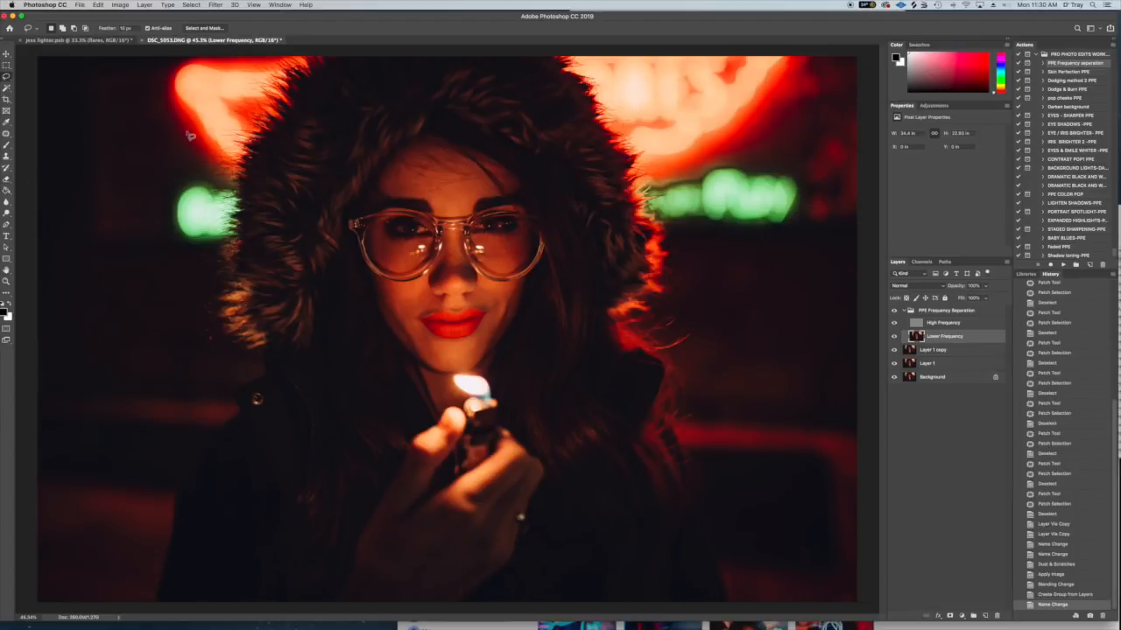
pyautogui.moveTo(479, 187)
pyautogui.mouseDown()
pyautogui.moveTo(399, 194)
pyautogui.moveTo(471, 217)
pyautogui.moveTo(493, 197)
pyautogui.moveTo(481, 187)
pyautogui.mouseUp()
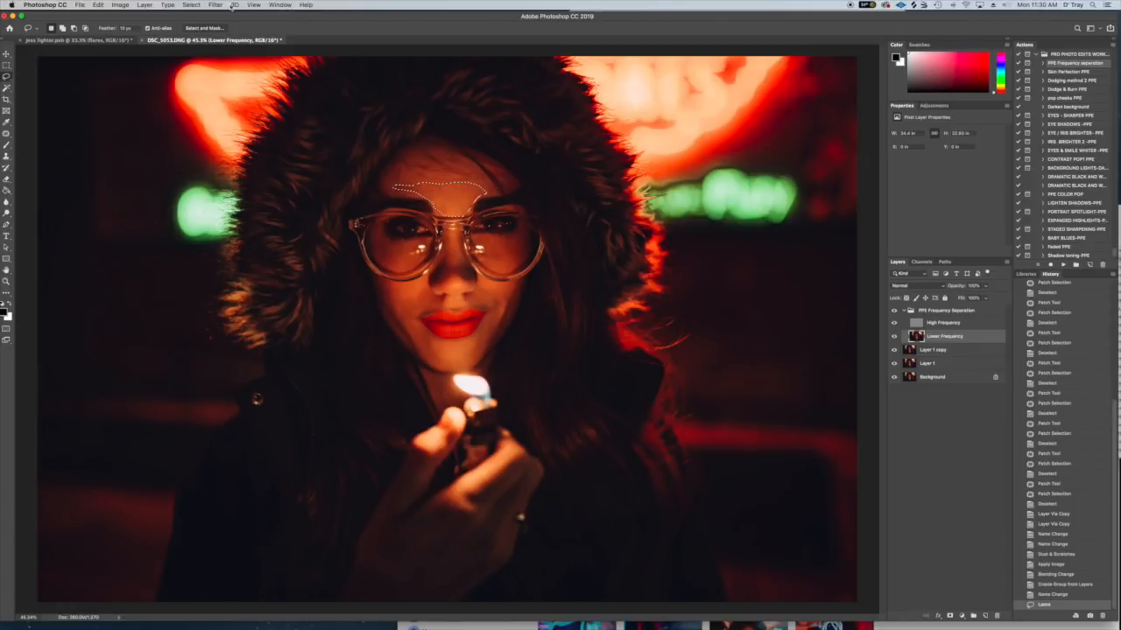
pyautogui.click(215, 5)
pyautogui.moveTo(253, 117)
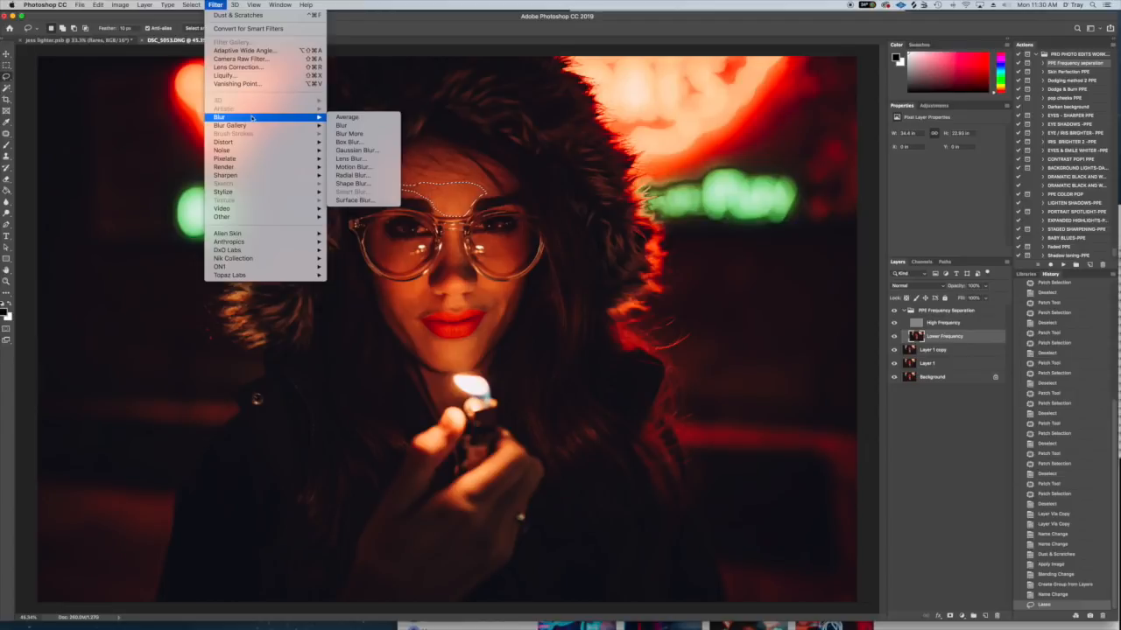
pyautogui.click(363, 151)
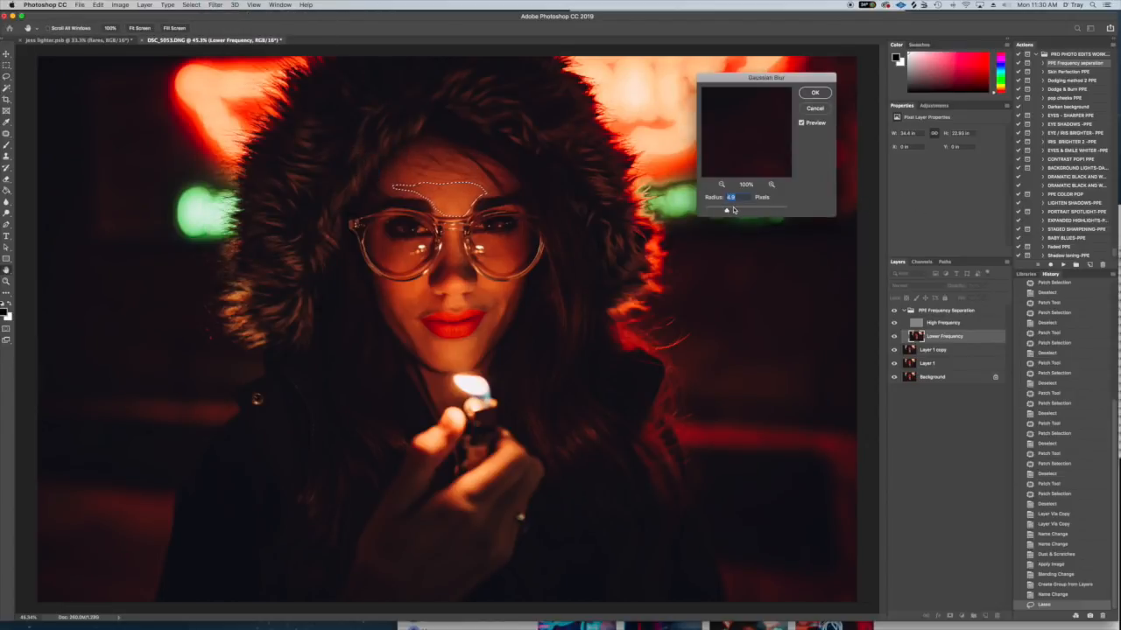
pyautogui.moveTo(726, 211); pyautogui.dragTo(733, 211)
pyautogui.click(821, 93)
# - Lasso the nose on the Lower Frequency layer and repeat the Gaussian Blur
pyautogui.moveTo(451, 238)
pyautogui.mouseDown()
pyautogui.moveTo(437, 290)
pyautogui.moveTo(478, 290)
pyautogui.moveTo(454, 237)
pyautogui.mouseUp()
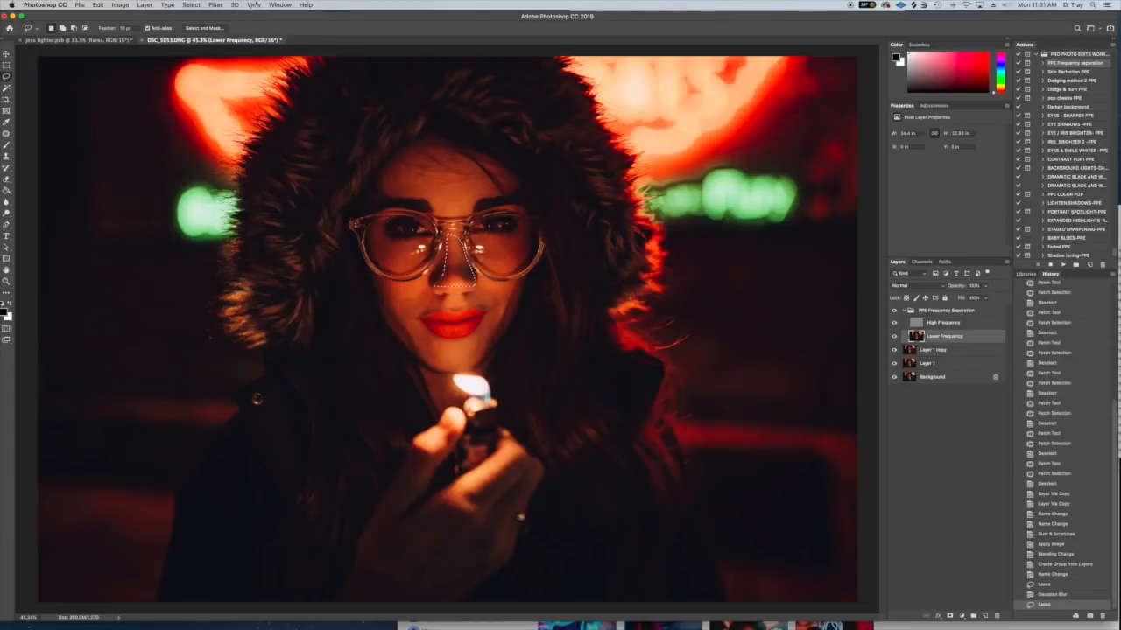
pyautogui.click(215, 5)
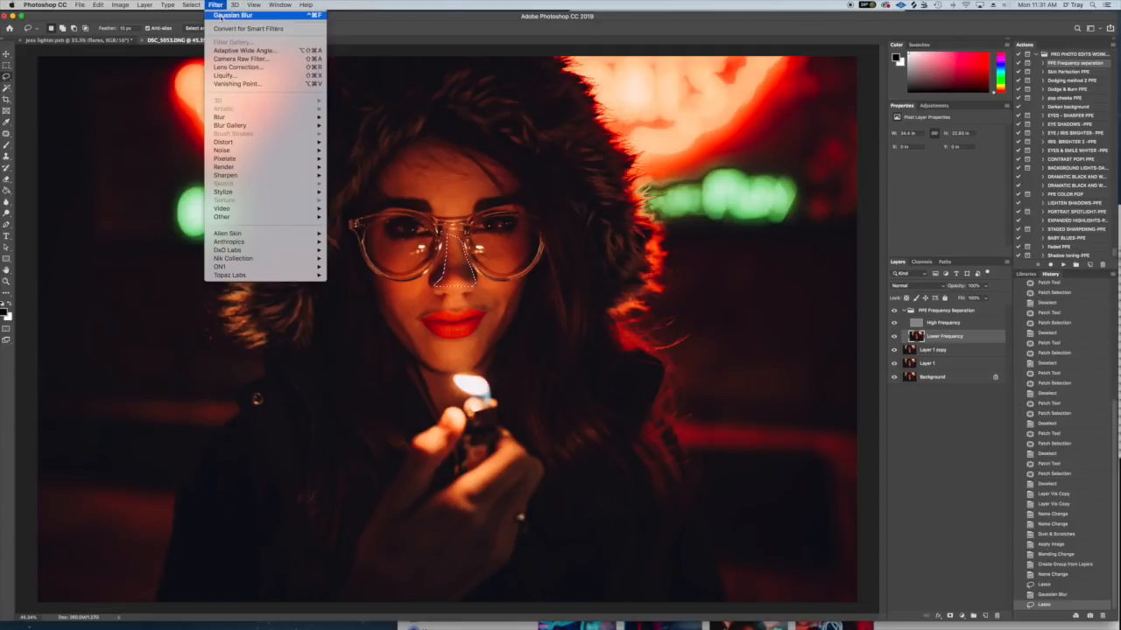
pyautogui.click(223, 15)
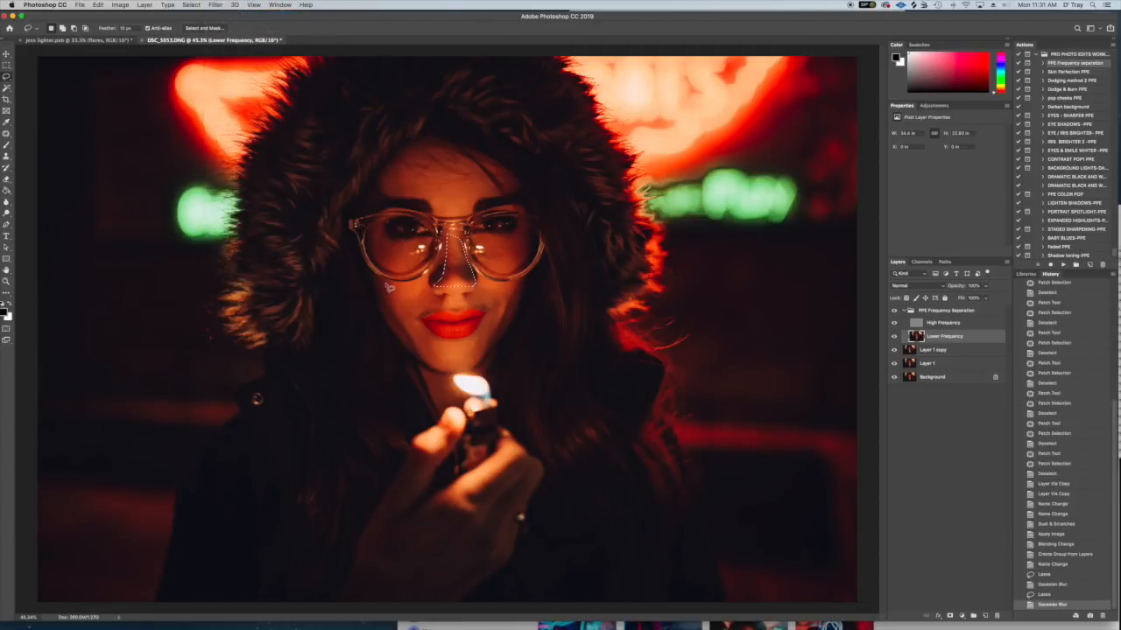
# - Lasso and blur the skin seen through each glasses lens with the same Gaussian Blur, clearing the final selection
pyautogui.moveTo(429, 245)
pyautogui.mouseDown()
pyautogui.moveTo(377, 248)
pyautogui.moveTo(378, 264)
pyautogui.moveTo(408, 277)
pyautogui.moveTo(431, 265)
pyautogui.moveTo(436, 245)
pyautogui.mouseUp()
pyautogui.click(216, 4)
pyautogui.click(223, 15)
pyautogui.moveTo(530, 235)
pyautogui.mouseDown()
pyautogui.moveTo(492, 244)
pyautogui.moveTo(483, 230)
pyautogui.moveTo(479, 258)
pyautogui.moveTo(512, 276)
pyautogui.moveTo(538, 241)
pyautogui.mouseUp()
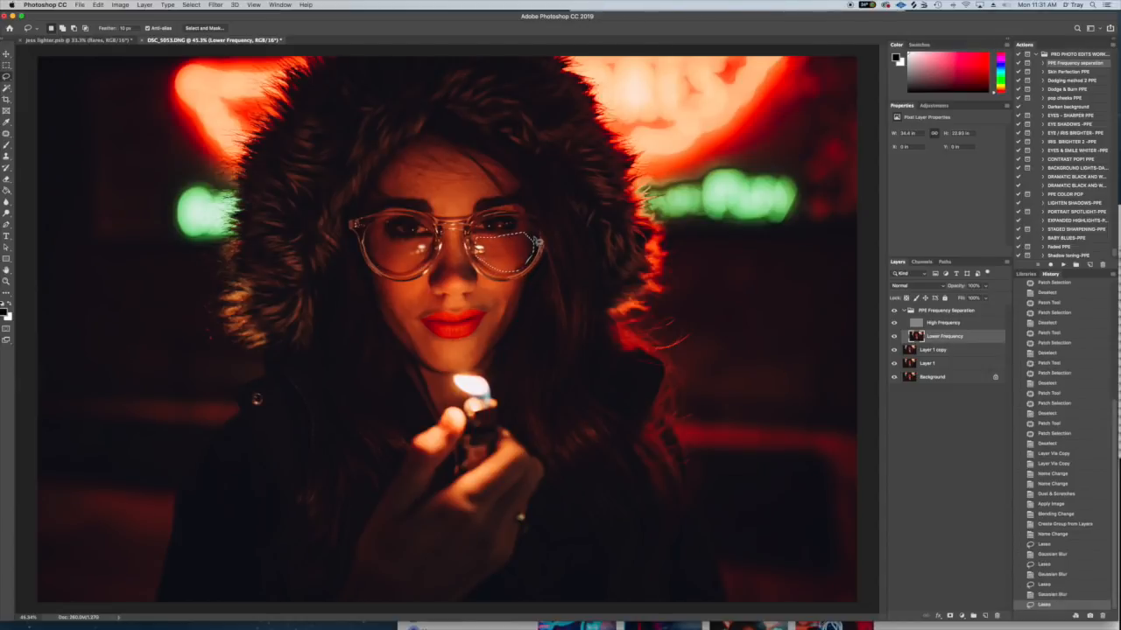
pyautogui.click(215, 4)
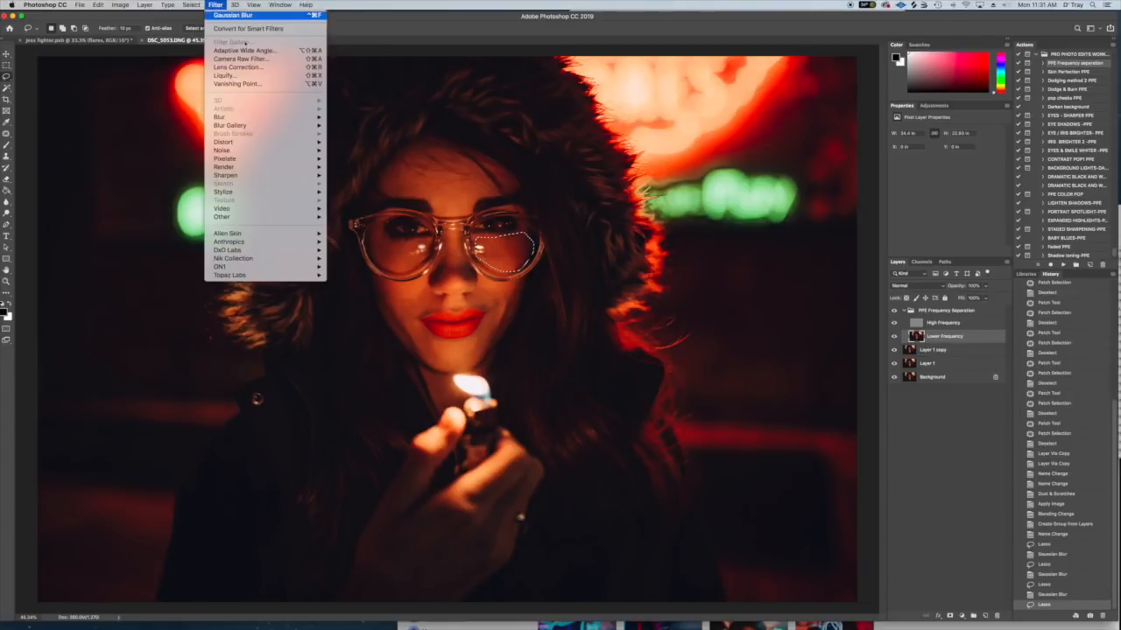
pyautogui.click(233, 15)
pyautogui.press('super+d')
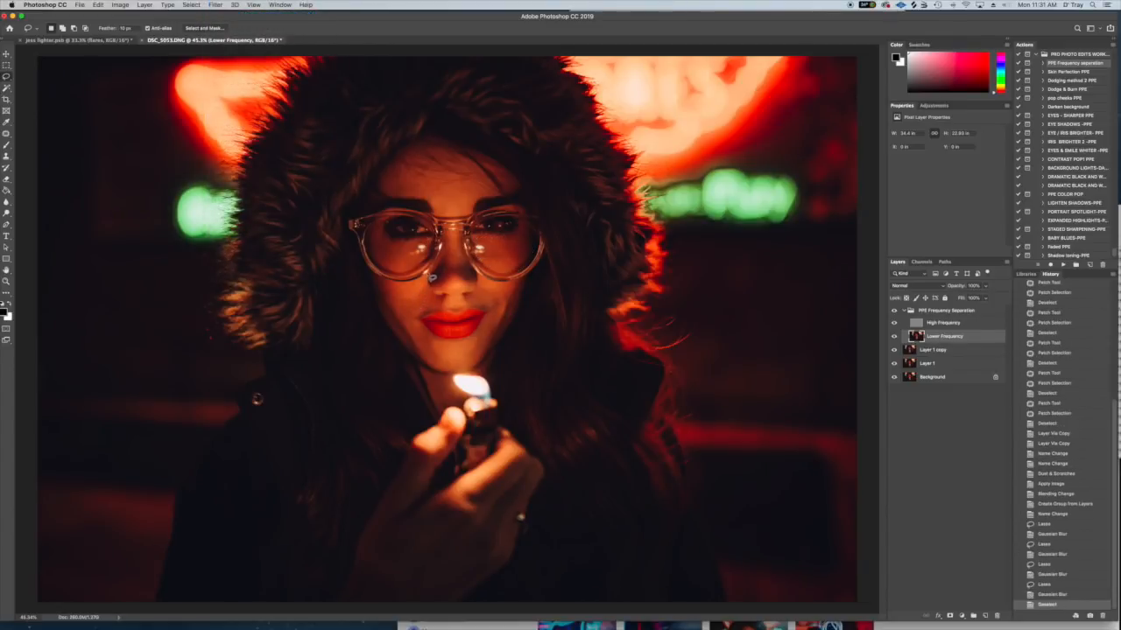
# - Lasso the cheek and chin on the image's left and apply Gaussian Blur with a slightly adjusted radius
pyautogui.moveTo(378, 281)
pyautogui.mouseDown()
pyautogui.moveTo(427, 364)
pyautogui.moveTo(443, 374)
pyautogui.moveTo(457, 364)
pyautogui.mouseUp()
pyautogui.moveTo(429, 337)
pyautogui.mouseDown()
pyautogui.moveTo(415, 322)
pyautogui.moveTo(442, 307)
pyautogui.moveTo(428, 285)
pyautogui.mouseUp()
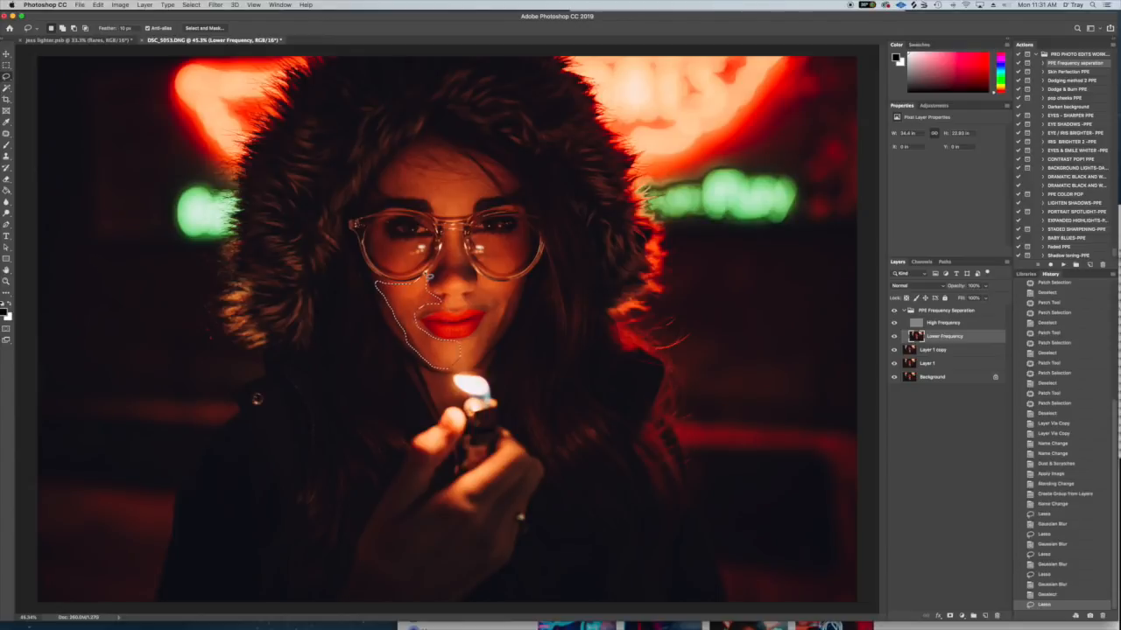
pyautogui.click(215, 5)
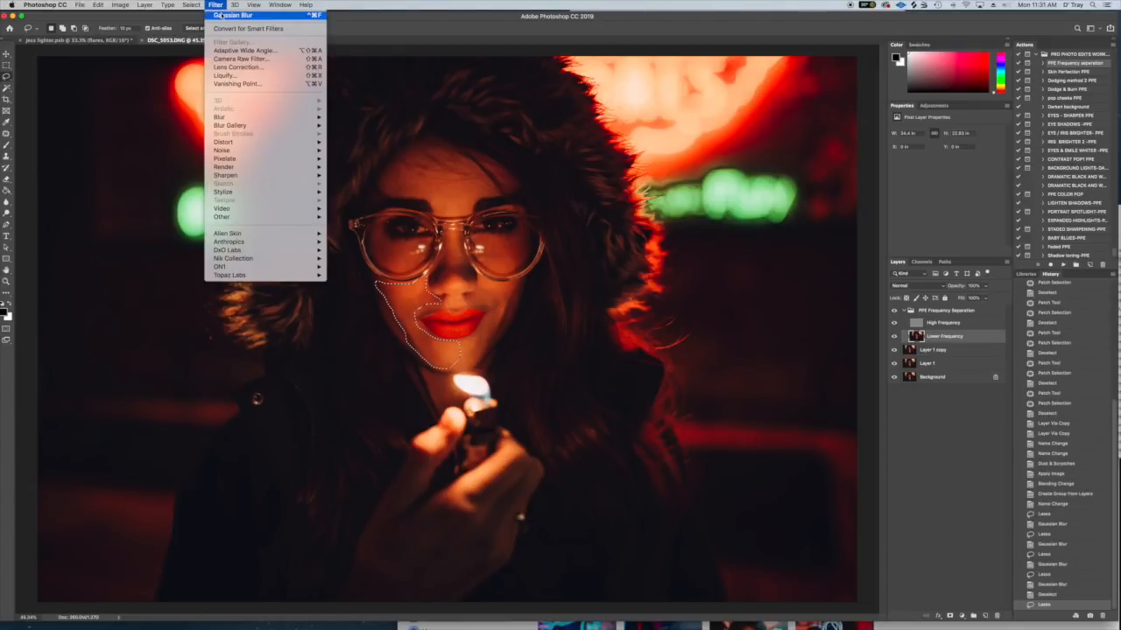
pyautogui.moveTo(252, 120)
pyautogui.click(356, 150)
pyautogui.moveTo(736, 211); pyautogui.dragTo(734, 212)
pyautogui.click(814, 93)
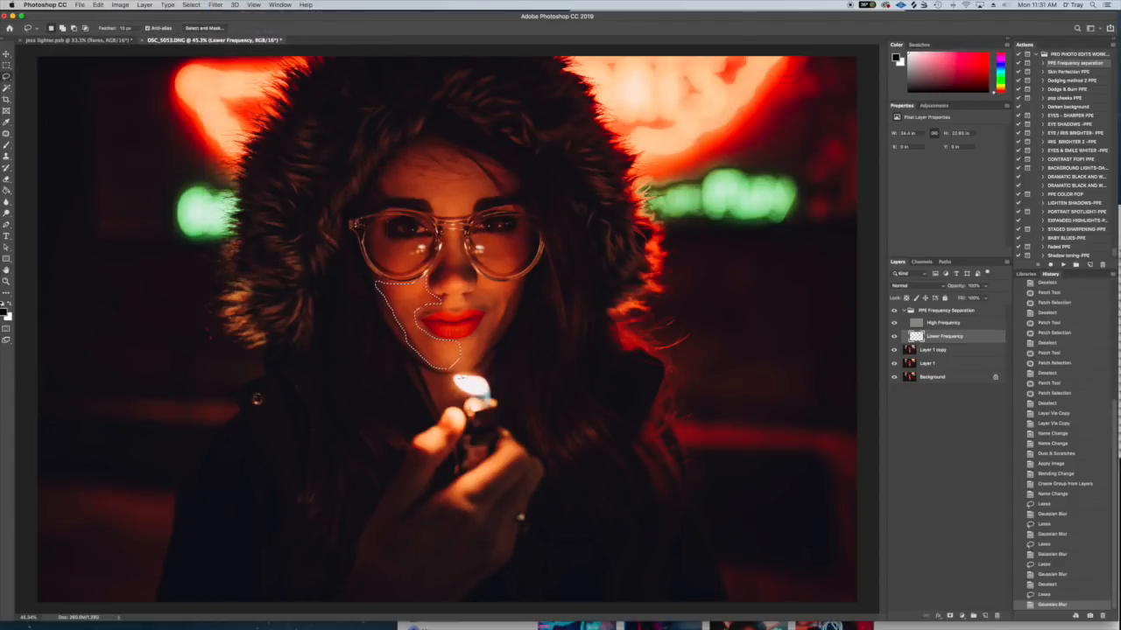
# - Lasso the cheek and jaw on the image's right, repeat the Gaussian Blur and deselect
pyautogui.moveTo(520, 288)
pyautogui.mouseDown()
pyautogui.moveTo(481, 281)
pyautogui.moveTo(470, 305)
pyautogui.moveTo(492, 319)
pyautogui.moveTo(463, 366)
pyautogui.moveTo(511, 329)
pyautogui.moveTo(522, 282)
pyautogui.mouseUp()
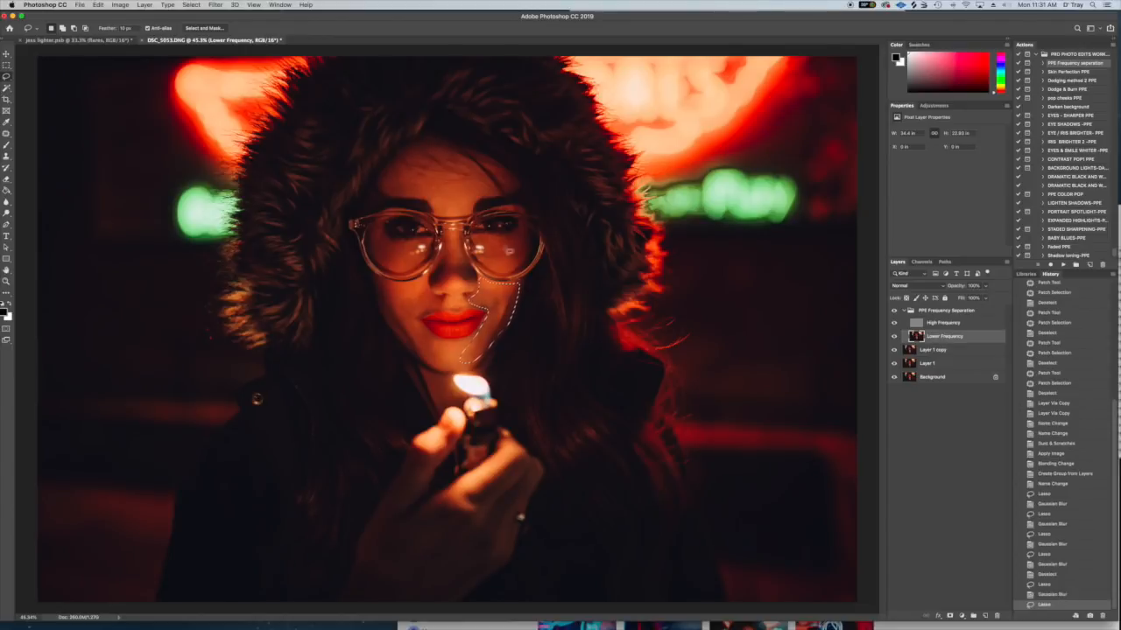
pyautogui.click(216, 5)
pyautogui.click(233, 15)
pyautogui.press('super+d')
# - Lasso the skin above the upper lip, repeat the Gaussian Blur and deselect
pyautogui.moveTo(477, 296)
pyautogui.mouseDown()
pyautogui.moveTo(423, 313)
pyautogui.moveTo(492, 303)
pyautogui.mouseUp()
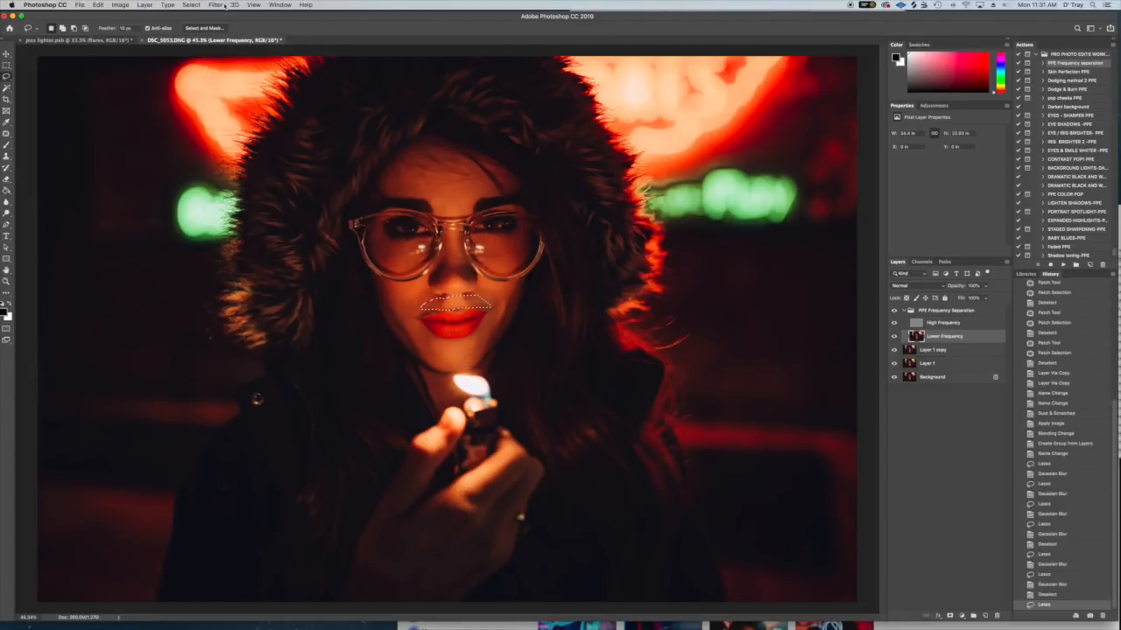
pyautogui.click(215, 4)
pyautogui.click(241, 17)
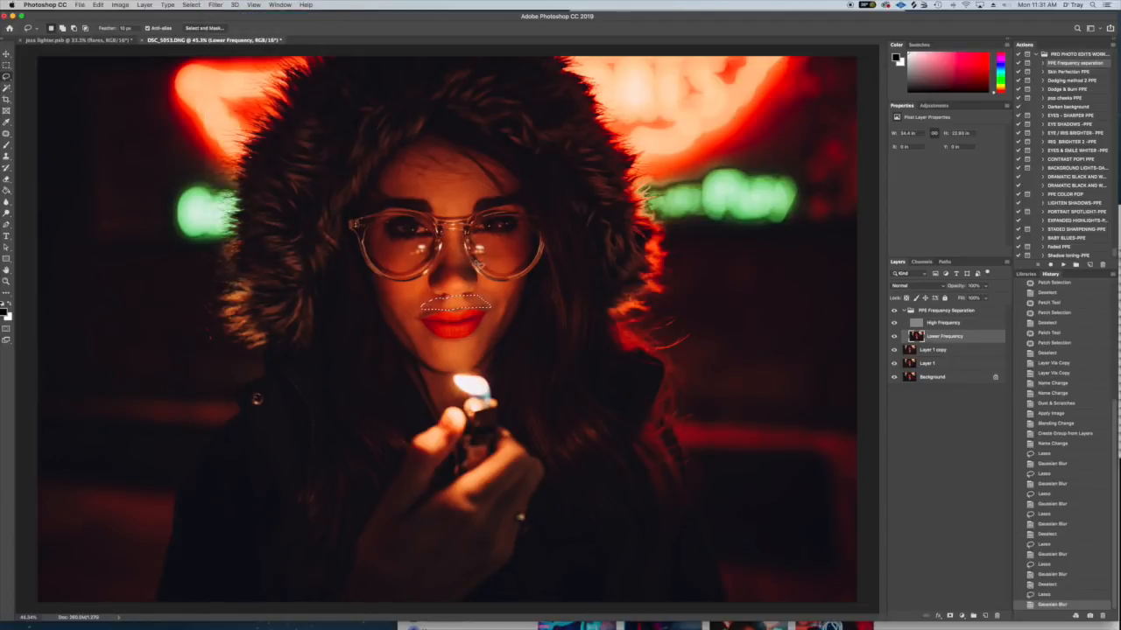
pyautogui.click(444, 388)
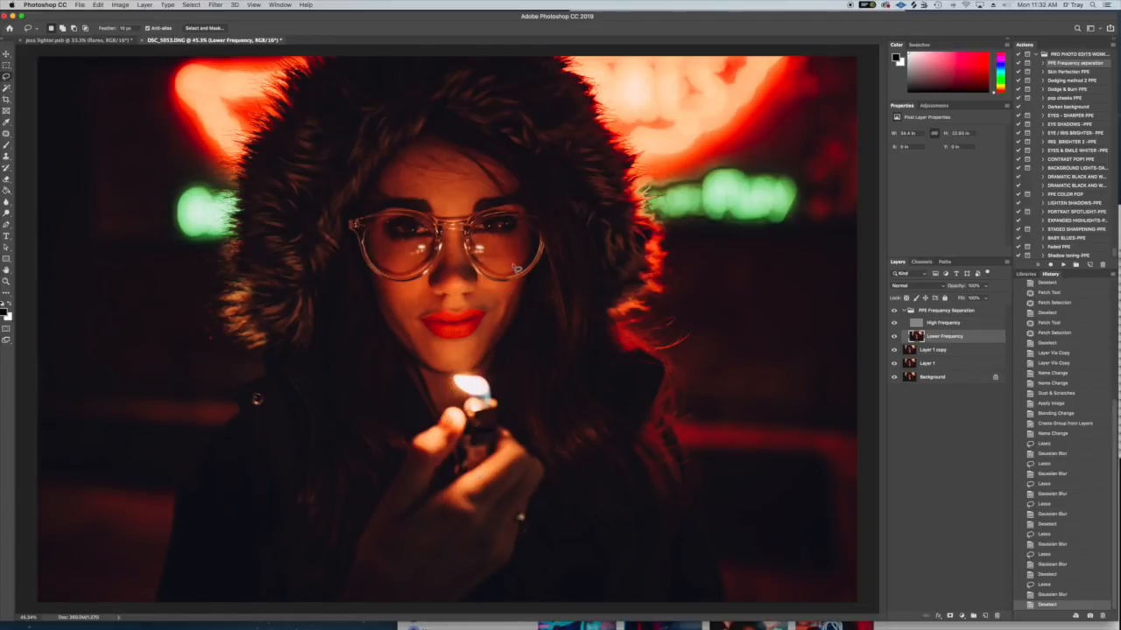
# - Lasso the forehead above the eyebrows and try a Gaussian Blur with a smaller radius
pyautogui.moveTo(496, 165)
pyautogui.mouseDown()
pyautogui.moveTo(445, 143)
pyautogui.moveTo(396, 169)
pyautogui.moveTo(390, 193)
pyautogui.moveTo(473, 178)
pyautogui.moveTo(522, 192)
pyautogui.mouseUp()
pyautogui.click(216, 4)
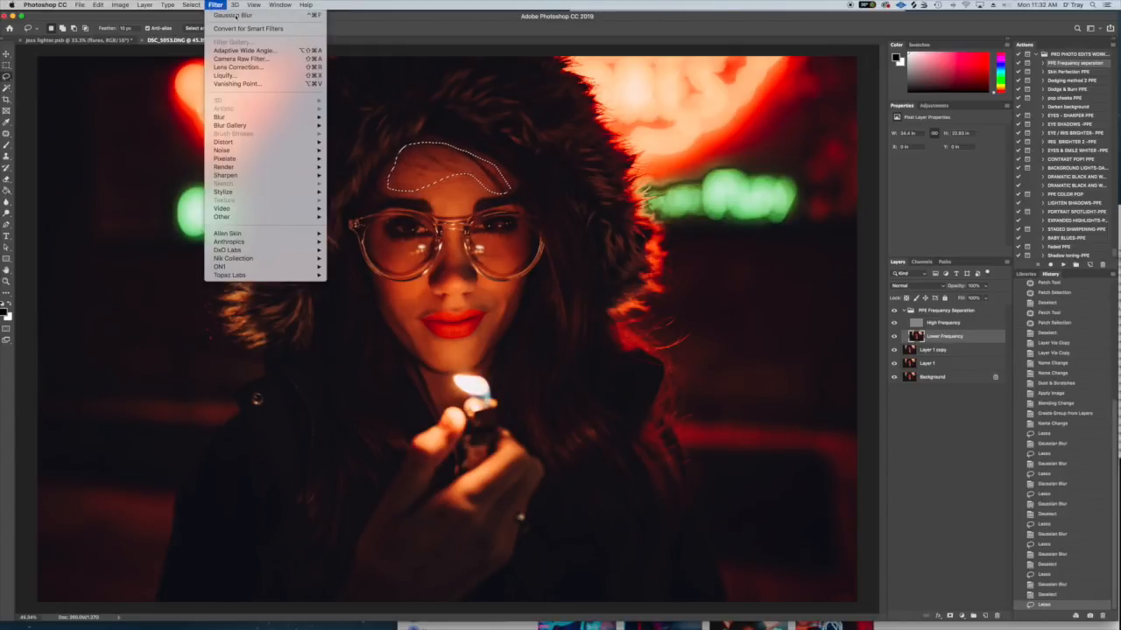
pyautogui.moveTo(242, 117)
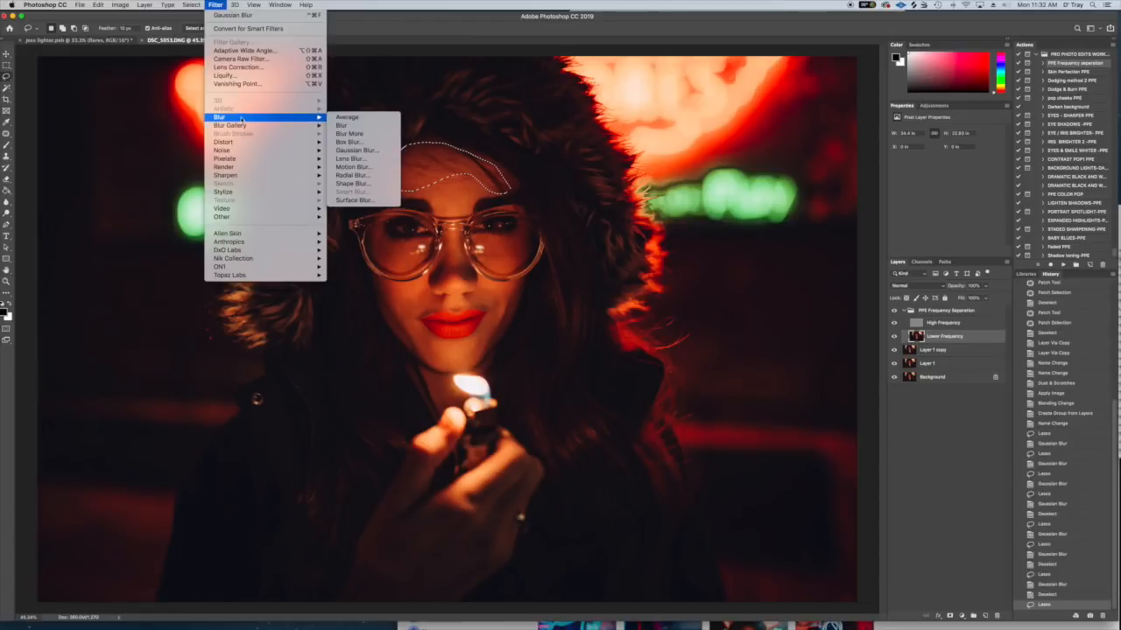
pyautogui.click(355, 150)
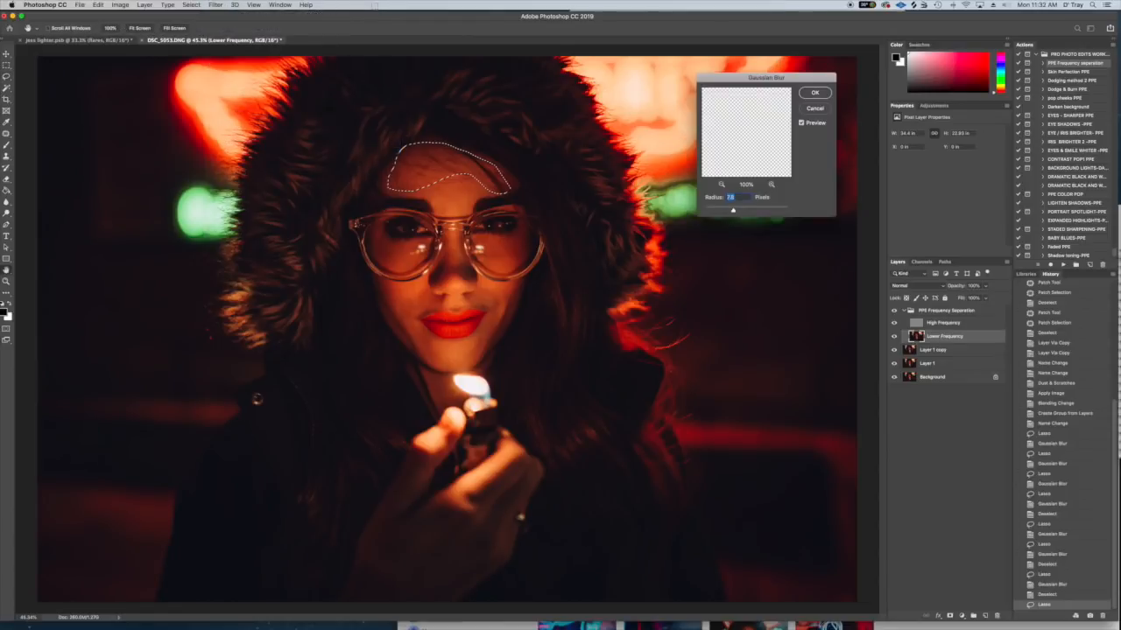
pyautogui.moveTo(727, 212); pyautogui.dragTo(720, 212)
pyautogui.click(815, 94)
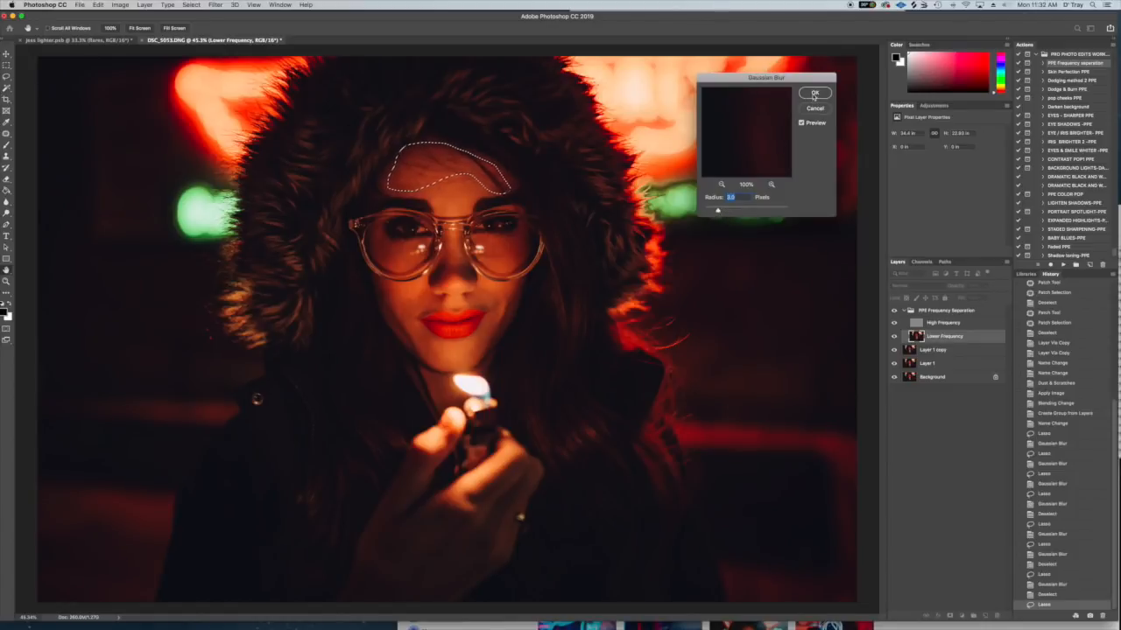
pyautogui.hotkey('ctrl', 'd')
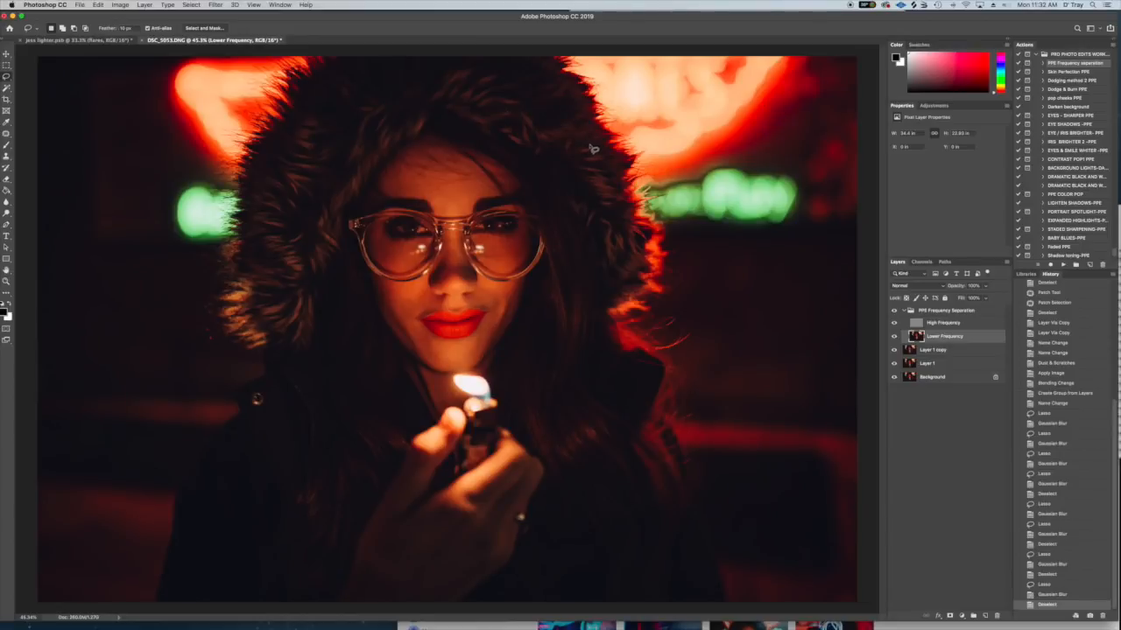
# - Return to the forehead lasso state in the history, apply Gaussian Blur with a 1.4-pixel radius and deselect
pyautogui.click(1049, 586)
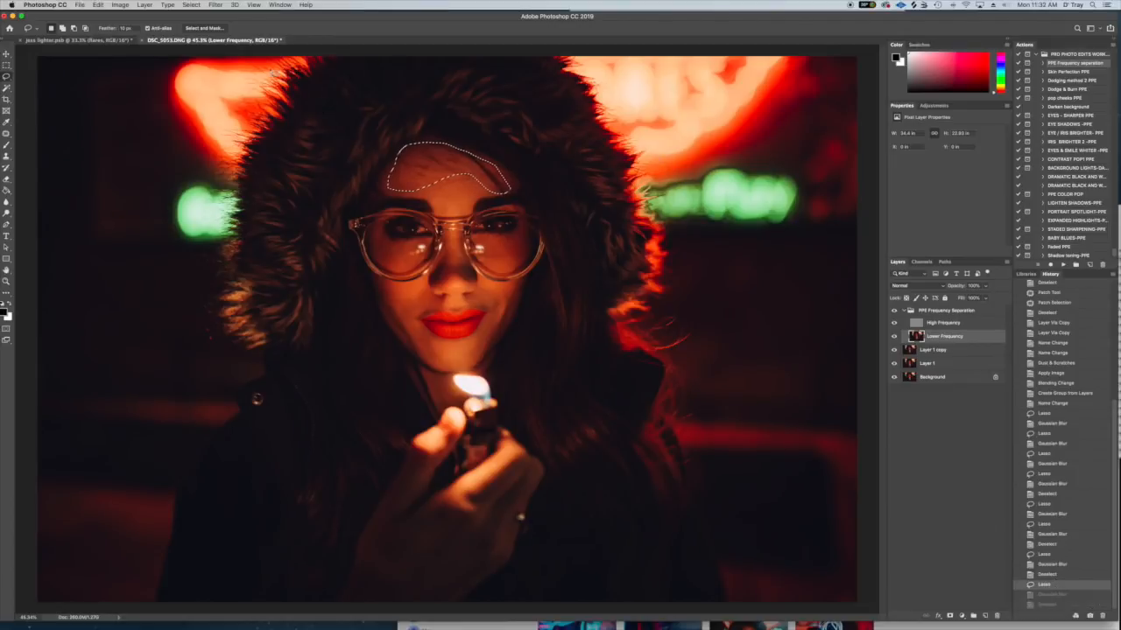
pyautogui.click(219, 6)
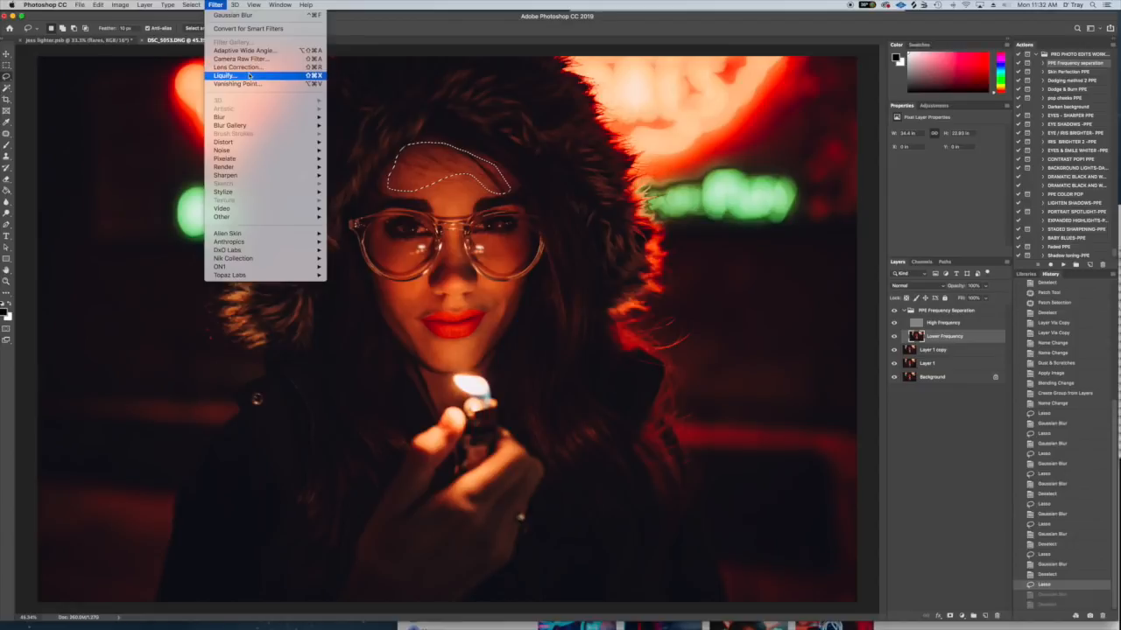
pyautogui.moveTo(263, 125)
pyautogui.moveTo(311, 117)
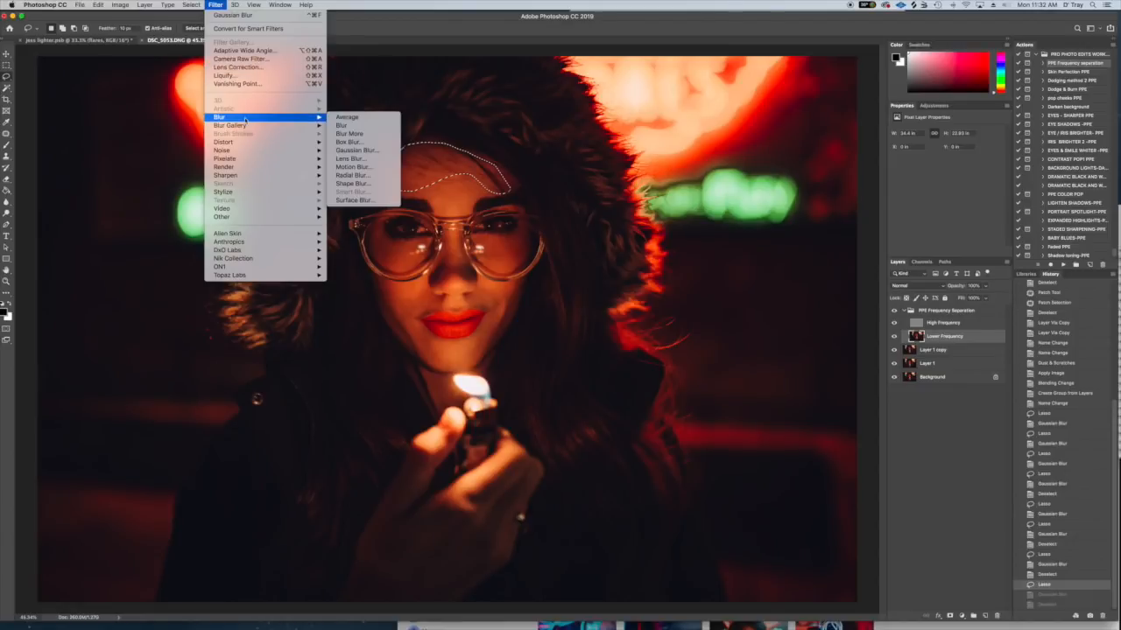
pyautogui.click(366, 151)
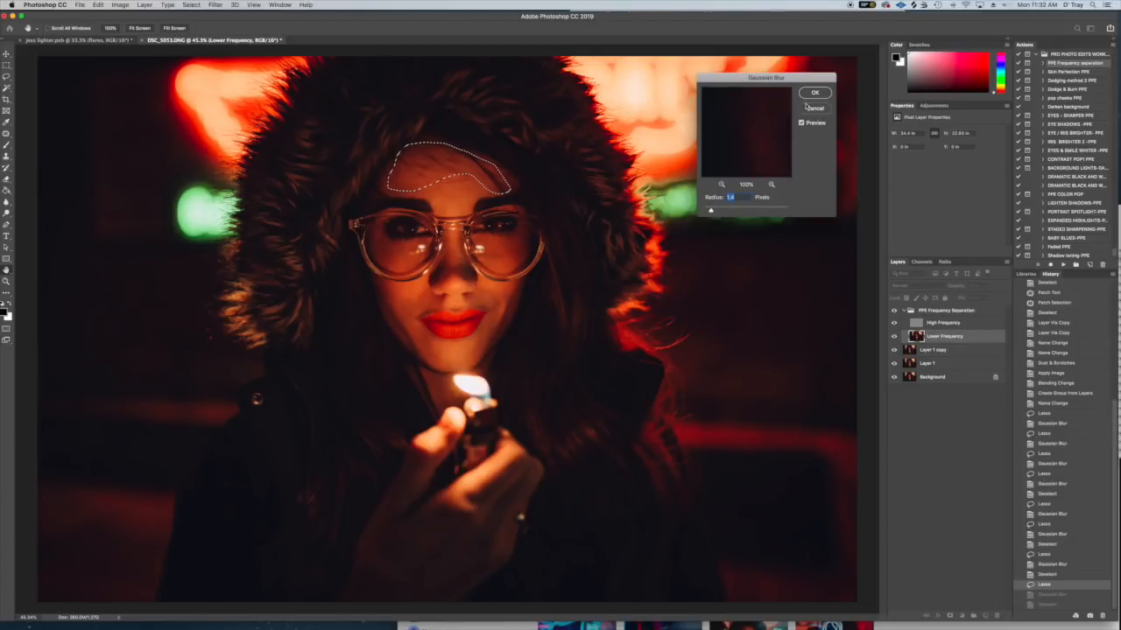
pyautogui.click(812, 93)
pyautogui.hotkey('ctrl', 'd')
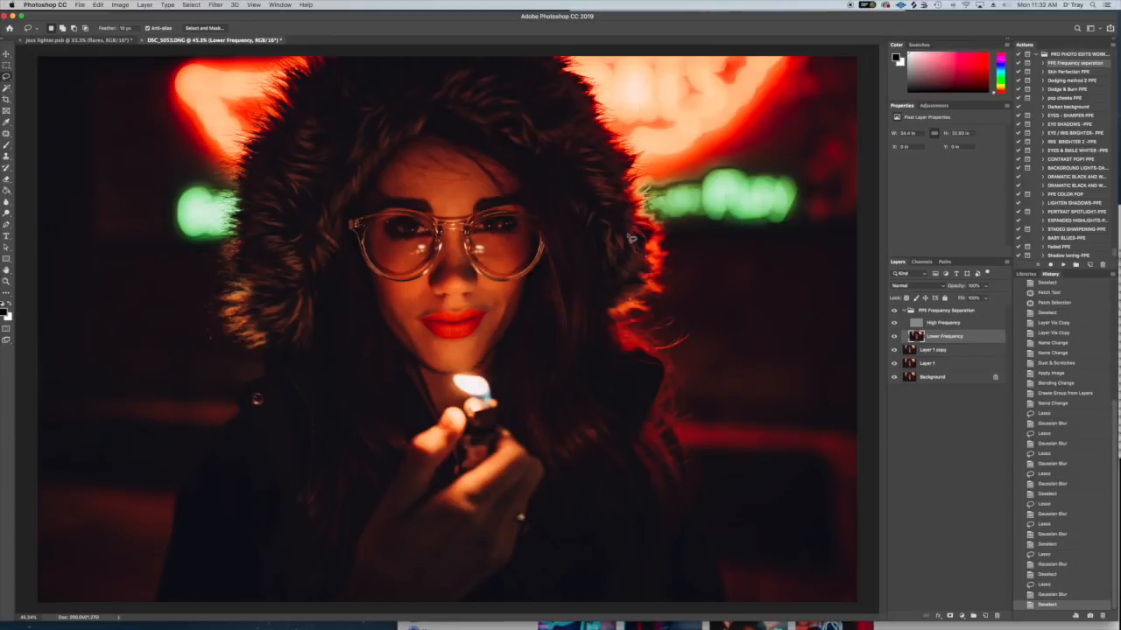
# - Collapse the PPE Frequency Separation group, stamp all visible layers into a new layer above it and compare with that layer hidden and shown
pyautogui.click(911, 311)
pyautogui.click(946, 311)
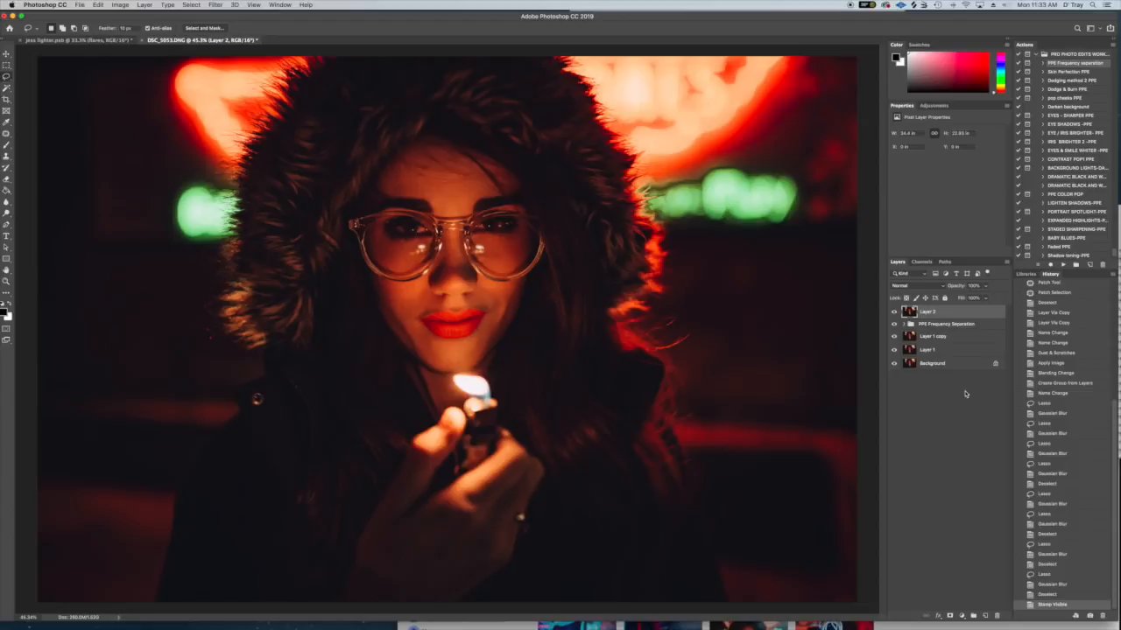
pyautogui.click(894, 312)
pyautogui.click(893, 312)
pyautogui.click(894, 312)
pyautogui.click(894, 312)
# - Run the Skin Perfection PPE action, accepting its suggested layer name and continuing past its brush instructions
pyautogui.click(1073, 72)
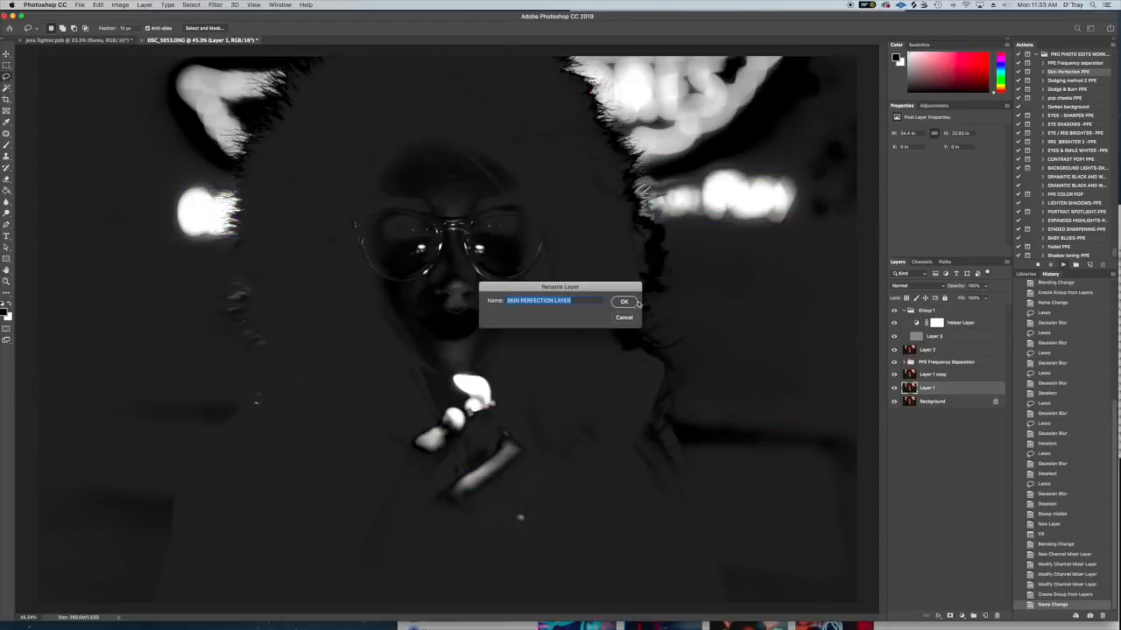
pyautogui.click(627, 303)
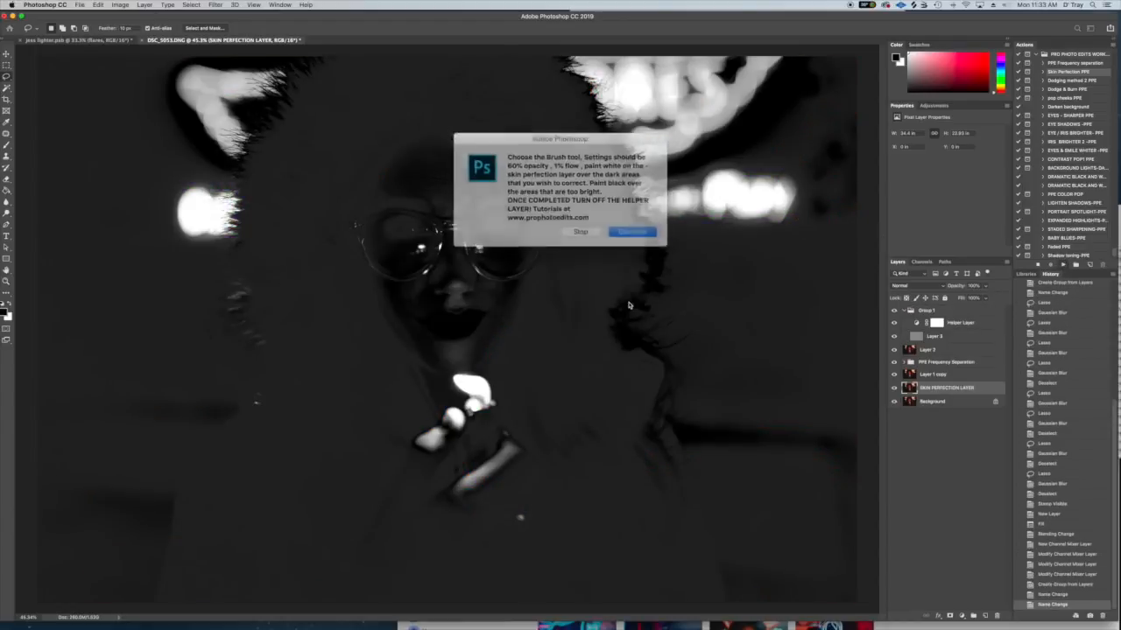
pyautogui.click(627, 229)
pyautogui.click(623, 203)
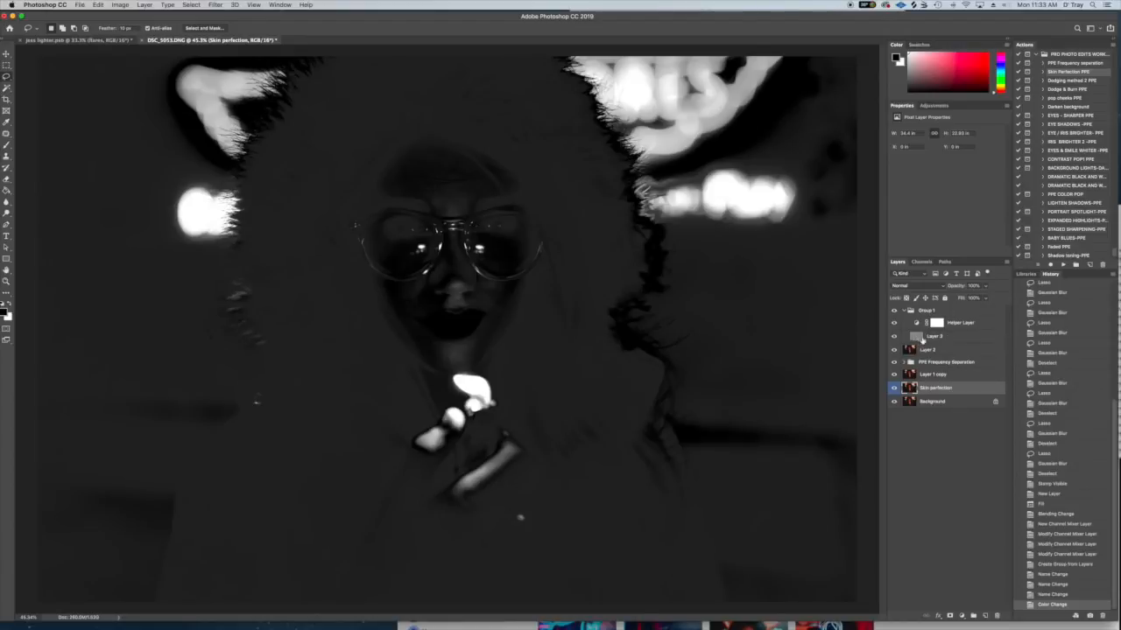
# - Set the Helper Layer's Channel Mixer to red 0% and green +59%, comparing the image with the layer hidden and shown
pyautogui.click(921, 336)
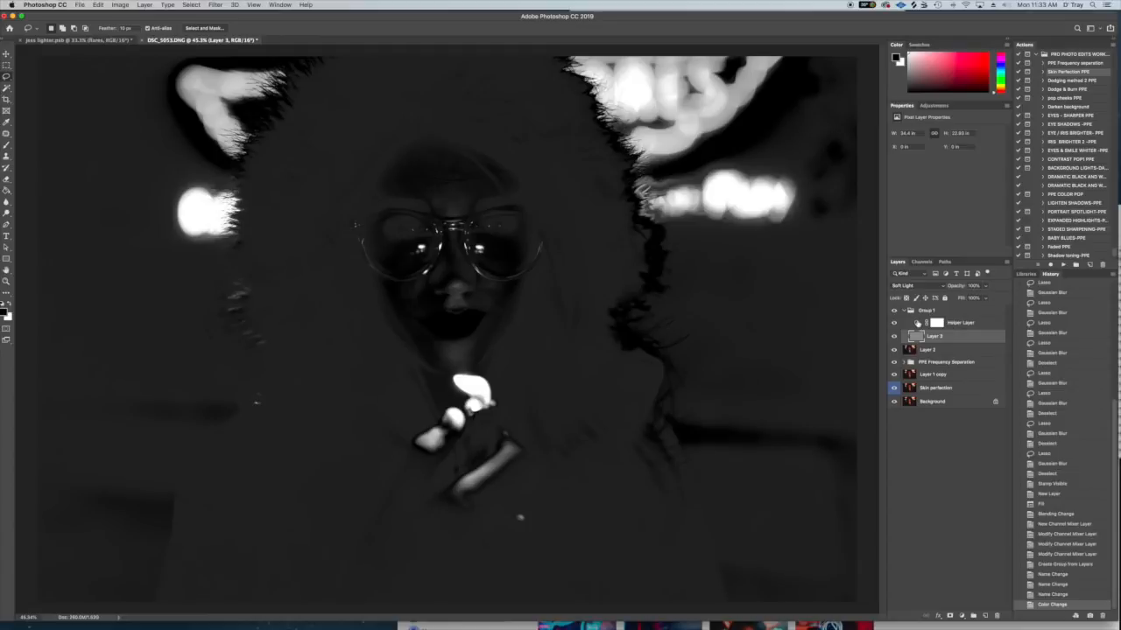
pyautogui.click(918, 323)
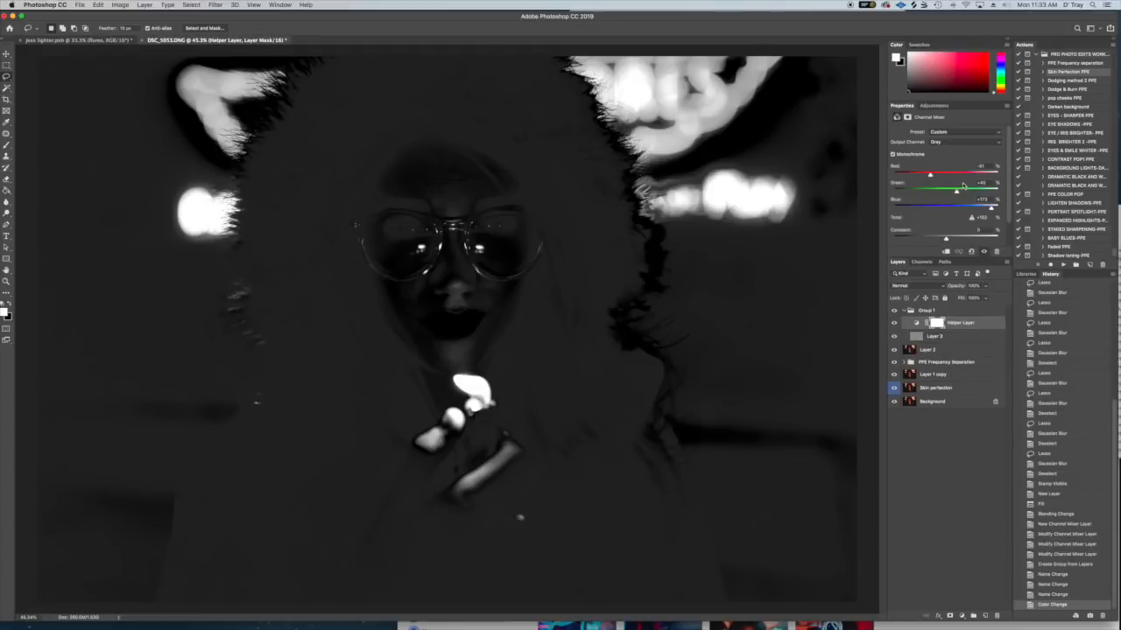
pyautogui.moveTo(930, 176); pyautogui.dragTo(943, 176)
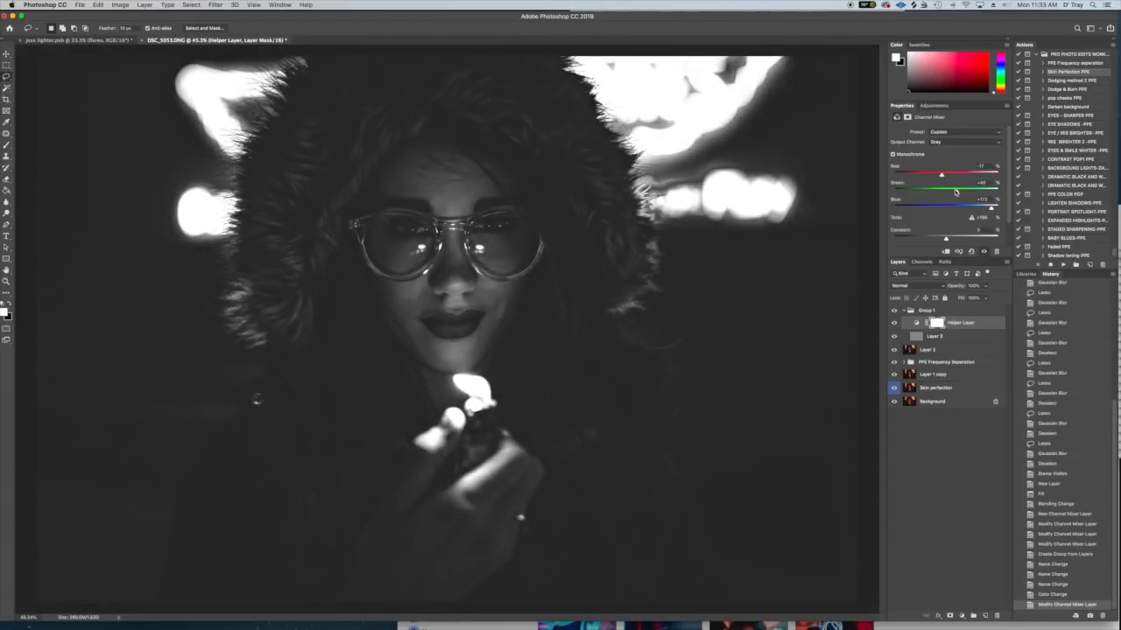
pyautogui.moveTo(959, 191); pyautogui.dragTo(944, 176)
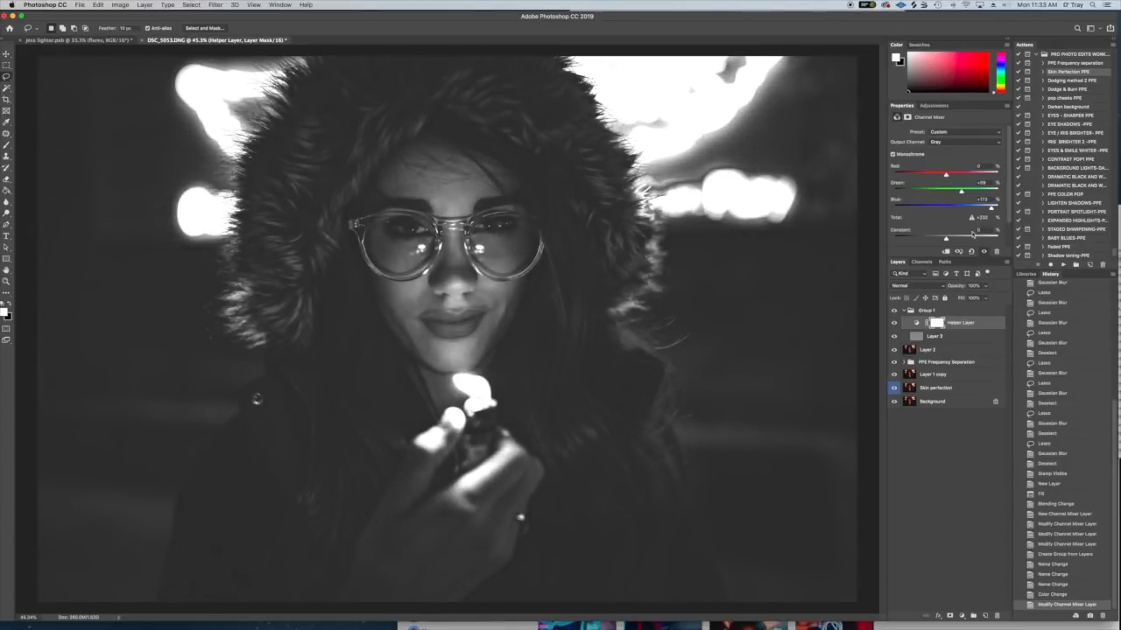
pyautogui.click(895, 323)
pyautogui.click(895, 323)
pyautogui.click(895, 323)
pyautogui.click(895, 323)
# - Select Layer 3 and set up a white brush with 70% opacity, 1% flow and a size of 400
pyautogui.click(929, 340)
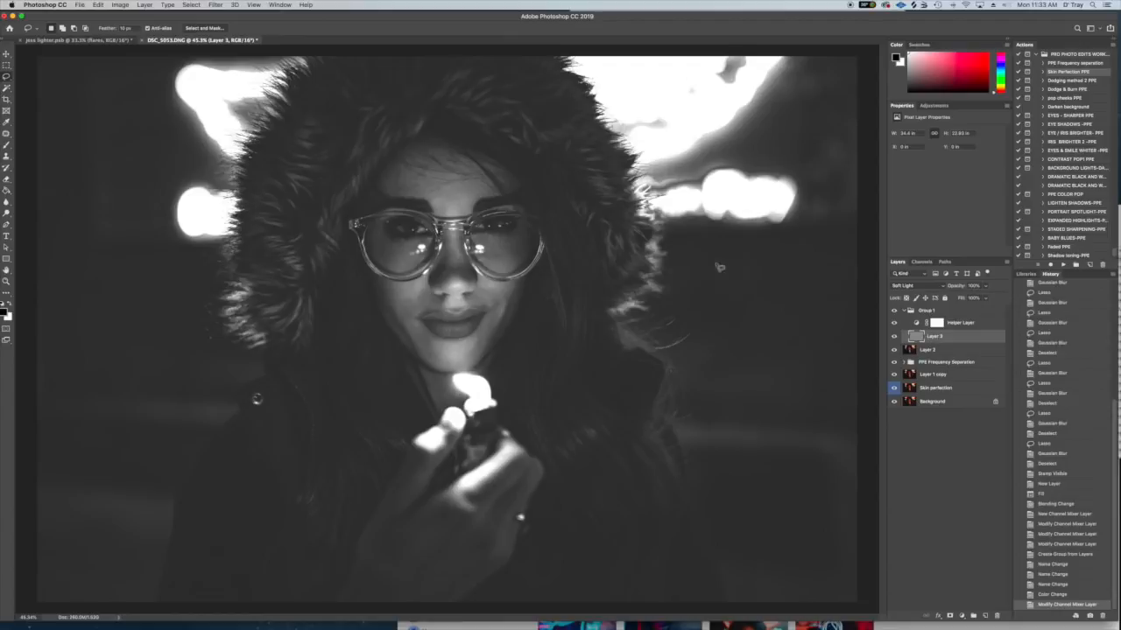
pyautogui.click(8, 144)
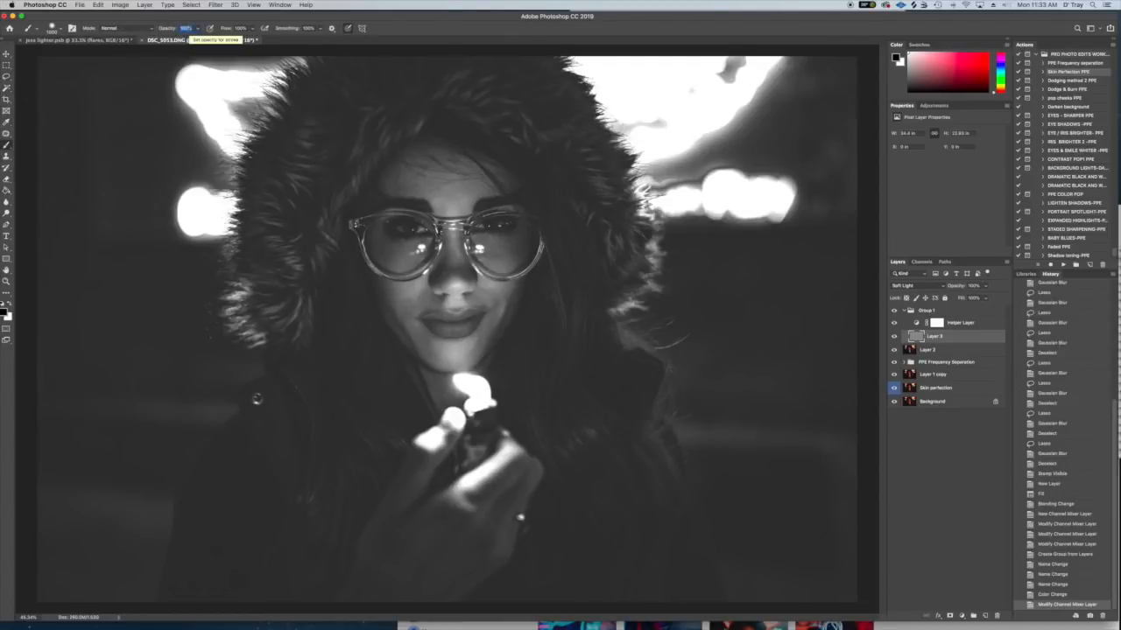
pyautogui.write('15')
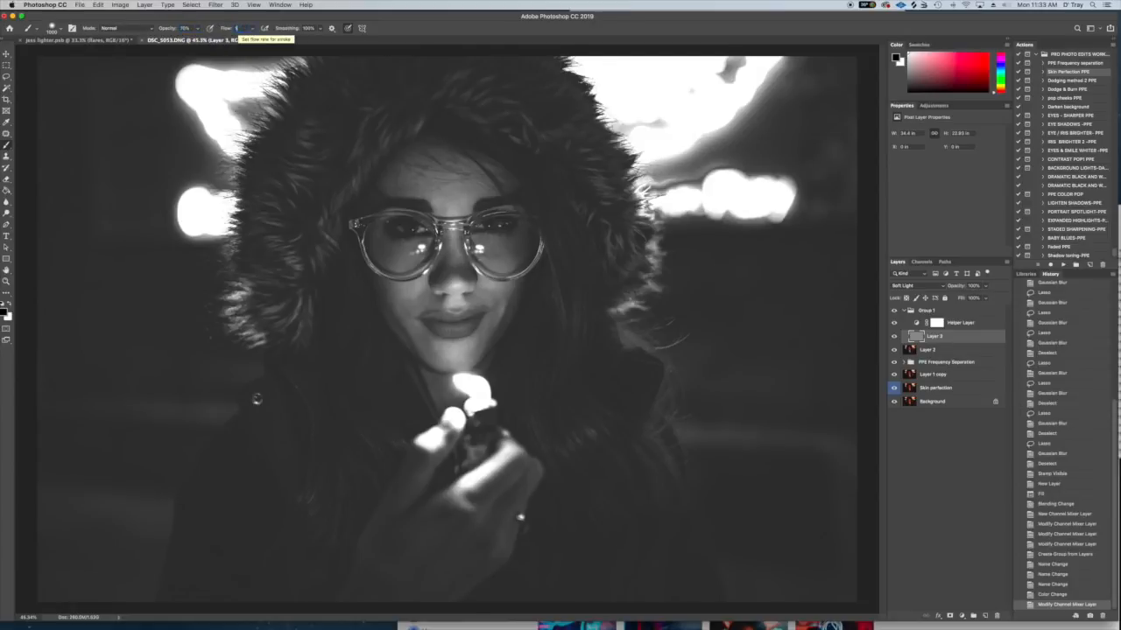
pyautogui.write('1')
pyautogui.press('Return')
pyautogui.click(10, 303)
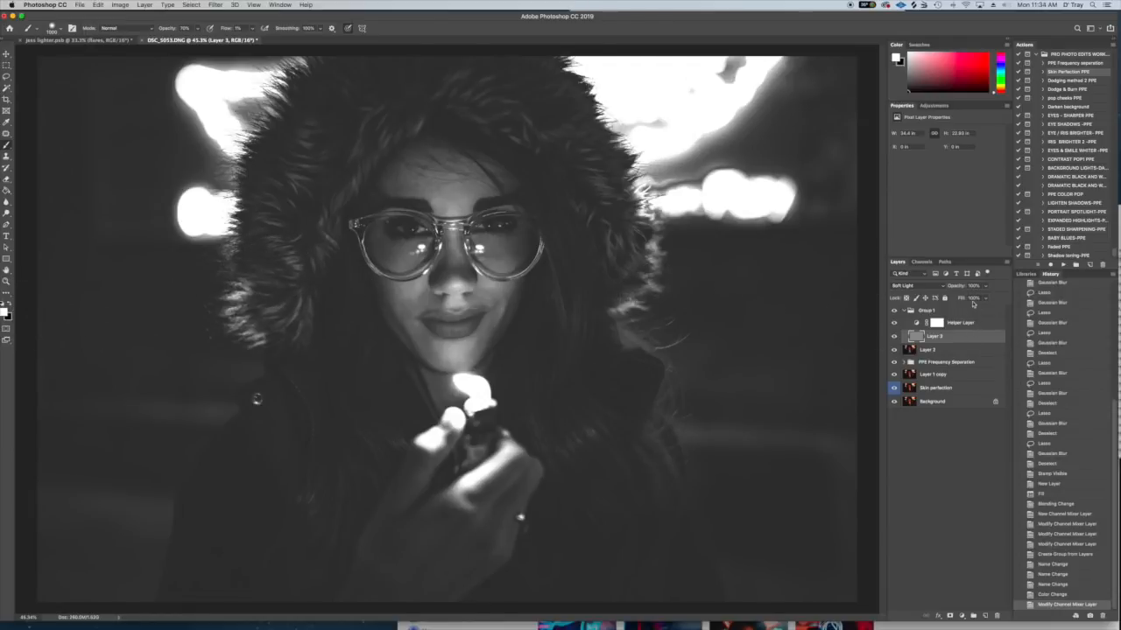
pyautogui.moveTo(554, 298)
pyautogui.mouseDown()
pyautogui.moveTo(556, 278)
pyautogui.moveTo(537, 254)
pyautogui.moveTo(618, 278)
pyautogui.moveTo(589, 321)
pyautogui.moveTo(570, 295)
pyautogui.moveTo(548, 292)
pyautogui.mouseUp()
pyautogui.press('[')
pyautogui.press('[')
pyautogui.press('[')
pyautogui.press('[')
pyautogui.moveTo(1108, 282)
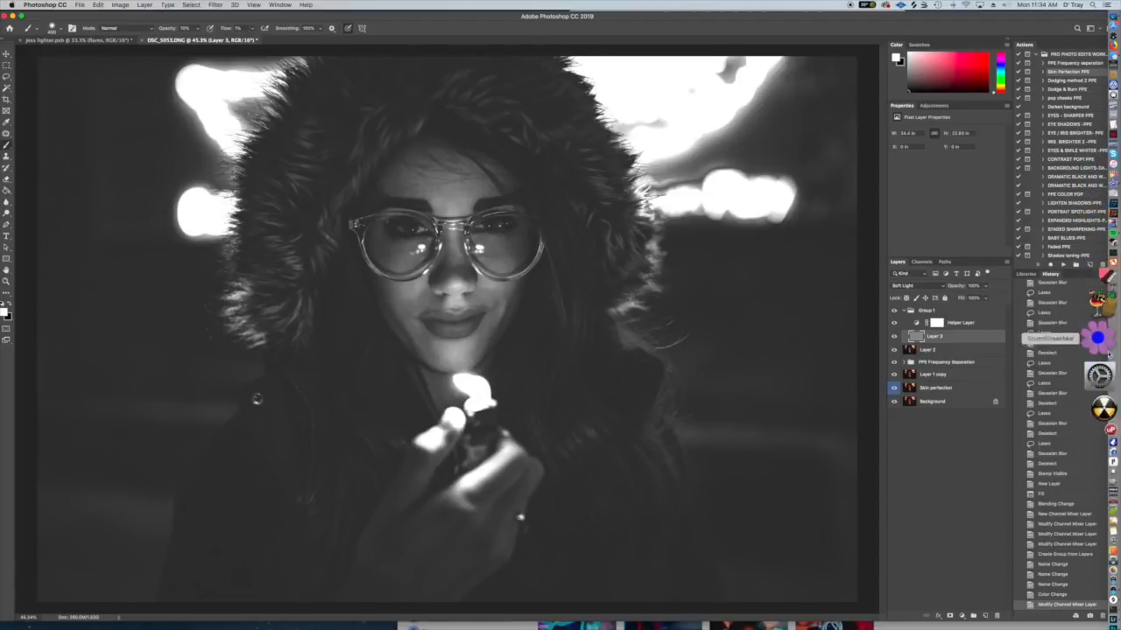
pyautogui.click(1100, 372)
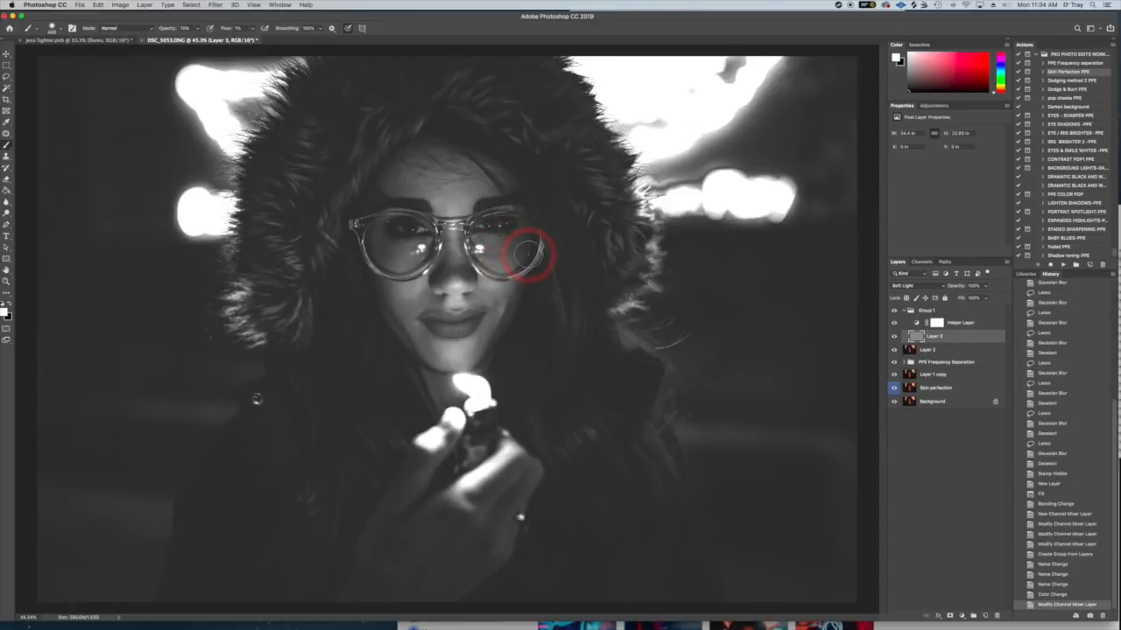
# - Paint white with a smaller brush on Layer 3 over dark patches on the cheek and under the eye at the image's left
pyautogui.moveTo(518, 248); pyautogui.dragTo(501, 258)
pyautogui.press('super+plus')
pyautogui.press('super+plus')
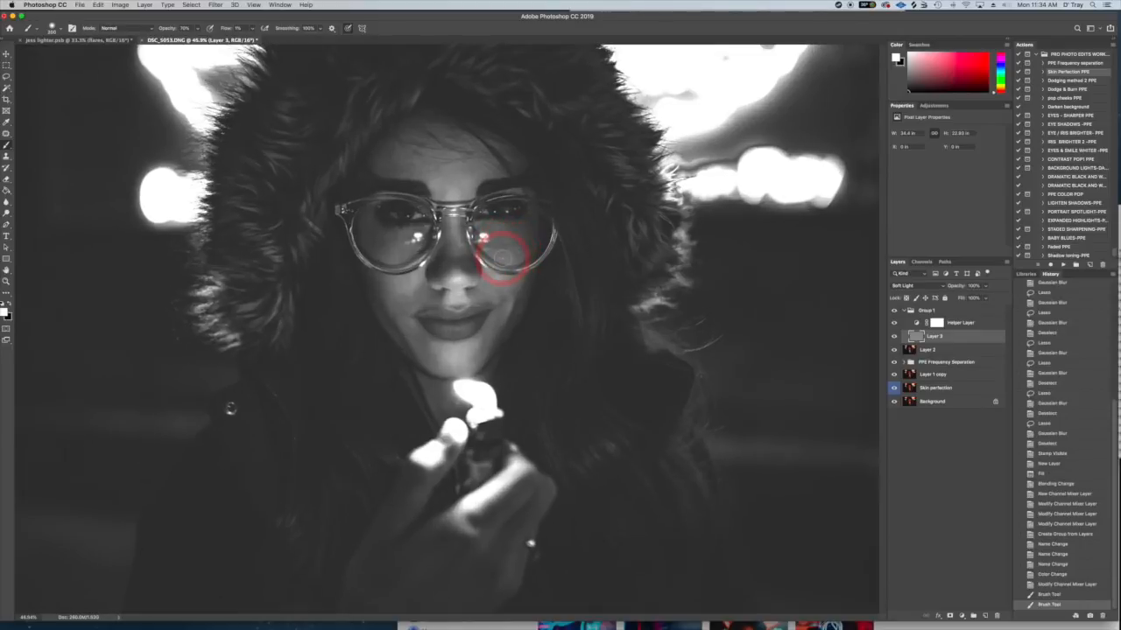
pyautogui.press('[')
pyautogui.press('super+plus')
pyautogui.press('super+plus')
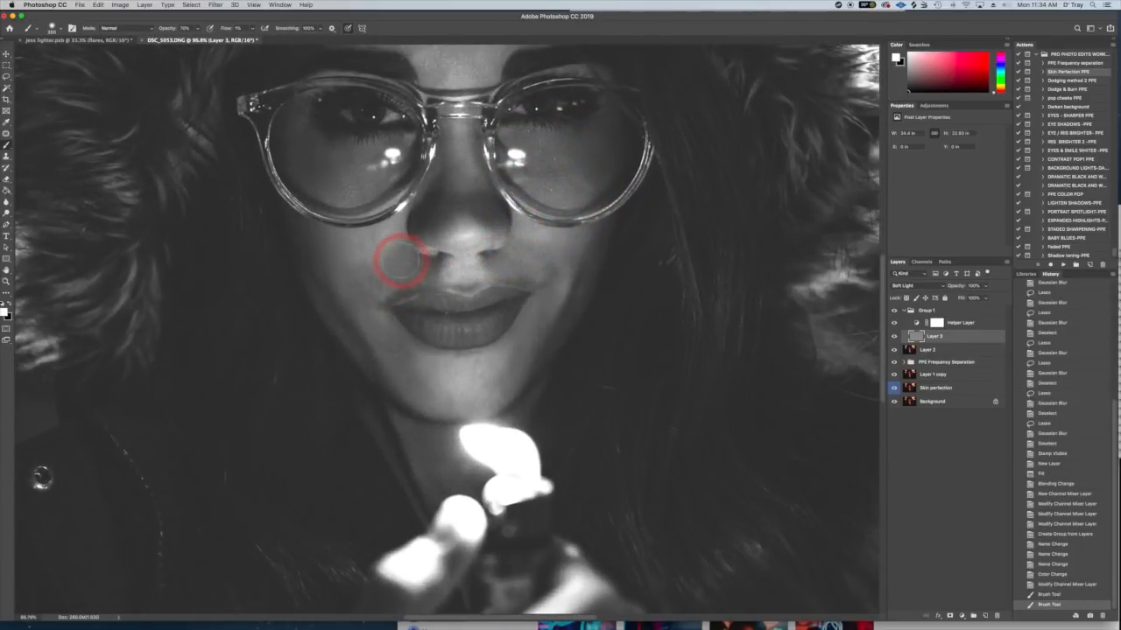
pyautogui.moveTo(399, 256)
pyautogui.mouseDown()
pyautogui.moveTo(389, 255)
pyautogui.moveTo(400, 250)
pyautogui.moveTo(392, 267)
pyautogui.mouseUp()
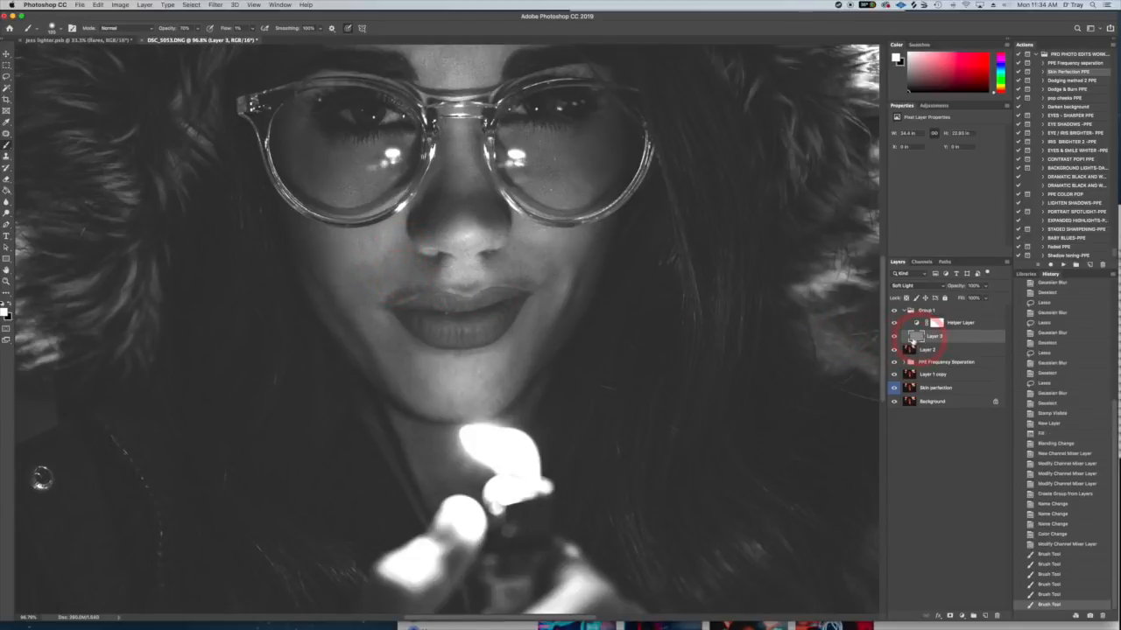
pyautogui.moveTo(394, 272)
pyautogui.mouseDown()
pyautogui.moveTo(362, 265)
pyautogui.moveTo(362, 296)
pyautogui.mouseUp()
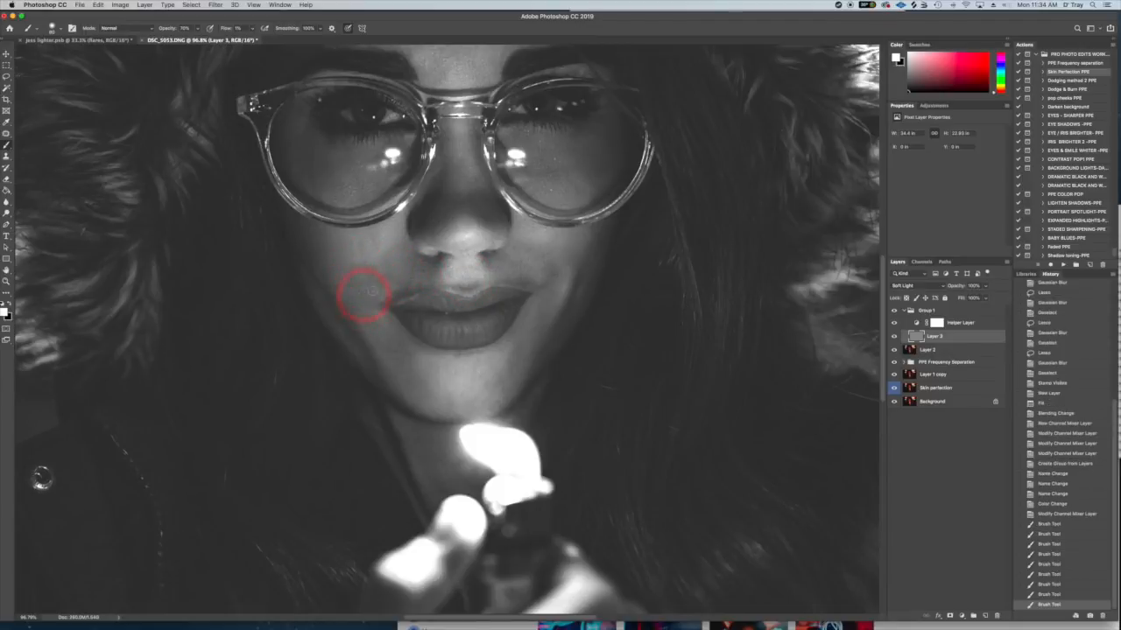
pyautogui.moveTo(380, 255); pyautogui.dragTo(368, 215)
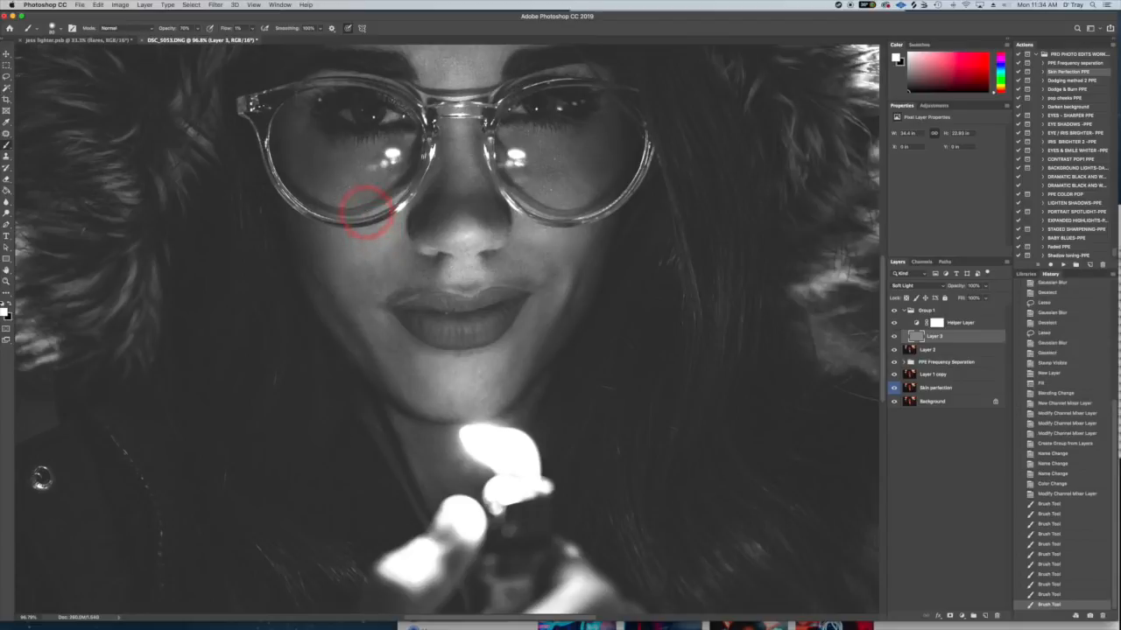
pyautogui.moveTo(329, 180)
pyautogui.mouseDown()
pyautogui.moveTo(309, 155)
pyautogui.moveTo(339, 166)
pyautogui.moveTo(384, 155)
pyautogui.moveTo(325, 160)
pyautogui.moveTo(306, 142)
pyautogui.moveTo(306, 181)
pyautogui.mouseUp()
pyautogui.moveTo(329, 245)
pyautogui.mouseDown()
pyautogui.moveTo(333, 279)
pyautogui.moveTo(372, 283)
pyautogui.moveTo(371, 272)
pyautogui.moveTo(389, 277)
pyautogui.moveTo(401, 247)
pyautogui.moveTo(386, 265)
pyautogui.moveTo(411, 292)
pyautogui.moveTo(378, 282)
pyautogui.moveTo(364, 302)
pyautogui.moveTo(417, 388)
pyautogui.moveTo(404, 347)
pyautogui.moveTo(382, 344)
pyautogui.moveTo(365, 292)
pyautogui.moveTo(353, 295)
pyautogui.moveTo(353, 273)
pyautogui.moveTo(383, 276)
pyautogui.moveTo(393, 245)
pyautogui.moveTo(385, 274)
pyautogui.moveTo(398, 245)
pyautogui.moveTo(436, 257)
pyautogui.mouseUp()
# - Paint white on Layer 3 over dark patches on the nose bridge, between the eyebrows and under the eye at the image's right
pyautogui.moveTo(456, 158); pyautogui.dragTo(458, 170)
pyautogui.moveTo(466, 123); pyautogui.dragTo(476, 220)
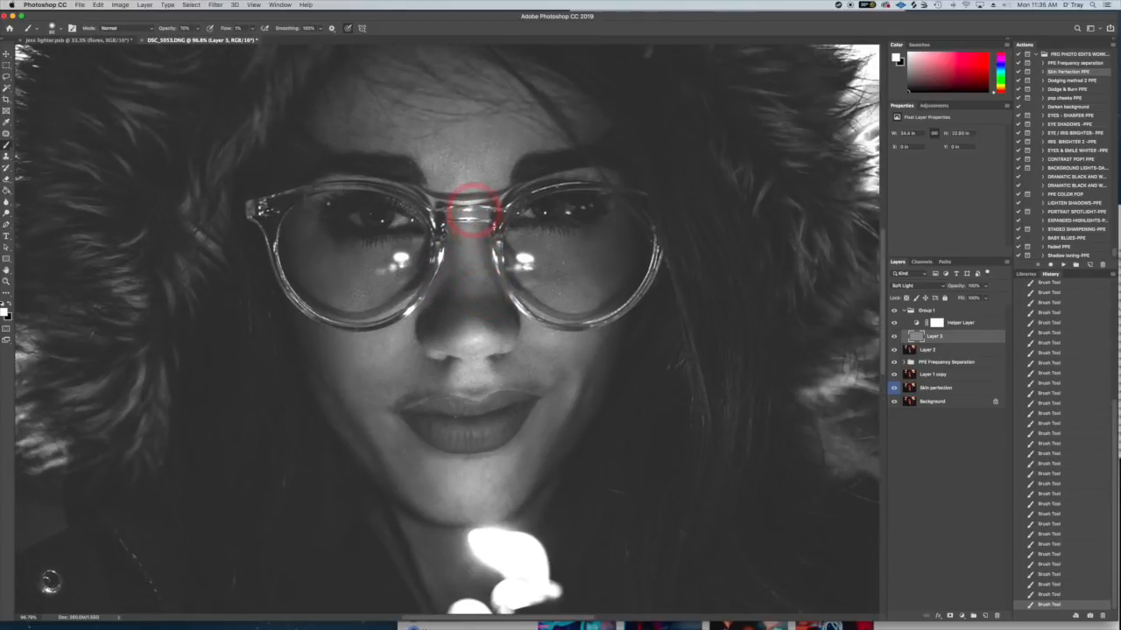
pyautogui.moveTo(493, 141)
pyautogui.mouseDown()
pyautogui.moveTo(436, 141)
pyautogui.moveTo(456, 150)
pyautogui.moveTo(449, 186)
pyautogui.moveTo(485, 169)
pyautogui.moveTo(481, 129)
pyautogui.moveTo(519, 134)
pyautogui.moveTo(511, 154)
pyautogui.moveTo(439, 143)
pyautogui.moveTo(441, 129)
pyautogui.moveTo(455, 148)
pyautogui.moveTo(433, 151)
pyautogui.moveTo(480, 166)
pyautogui.moveTo(474, 187)
pyautogui.moveTo(494, 273)
pyautogui.moveTo(469, 247)
pyautogui.moveTo(463, 291)
pyautogui.moveTo(479, 298)
pyautogui.moveTo(552, 274)
pyautogui.moveTo(538, 273)
pyautogui.moveTo(577, 275)
pyautogui.moveTo(549, 274)
pyautogui.moveTo(576, 271)
pyautogui.moveTo(567, 251)
pyautogui.moveTo(529, 245)
pyautogui.moveTo(596, 242)
pyautogui.moveTo(536, 244)
pyautogui.moveTo(583, 251)
pyautogui.moveTo(545, 256)
pyautogui.moveTo(528, 243)
pyautogui.moveTo(549, 260)
pyautogui.mouseUp()
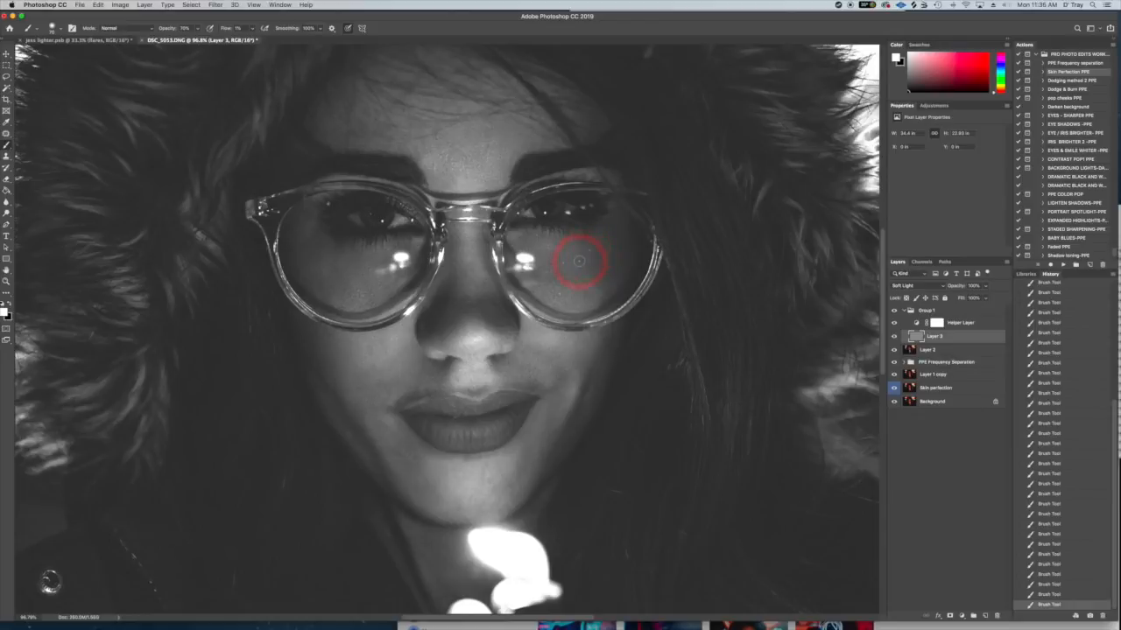
pyautogui.moveTo(553, 280); pyautogui.dragTo(555, 275)
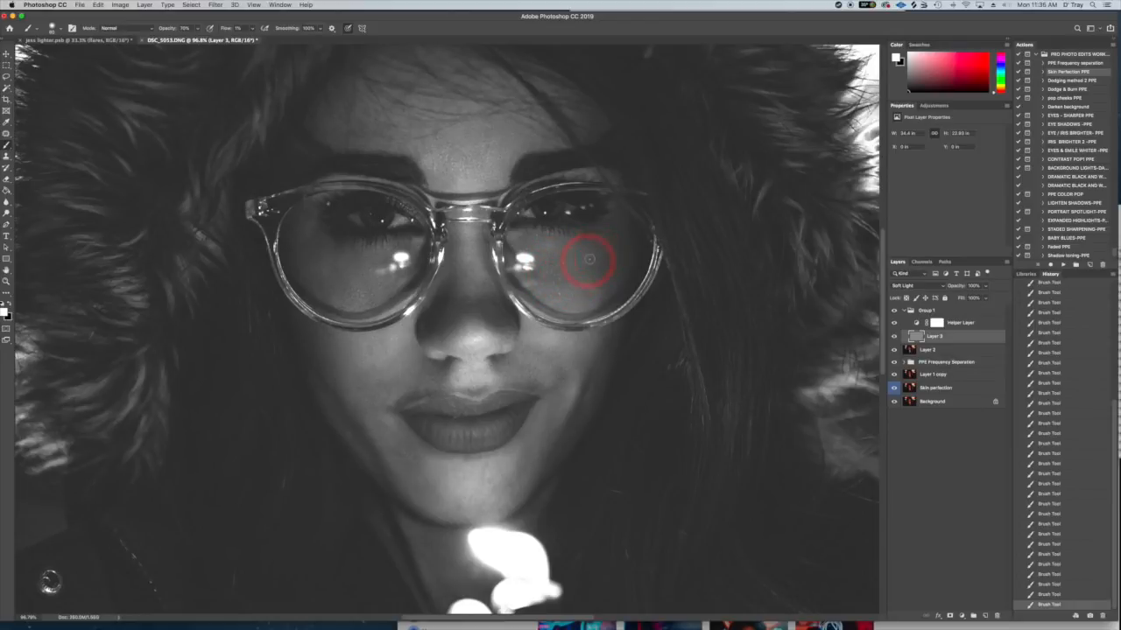
pyautogui.moveTo(549, 279); pyautogui.dragTo(549, 267)
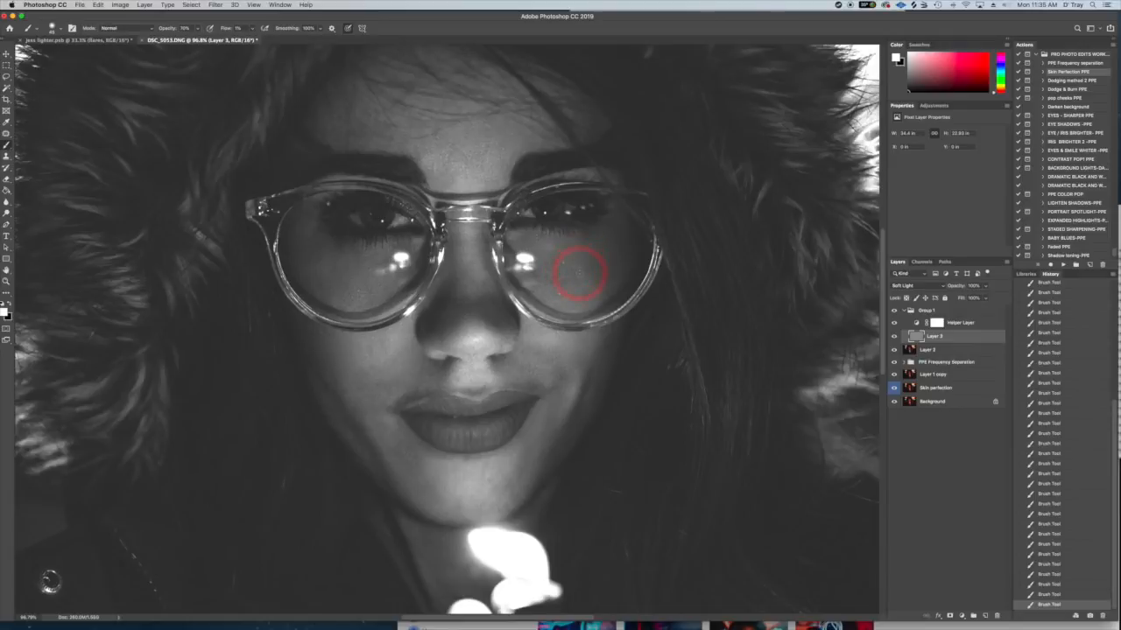
pyautogui.moveTo(580, 242); pyautogui.dragTo(566, 277)
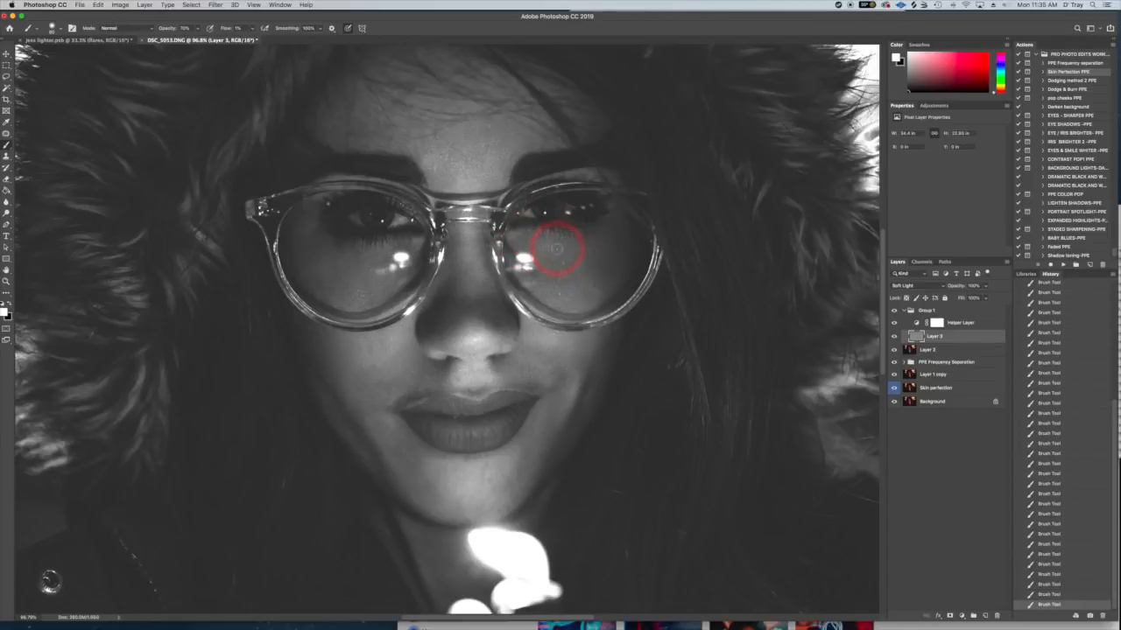
pyautogui.moveTo(561, 245)
pyautogui.mouseDown()
pyautogui.moveTo(594, 268)
pyautogui.moveTo(589, 257)
pyautogui.moveTo(563, 274)
pyautogui.moveTo(575, 275)
pyautogui.moveTo(545, 267)
pyautogui.moveTo(566, 281)
pyautogui.moveTo(578, 273)
pyautogui.moveTo(531, 272)
pyautogui.moveTo(564, 256)
pyautogui.moveTo(547, 251)
pyautogui.moveTo(556, 259)
pyautogui.moveTo(581, 241)
pyautogui.moveTo(518, 245)
pyautogui.moveTo(551, 261)
pyautogui.moveTo(630, 261)
pyautogui.moveTo(584, 258)
pyautogui.moveTo(605, 251)
pyautogui.moveTo(584, 292)
pyautogui.mouseUp()
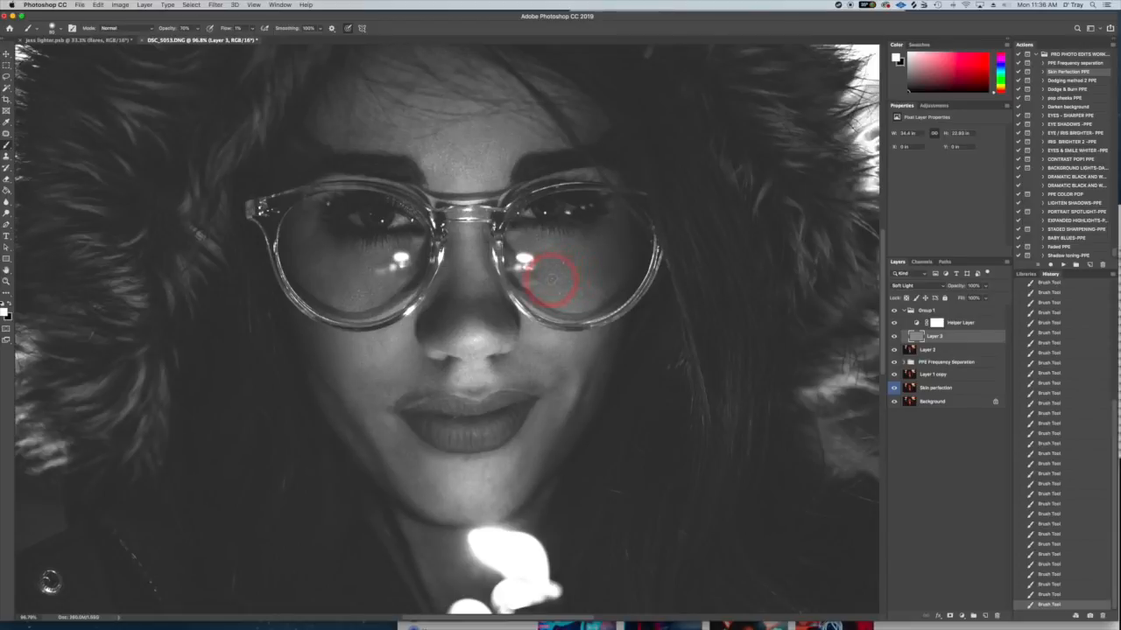
pyautogui.moveTo(576, 270)
pyautogui.mouseDown()
pyautogui.moveTo(596, 242)
pyautogui.moveTo(575, 273)
pyautogui.moveTo(559, 267)
pyautogui.moveTo(579, 236)
pyautogui.moveTo(526, 238)
pyautogui.moveTo(570, 271)
pyautogui.moveTo(604, 263)
pyautogui.moveTo(537, 271)
pyautogui.moveTo(551, 265)
pyautogui.moveTo(555, 278)
pyautogui.moveTo(550, 270)
pyautogui.moveTo(565, 274)
pyautogui.moveTo(555, 281)
pyautogui.moveTo(590, 267)
pyautogui.moveTo(552, 261)
pyautogui.mouseUp()
# - Paint white on Layer 3 under the eye at the image's left, beside the mouth and around the lips
pyautogui.moveTo(368, 262); pyautogui.dragTo(367, 285)
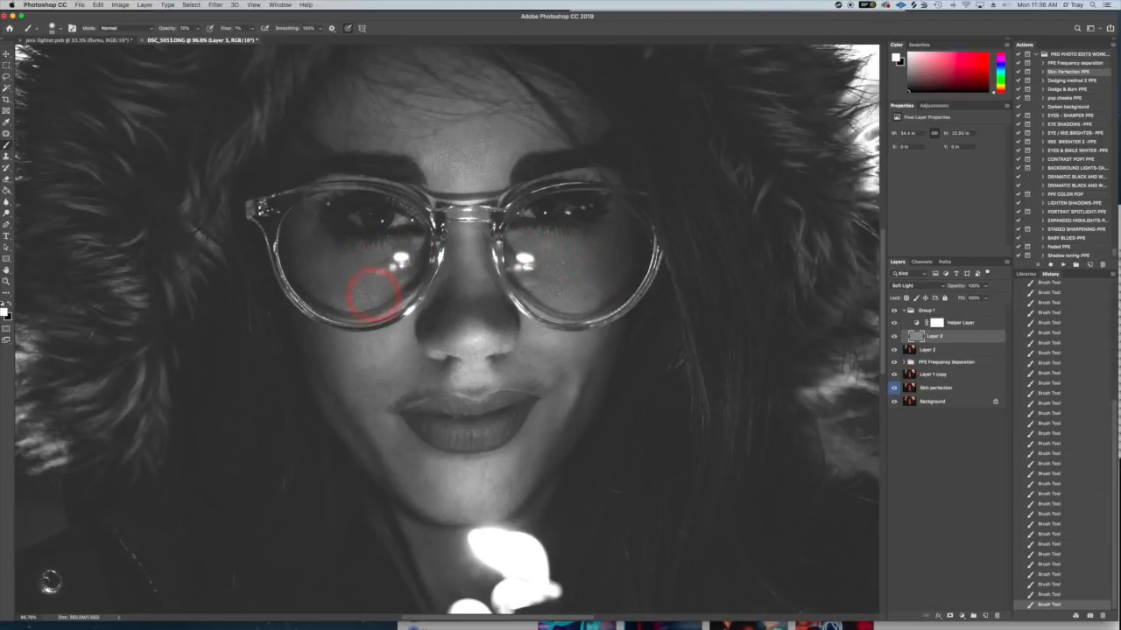
pyautogui.moveTo(356, 257)
pyautogui.mouseDown()
pyautogui.moveTo(340, 281)
pyautogui.moveTo(330, 263)
pyautogui.moveTo(345, 286)
pyautogui.moveTo(321, 274)
pyautogui.moveTo(320, 249)
pyautogui.moveTo(307, 268)
pyautogui.moveTo(316, 237)
pyautogui.moveTo(446, 227)
pyautogui.moveTo(452, 137)
pyautogui.moveTo(457, 149)
pyautogui.moveTo(448, 140)
pyautogui.moveTo(462, 156)
pyautogui.moveTo(491, 132)
pyautogui.moveTo(481, 167)
pyautogui.moveTo(453, 154)
pyautogui.moveTo(474, 162)
pyautogui.moveTo(514, 139)
pyautogui.moveTo(496, 144)
pyautogui.moveTo(498, 131)
pyautogui.moveTo(484, 125)
pyautogui.moveTo(483, 150)
pyautogui.moveTo(450, 137)
pyautogui.moveTo(462, 149)
pyautogui.moveTo(478, 322)
pyautogui.moveTo(474, 242)
pyautogui.moveTo(461, 272)
pyautogui.moveTo(472, 278)
pyautogui.moveTo(545, 280)
pyautogui.moveTo(545, 254)
pyautogui.moveTo(596, 261)
pyautogui.moveTo(581, 240)
pyautogui.moveTo(555, 278)
pyautogui.moveTo(551, 258)
pyautogui.moveTo(570, 275)
pyautogui.moveTo(590, 262)
pyautogui.moveTo(545, 281)
pyautogui.moveTo(563, 285)
pyautogui.moveTo(535, 340)
pyautogui.moveTo(430, 376)
pyautogui.moveTo(426, 365)
pyautogui.moveTo(412, 384)
pyautogui.moveTo(408, 361)
pyautogui.moveTo(369, 373)
pyautogui.moveTo(377, 390)
pyautogui.moveTo(395, 380)
pyautogui.moveTo(383, 348)
pyautogui.moveTo(368, 345)
pyautogui.moveTo(384, 352)
pyautogui.moveTo(378, 327)
pyautogui.moveTo(535, 393)
pyautogui.moveTo(520, 382)
pyautogui.moveTo(548, 388)
pyautogui.moveTo(543, 350)
pyautogui.moveTo(551, 368)
pyautogui.moveTo(535, 357)
pyautogui.moveTo(548, 359)
pyautogui.moveTo(524, 357)
pyautogui.moveTo(530, 345)
pyautogui.moveTo(543, 350)
pyautogui.moveTo(533, 350)
pyautogui.moveTo(561, 375)
pyautogui.moveTo(546, 350)
pyautogui.moveTo(565, 289)
pyautogui.moveTo(601, 272)
pyautogui.moveTo(545, 262)
pyautogui.moveTo(563, 252)
pyautogui.moveTo(563, 376)
pyautogui.moveTo(552, 358)
pyautogui.moveTo(578, 361)
pyautogui.moveTo(553, 376)
pyautogui.moveTo(528, 345)
pyautogui.moveTo(530, 388)
pyautogui.moveTo(521, 380)
pyautogui.moveTo(535, 386)
pyautogui.moveTo(532, 376)
pyautogui.moveTo(427, 399)
pyautogui.mouseUp()
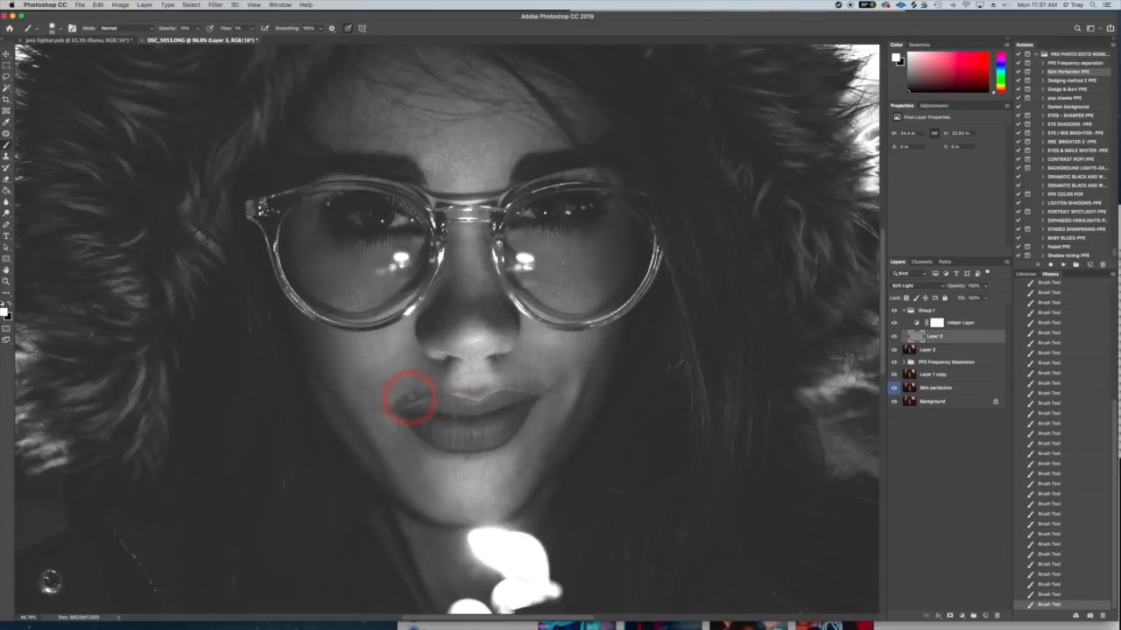
pyautogui.moveTo(388, 409)
pyautogui.mouseDown()
pyautogui.moveTo(372, 357)
pyautogui.moveTo(390, 401)
pyautogui.moveTo(382, 379)
pyautogui.moveTo(372, 391)
pyautogui.moveTo(419, 447)
pyautogui.moveTo(403, 401)
pyautogui.mouseUp()
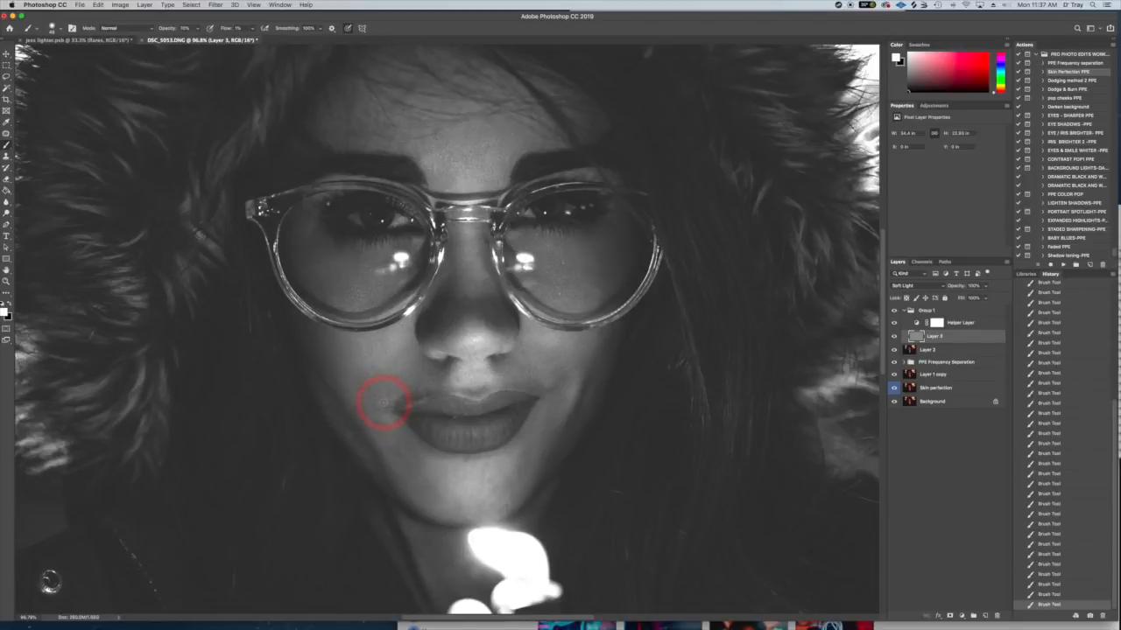
pyautogui.moveTo(377, 396)
pyautogui.mouseDown()
pyautogui.moveTo(366, 377)
pyautogui.moveTo(390, 410)
pyautogui.mouseUp()
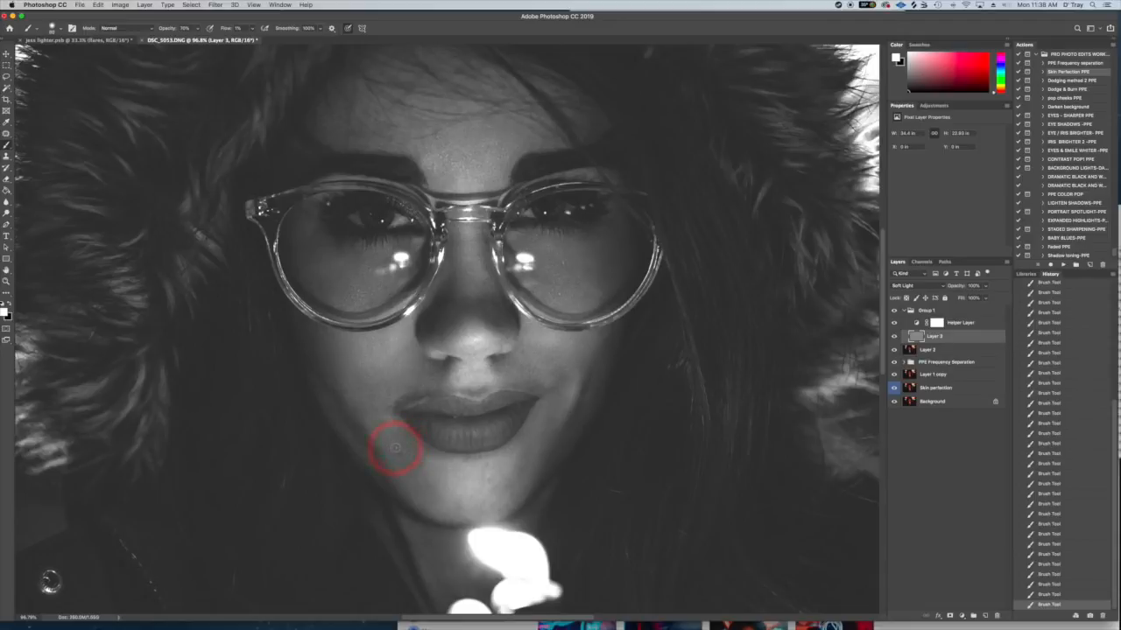
pyautogui.moveTo(408, 441)
pyautogui.mouseDown()
pyautogui.moveTo(436, 495)
pyautogui.moveTo(419, 492)
pyautogui.moveTo(433, 491)
pyautogui.moveTo(411, 449)
pyautogui.moveTo(526, 458)
pyautogui.moveTo(516, 476)
pyautogui.moveTo(521, 450)
pyautogui.mouseUp()
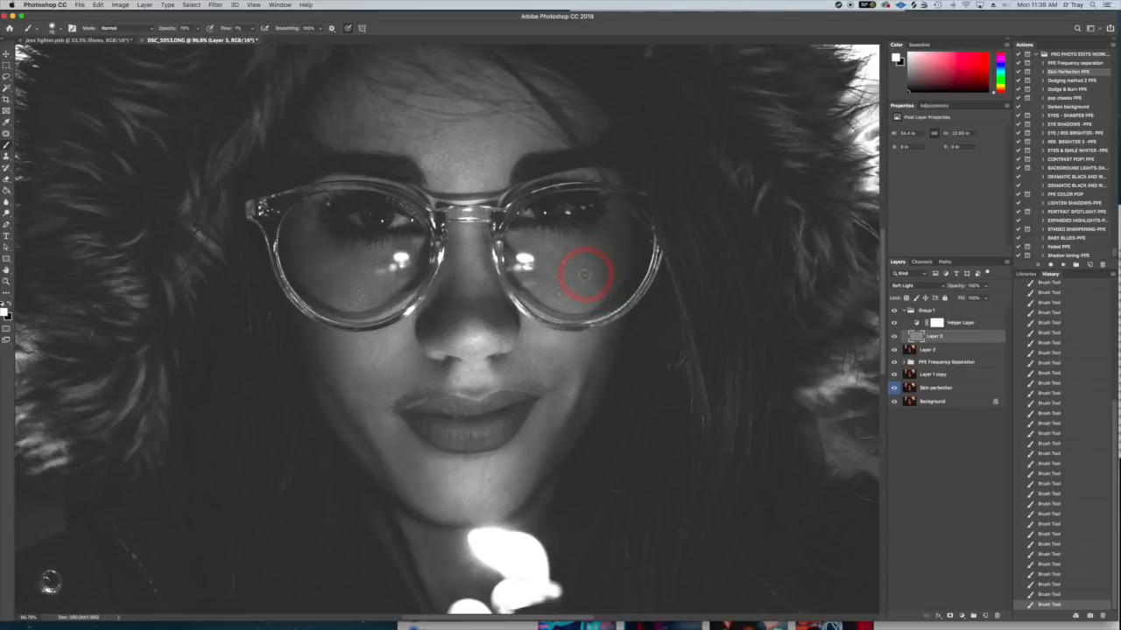
# - Compare the whole black-and-white helper view with Layer 3 hidden and shown
pyautogui.press('super+minus')
pyautogui.press('super+minus')
pyautogui.click(894, 337)
pyautogui.click(894, 337)
pyautogui.click(894, 337)
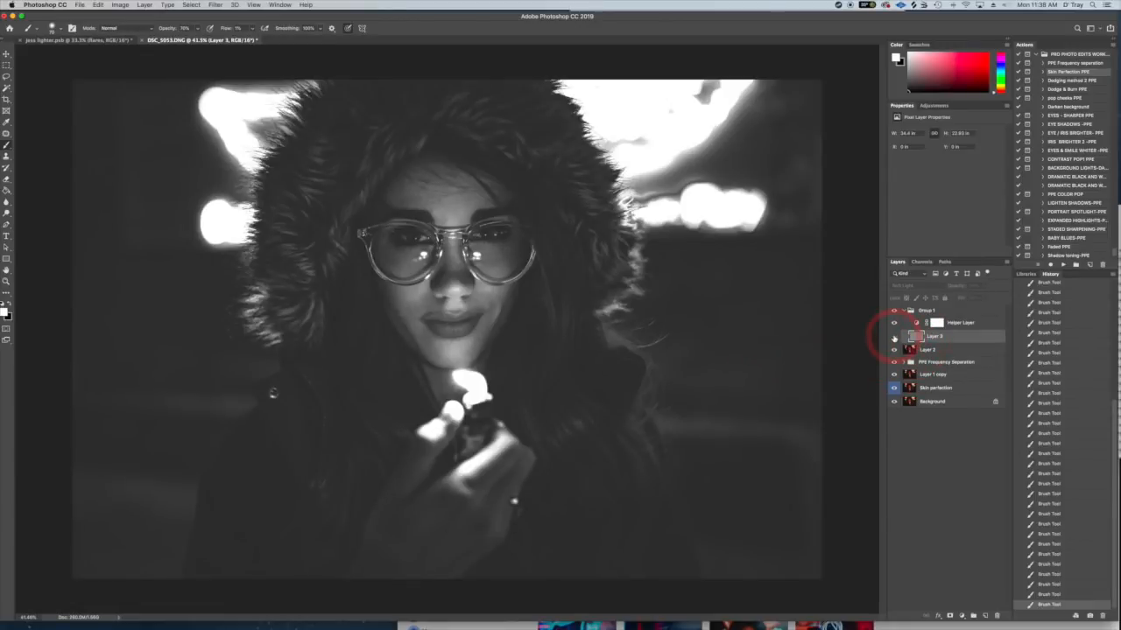
pyautogui.click(894, 337)
pyautogui.click(894, 337)
pyautogui.click(894, 337)
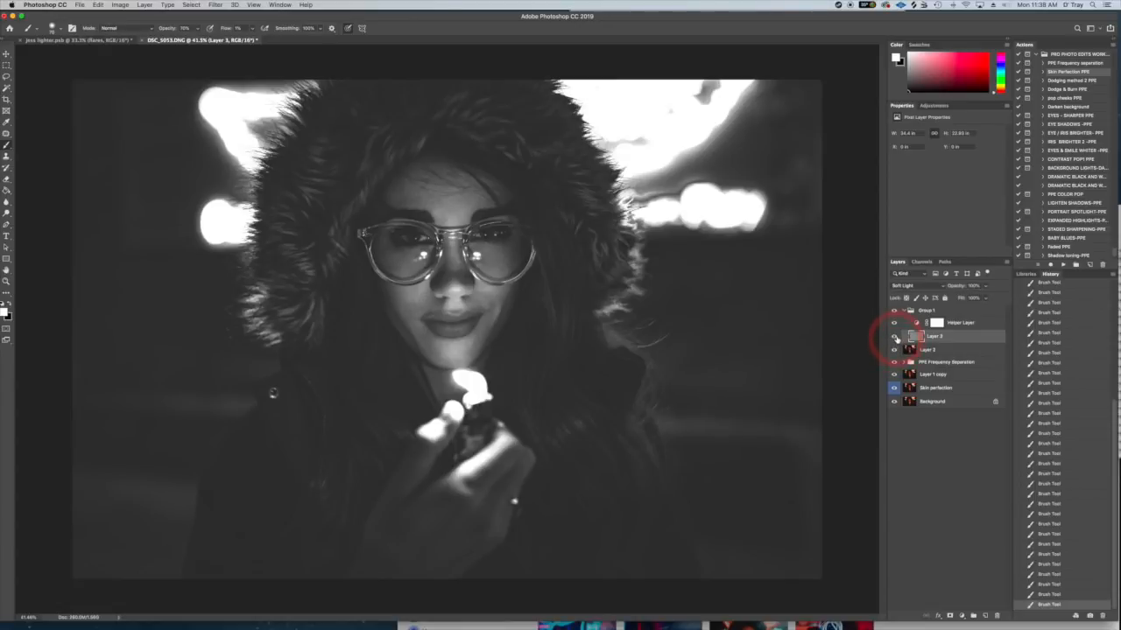
# - Hide the Helper Layer, compare the colour image with and without Layer 3, and show the Helper Layer again
pyautogui.click(894, 324)
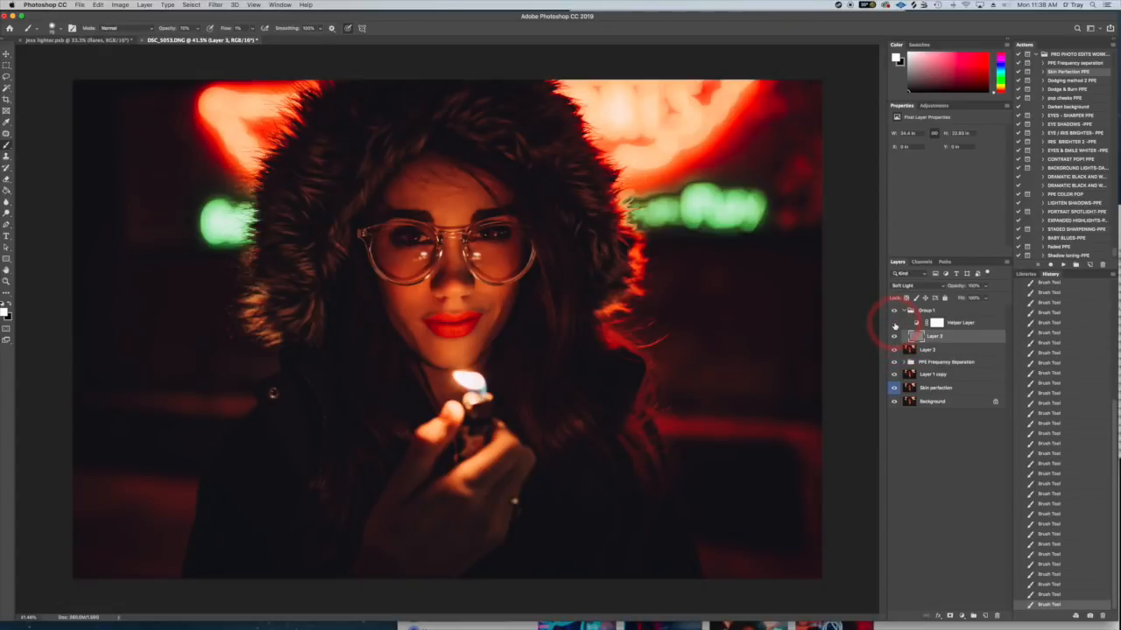
pyautogui.click(894, 338)
pyautogui.click(894, 338)
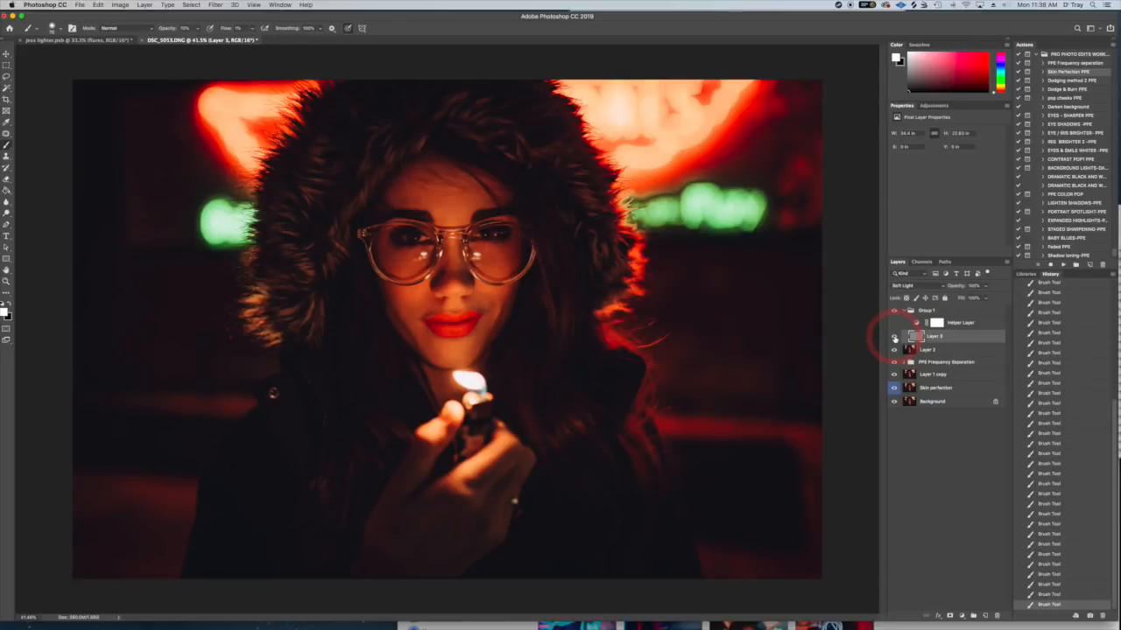
pyautogui.click(894, 338)
pyautogui.click(894, 338)
pyautogui.click(894, 338)
pyautogui.click(894, 338)
pyautogui.click(894, 322)
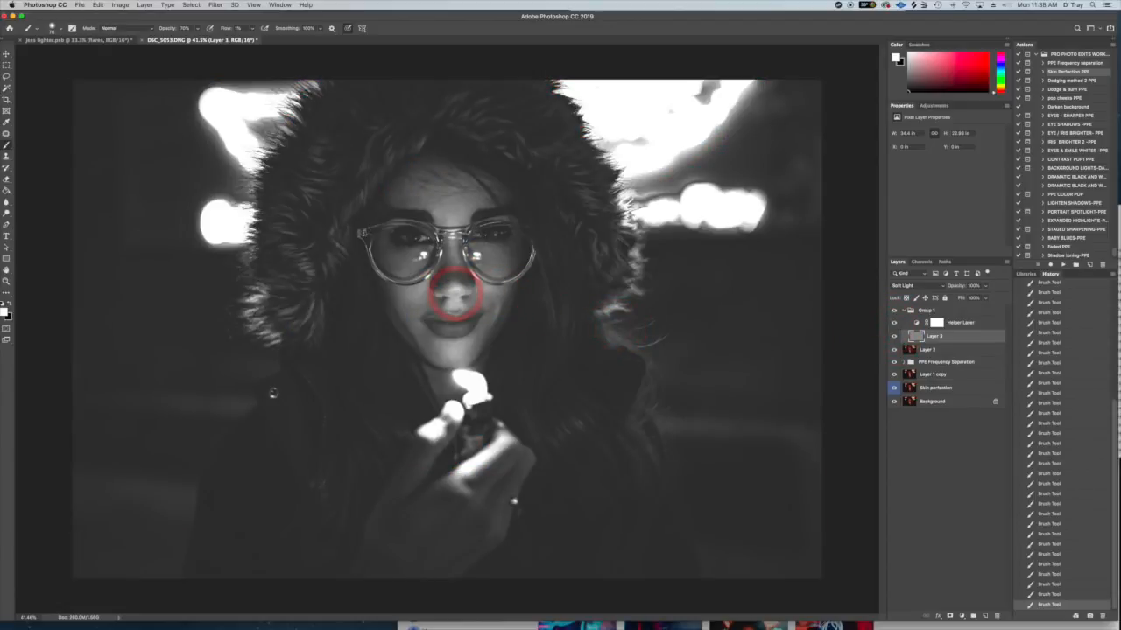
# - Lower the red value of the Helper Layer's Channel Mixer to -18%
pyautogui.scroll(3, 452, 291)
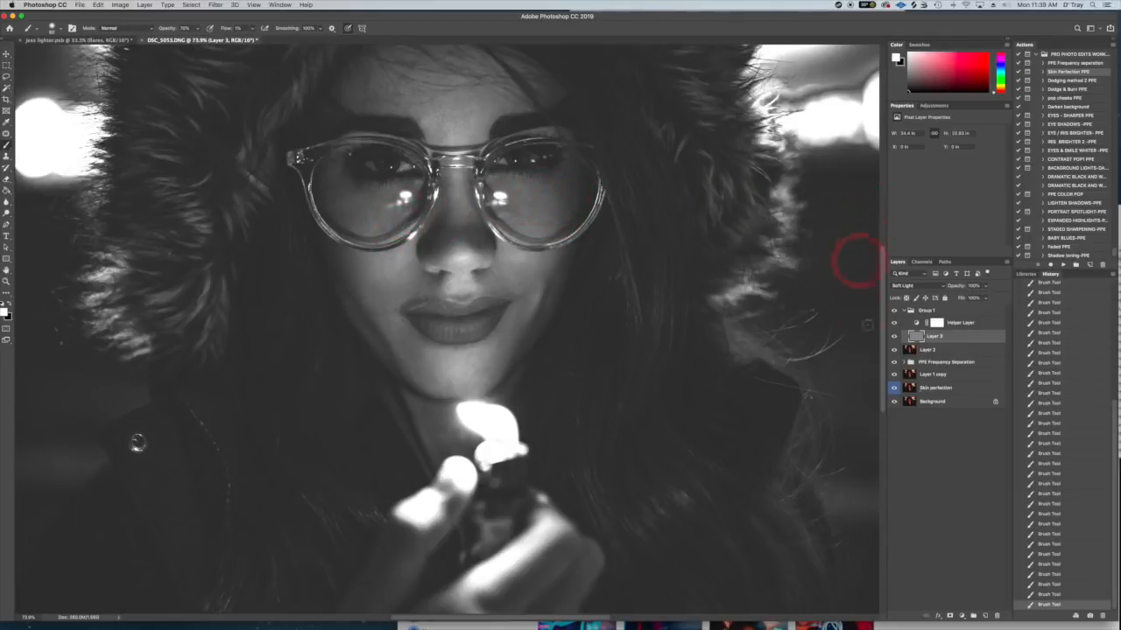
pyautogui.click(935, 323)
pyautogui.click(945, 177)
pyautogui.moveTo(944, 177); pyautogui.dragTo(941, 178)
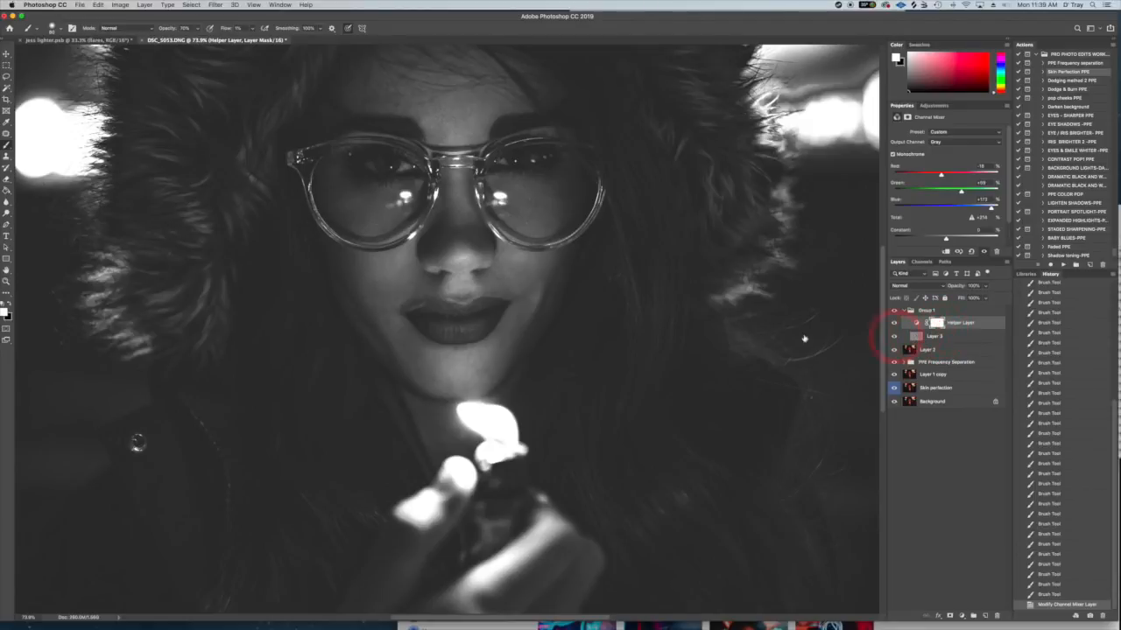
# - Select Layer 3 and paint white over the uneven areas of both cheeks, around the mouth and below the glasses
pyautogui.click(916, 336)
pyautogui.moveTo(548, 265)
pyautogui.mouseDown()
pyautogui.moveTo(512, 274)
pyautogui.moveTo(524, 275)
pyautogui.moveTo(495, 301)
pyautogui.mouseUp()
pyautogui.moveTo(509, 314)
pyautogui.mouseDown()
pyautogui.moveTo(517, 326)
pyautogui.moveTo(507, 318)
pyautogui.moveTo(488, 370)
pyautogui.moveTo(400, 341)
pyautogui.moveTo(400, 329)
pyautogui.mouseUp()
pyautogui.moveTo(399, 330)
pyautogui.mouseDown()
pyautogui.moveTo(375, 289)
pyautogui.moveTo(415, 260)
pyautogui.moveTo(412, 289)
pyautogui.moveTo(427, 297)
pyautogui.moveTo(427, 278)
pyautogui.moveTo(387, 300)
pyautogui.moveTo(376, 290)
pyautogui.moveTo(392, 281)
pyautogui.moveTo(378, 223)
pyautogui.moveTo(407, 202)
pyautogui.moveTo(395, 218)
pyautogui.moveTo(342, 210)
pyautogui.moveTo(364, 216)
pyautogui.moveTo(366, 198)
pyautogui.moveTo(403, 202)
pyautogui.moveTo(389, 221)
pyautogui.moveTo(366, 204)
pyautogui.moveTo(369, 214)
pyautogui.moveTo(351, 220)
pyautogui.moveTo(333, 196)
pyautogui.mouseUp()
pyautogui.moveTo(470, 113)
pyautogui.mouseDown()
pyautogui.moveTo(446, 102)
pyautogui.moveTo(463, 102)
pyautogui.moveTo(439, 133)
pyautogui.moveTo(439, 119)
pyautogui.moveTo(458, 125)
pyautogui.moveTo(472, 107)
pyautogui.moveTo(467, 127)
pyautogui.moveTo(467, 110)
pyautogui.moveTo(457, 133)
pyautogui.moveTo(463, 96)
pyautogui.moveTo(462, 112)
pyautogui.moveTo(479, 104)
pyautogui.moveTo(439, 109)
pyautogui.moveTo(443, 136)
pyautogui.moveTo(483, 132)
pyautogui.moveTo(426, 108)
pyautogui.moveTo(417, 119)
pyautogui.moveTo(412, 101)
pyautogui.moveTo(449, 114)
pyautogui.moveTo(453, 217)
pyautogui.moveTo(397, 220)
pyautogui.moveTo(367, 206)
pyautogui.moveTo(380, 201)
pyautogui.moveTo(360, 220)
pyautogui.moveTo(342, 210)
pyautogui.moveTo(352, 223)
pyautogui.moveTo(358, 205)
pyautogui.moveTo(373, 204)
pyautogui.moveTo(405, 262)
pyautogui.mouseUp()
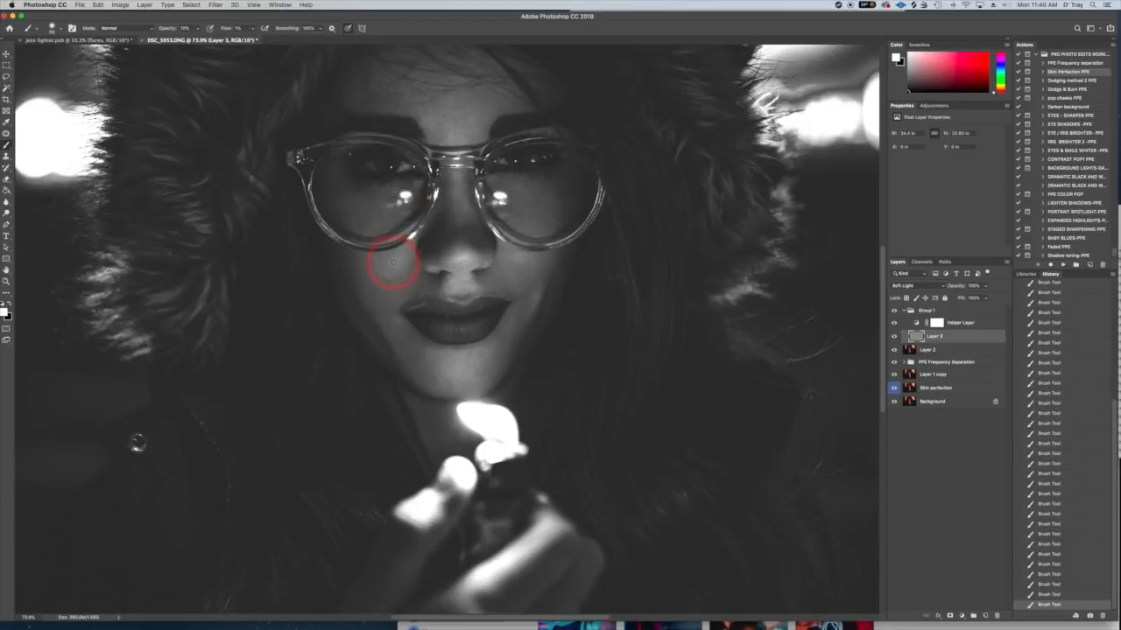
pyautogui.moveTo(406, 295); pyautogui.dragTo(391, 302)
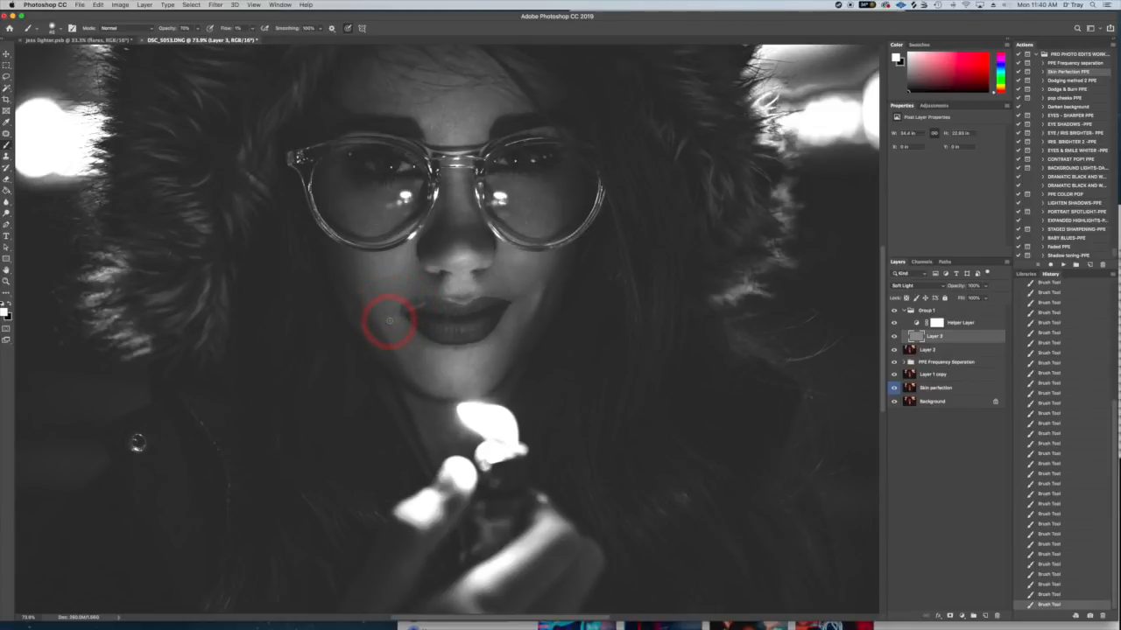
pyautogui.moveTo(403, 330)
pyautogui.mouseDown()
pyautogui.moveTo(423, 368)
pyautogui.moveTo(408, 358)
pyautogui.moveTo(436, 380)
pyautogui.moveTo(418, 376)
pyautogui.moveTo(408, 338)
pyautogui.moveTo(378, 324)
pyautogui.moveTo(385, 296)
pyautogui.mouseUp()
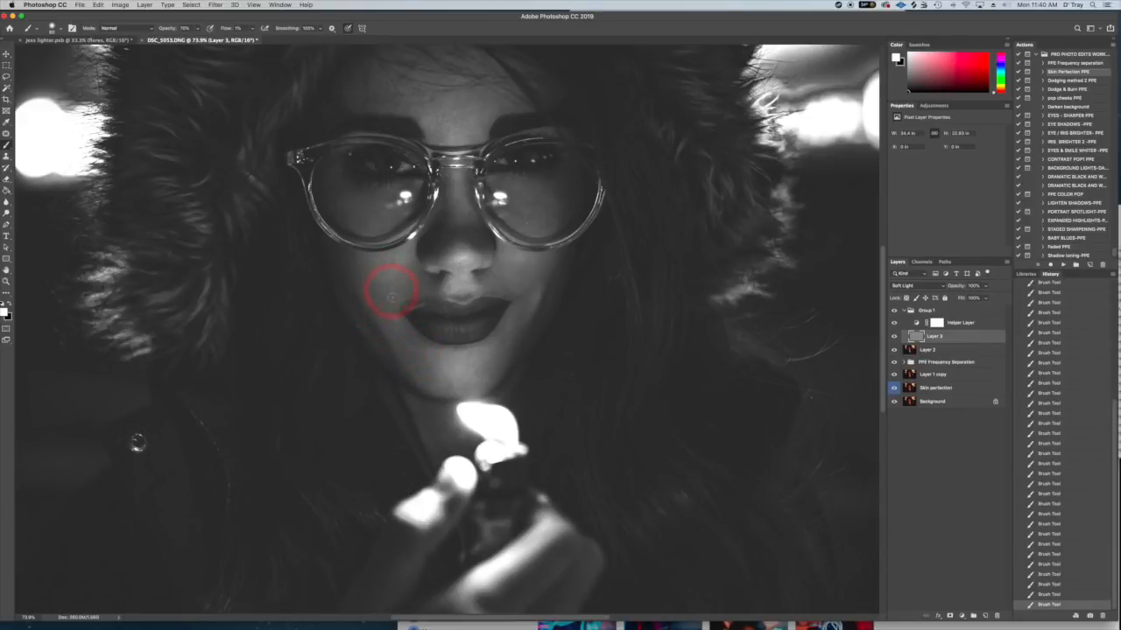
# - Enlarge the brush and paint white on Layer 3 over the chin, jaw and the hair at the image's right
pyautogui.press(']')
pyautogui.press(']')
pyautogui.moveTo(436, 383)
pyautogui.mouseDown()
pyautogui.moveTo(426, 354)
pyautogui.moveTo(400, 341)
pyautogui.moveTo(409, 332)
pyautogui.moveTo(375, 285)
pyautogui.moveTo(415, 260)
pyautogui.moveTo(418, 274)
pyautogui.moveTo(522, 274)
pyautogui.moveTo(508, 263)
pyautogui.moveTo(542, 260)
pyautogui.moveTo(535, 209)
pyautogui.moveTo(563, 214)
pyautogui.moveTo(532, 202)
pyautogui.moveTo(525, 218)
pyautogui.moveTo(531, 197)
pyautogui.moveTo(569, 203)
pyautogui.moveTo(564, 221)
pyautogui.moveTo(507, 208)
pyautogui.moveTo(529, 212)
pyautogui.moveTo(535, 195)
pyautogui.moveTo(561, 191)
pyautogui.moveTo(523, 191)
pyautogui.moveTo(484, 163)
pyautogui.moveTo(474, 123)
pyautogui.moveTo(485, 284)
pyautogui.moveTo(454, 302)
pyautogui.moveTo(478, 365)
pyautogui.moveTo(510, 327)
pyautogui.moveTo(496, 359)
pyautogui.moveTo(521, 302)
pyautogui.moveTo(418, 368)
pyautogui.moveTo(412, 337)
pyautogui.moveTo(366, 304)
pyautogui.moveTo(389, 265)
pyautogui.moveTo(466, 303)
pyautogui.moveTo(508, 265)
pyautogui.moveTo(526, 268)
pyautogui.moveTo(513, 289)
pyautogui.moveTo(467, 275)
pyautogui.moveTo(510, 296)
pyautogui.moveTo(464, 283)
pyautogui.moveTo(474, 289)
pyautogui.moveTo(468, 370)
pyautogui.moveTo(446, 380)
pyautogui.moveTo(427, 378)
pyautogui.moveTo(500, 325)
pyautogui.moveTo(613, 311)
pyautogui.mouseUp()
pyautogui.moveTo(808, 359); pyautogui.dragTo(730, 344)
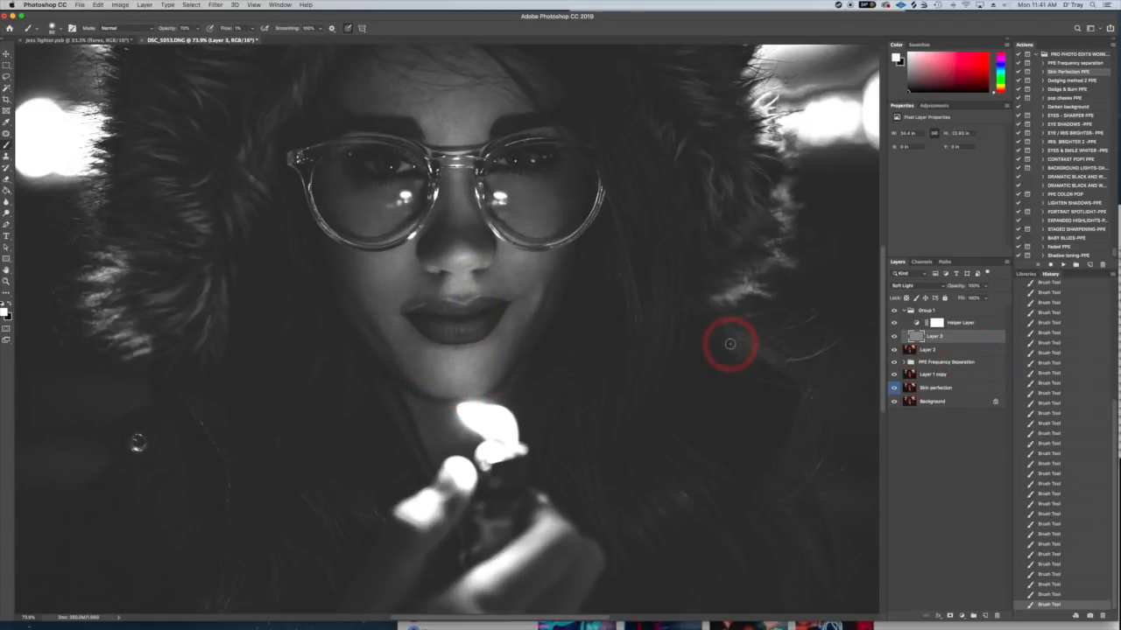
pyautogui.scroll(-5, 729, 344)
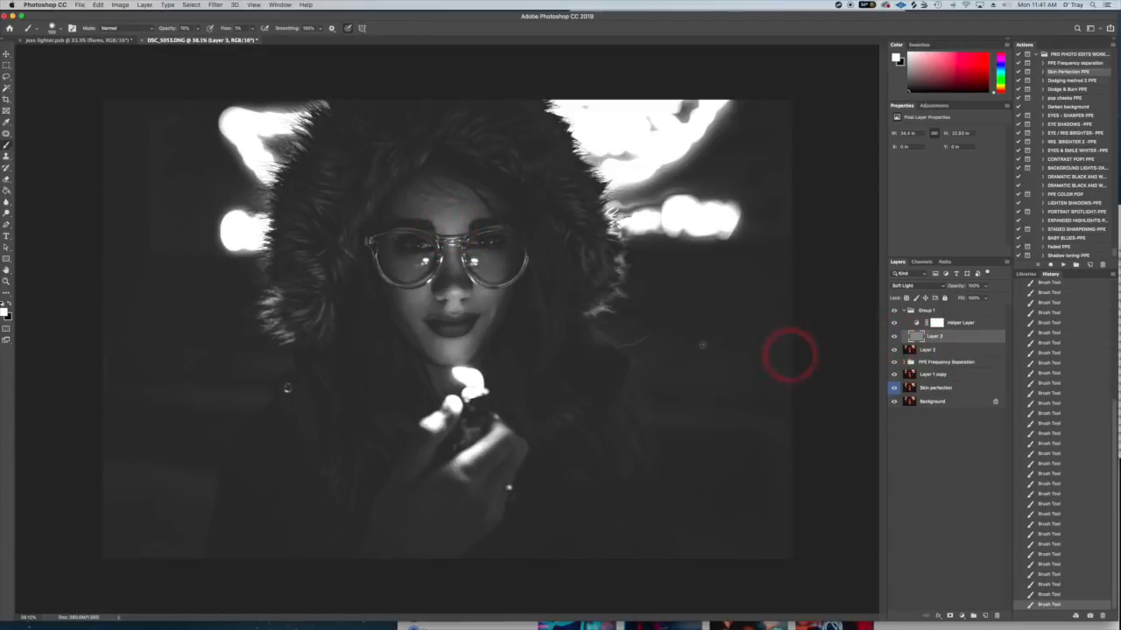
# - Compare the black-and-white image with and without the dodging on Layer 3
pyautogui.click(895, 337)
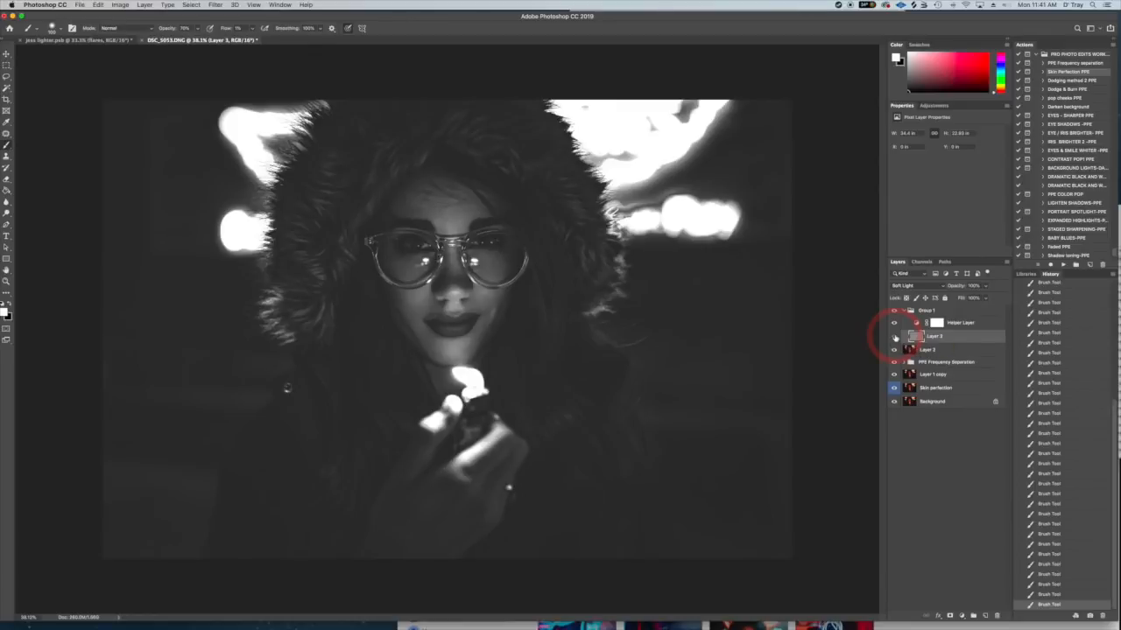
pyautogui.click(894, 337)
pyautogui.click(894, 337)
pyautogui.click(894, 338)
pyautogui.click(894, 337)
pyautogui.click(894, 337)
# - Hide the Helper Layer and compare the colour image with and without Layer 3
pyautogui.click(894, 322)
pyautogui.click(894, 337)
pyautogui.click(894, 337)
pyautogui.click(894, 337)
pyautogui.click(894, 337)
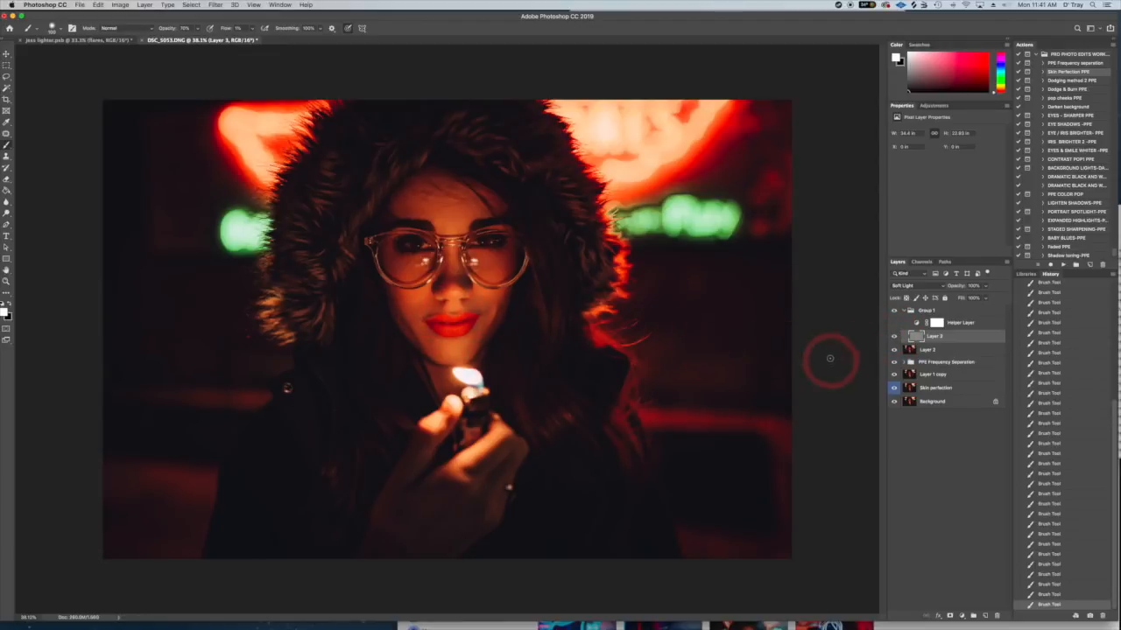
# - Add a new layer above the collapsed Group 1 and sample the orange skin tone above the lips as the foreground colour
pyautogui.click(906, 311)
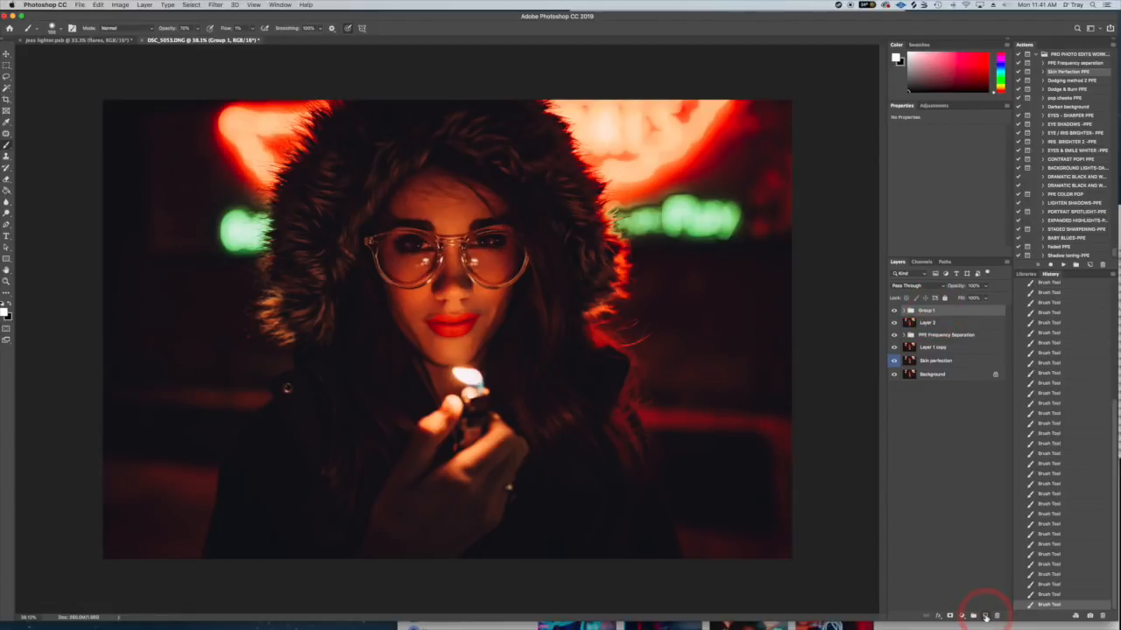
pyautogui.click(985, 617)
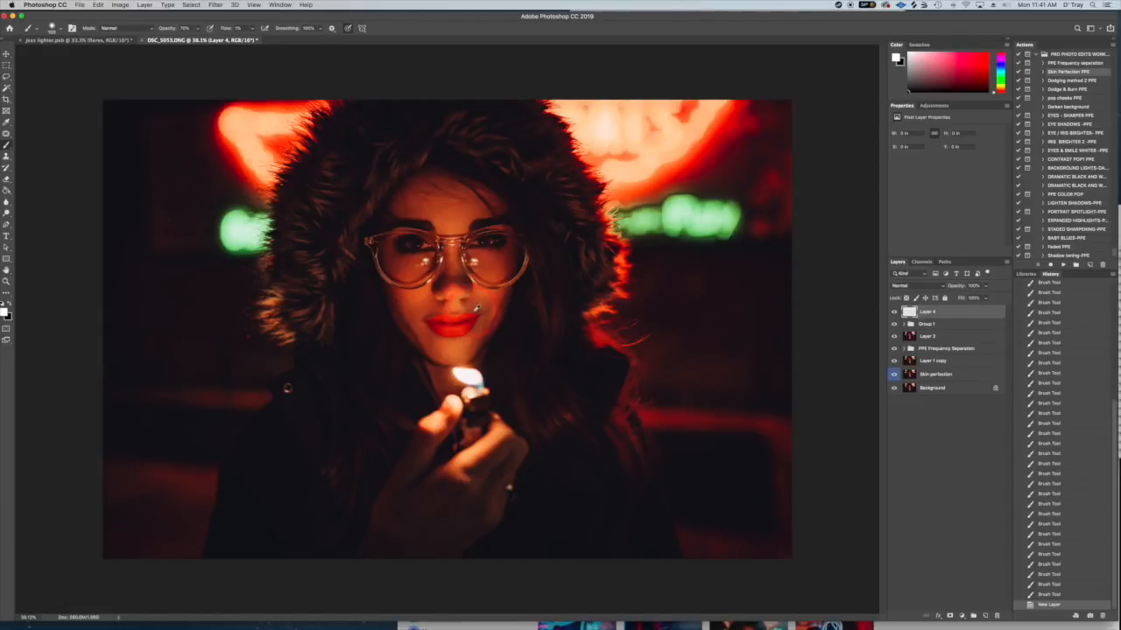
pyautogui.keyDown('alt'); pyautogui.click(468, 306); pyautogui.keyUp('alt')
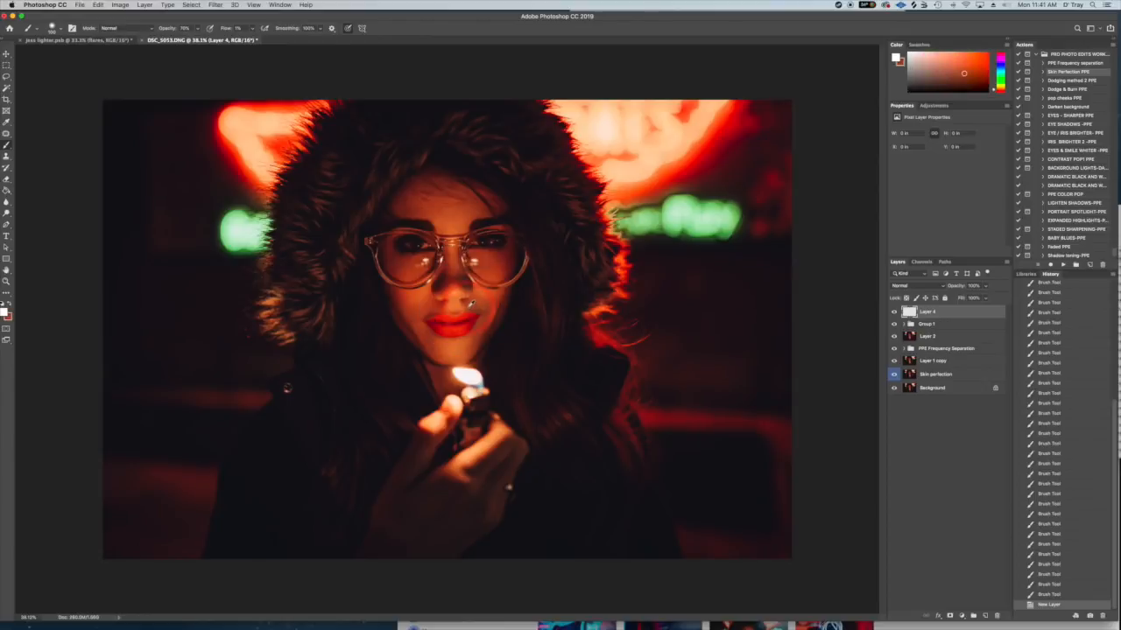
pyautogui.click(10, 306)
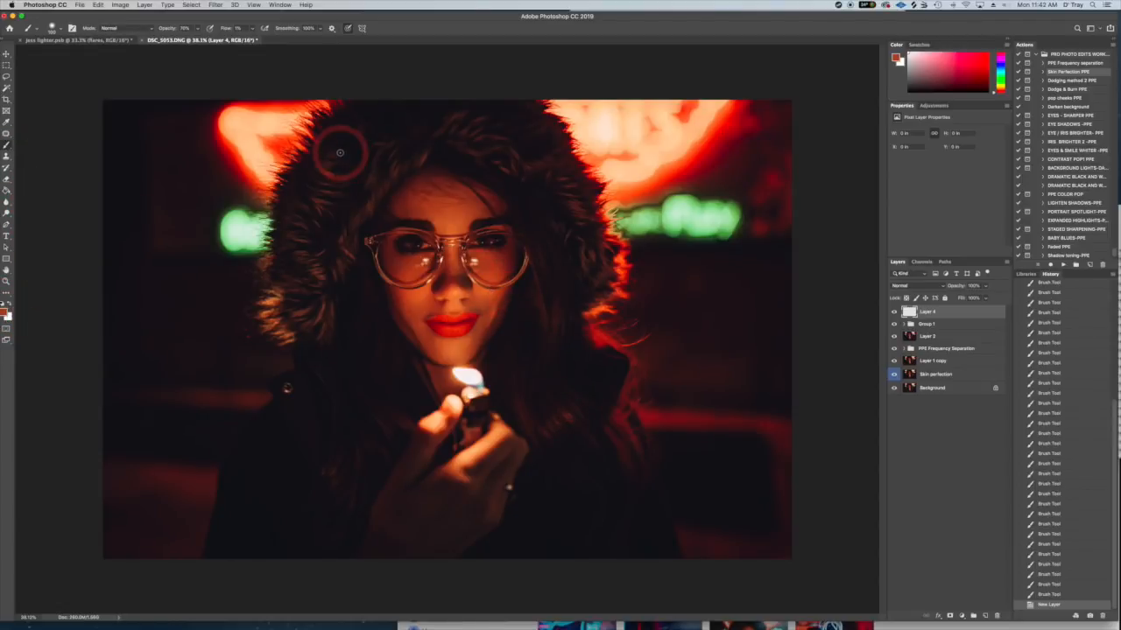
# - Paint the sampled skin tone on Layer 4 over the dark patches above the upper lip, with the brush at 15% opacity and 10% flow
pyautogui.moveTo(174, 28); pyautogui.dragTo(183, 28)
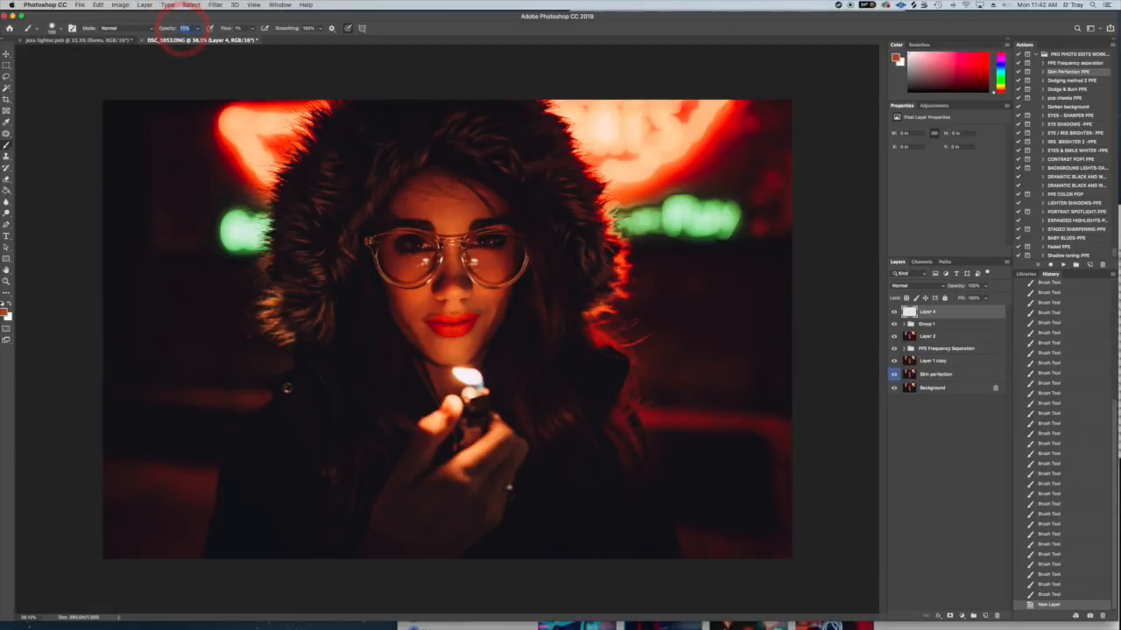
pyautogui.write('10')
pyautogui.click(239, 28)
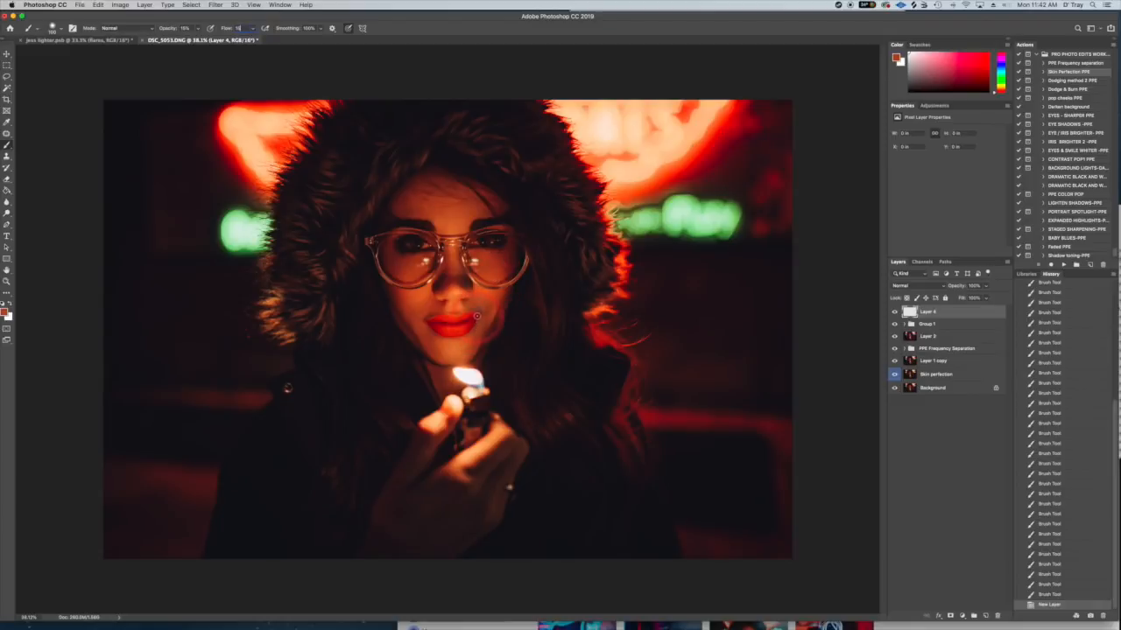
pyautogui.scroll(5, 477, 316)
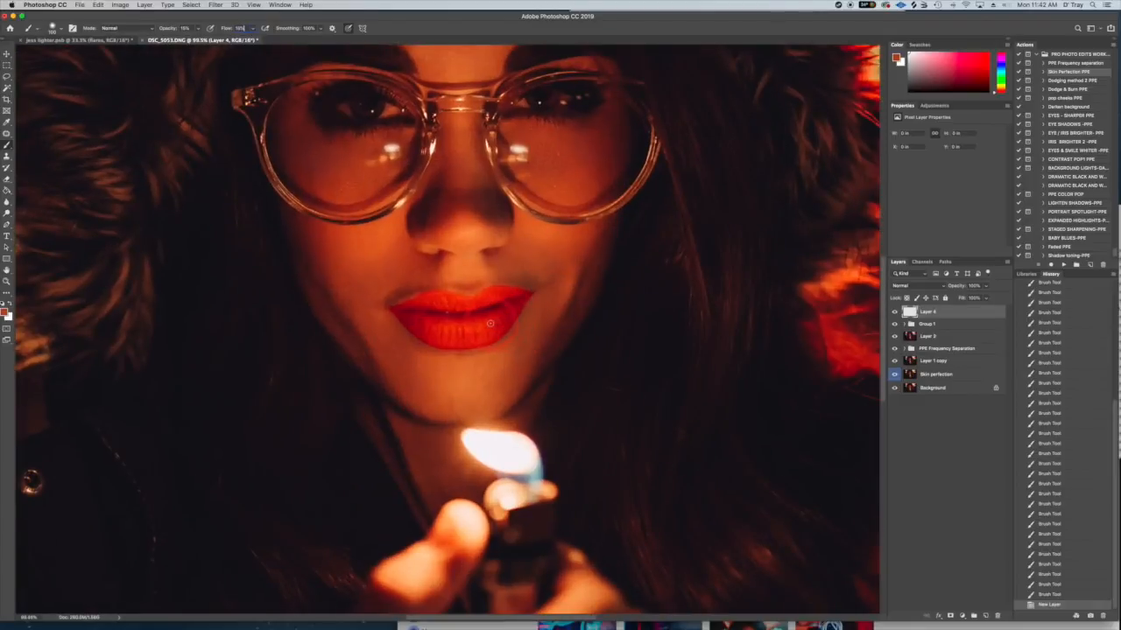
pyautogui.scroll(3, 490, 323)
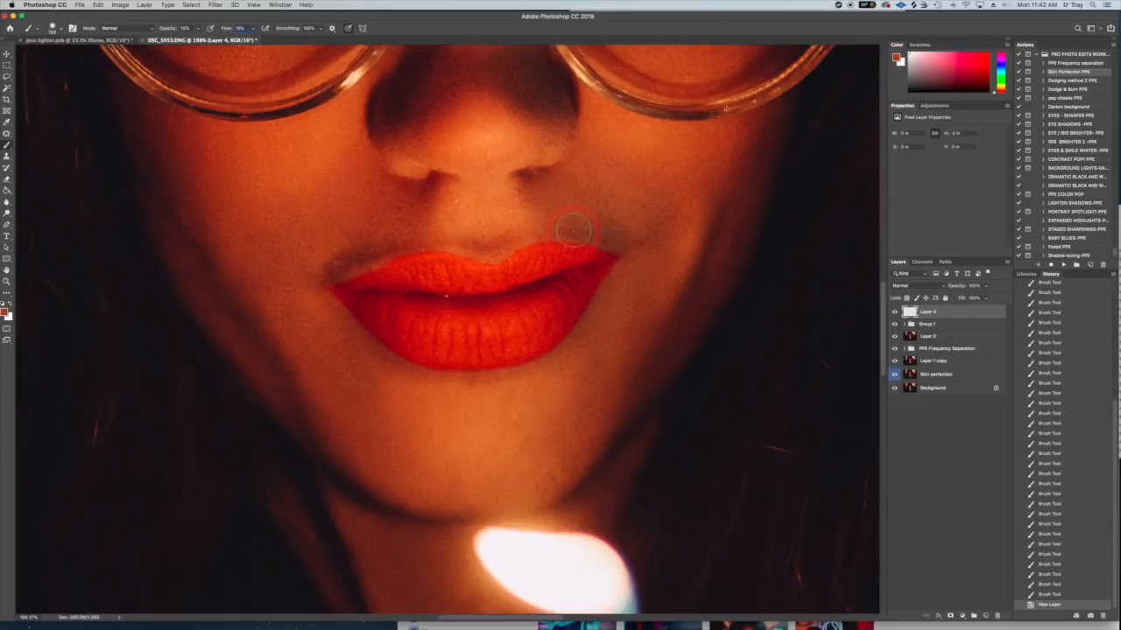
pyautogui.click(586, 234)
pyautogui.moveTo(586, 233)
pyautogui.mouseDown()
pyautogui.moveTo(618, 236)
pyautogui.moveTo(543, 224)
pyautogui.moveTo(618, 238)
pyautogui.mouseUp()
pyautogui.moveTo(394, 257)
pyautogui.mouseDown()
pyautogui.moveTo(327, 279)
pyautogui.moveTo(347, 268)
pyautogui.moveTo(342, 259)
pyautogui.moveTo(365, 260)
pyautogui.moveTo(327, 264)
pyautogui.moveTo(327, 279)
pyautogui.moveTo(324, 267)
pyautogui.moveTo(341, 272)
pyautogui.moveTo(359, 255)
pyautogui.moveTo(341, 254)
pyautogui.moveTo(383, 257)
pyautogui.moveTo(337, 257)
pyautogui.moveTo(325, 280)
pyautogui.moveTo(347, 280)
pyautogui.moveTo(334, 272)
pyautogui.moveTo(349, 269)
pyautogui.moveTo(331, 265)
pyautogui.moveTo(351, 253)
pyautogui.moveTo(369, 260)
pyautogui.moveTo(470, 239)
pyautogui.mouseUp()
pyautogui.moveTo(639, 240)
pyautogui.mouseDown()
pyautogui.moveTo(593, 234)
pyautogui.moveTo(600, 240)
pyautogui.moveTo(561, 232)
pyautogui.moveTo(619, 248)
pyautogui.moveTo(590, 226)
pyautogui.mouseUp()
pyautogui.press('super+0')
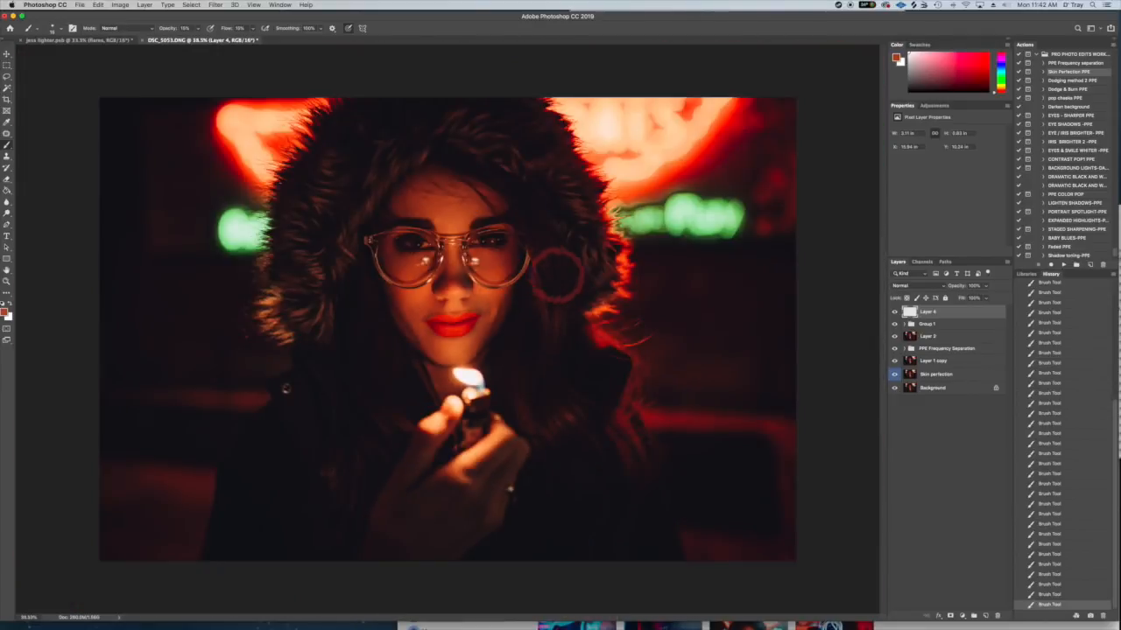
# - Compare the image with and without Layer 4 and check it against the finished jess lighter.psb
pyautogui.click(894, 312)
pyautogui.click(894, 313)
pyautogui.click(91, 41)
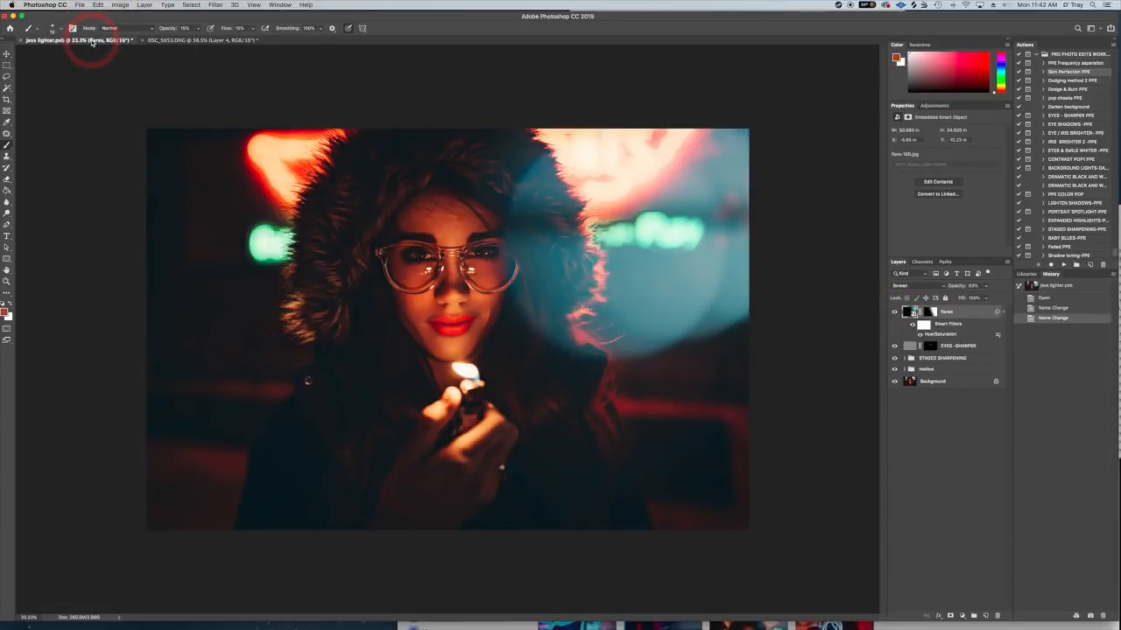
pyautogui.click(207, 41)
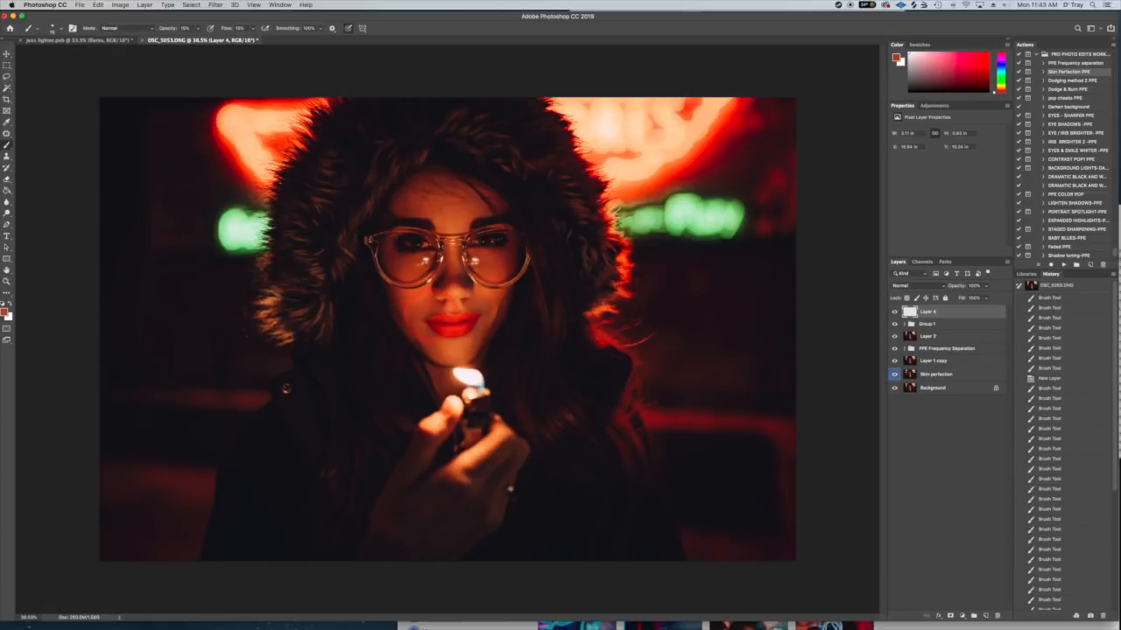
# - Paint more of the skin tone on Layer 4 beside the mouth and along the lower cheek at the image's left
pyautogui.moveTo(425, 321); pyautogui.dragTo(435, 318)
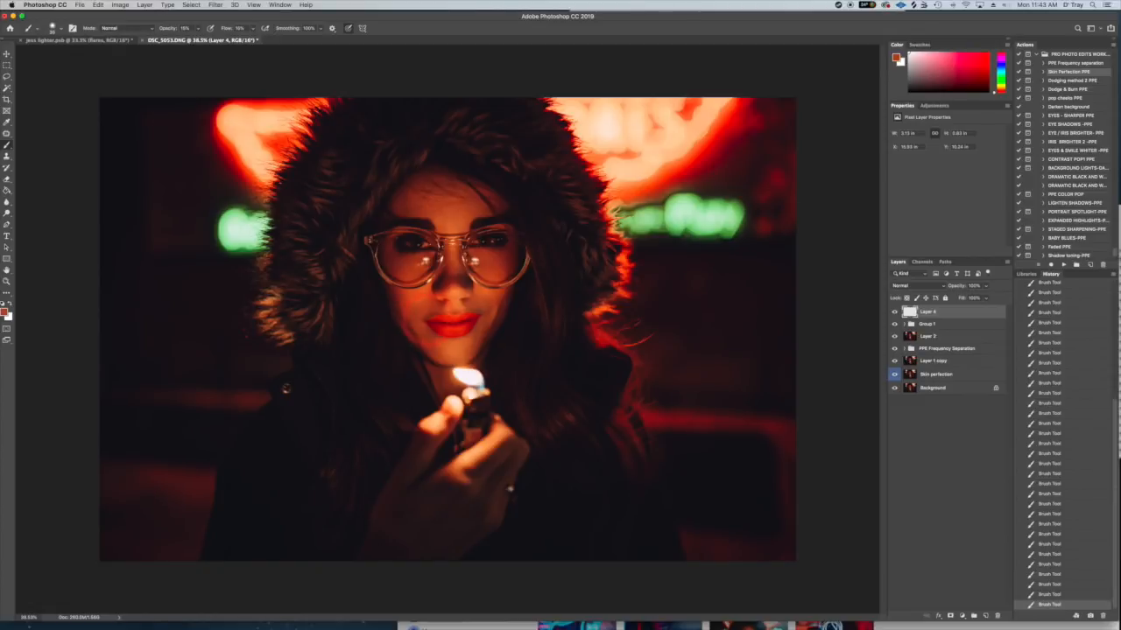
pyautogui.moveTo(410, 340); pyautogui.dragTo(403, 319)
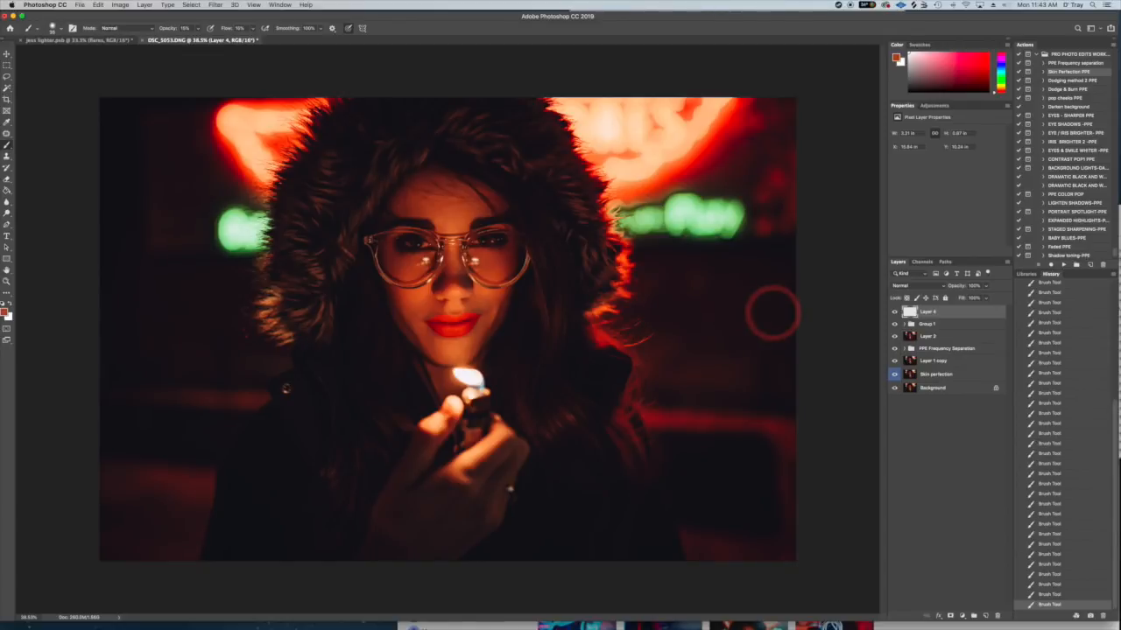
# - Review the extra skin-tone painting by switching Layer 4 off and on, and compare the portrait with jess lighter.psb
pyautogui.click(894, 312)
pyautogui.click(895, 313)
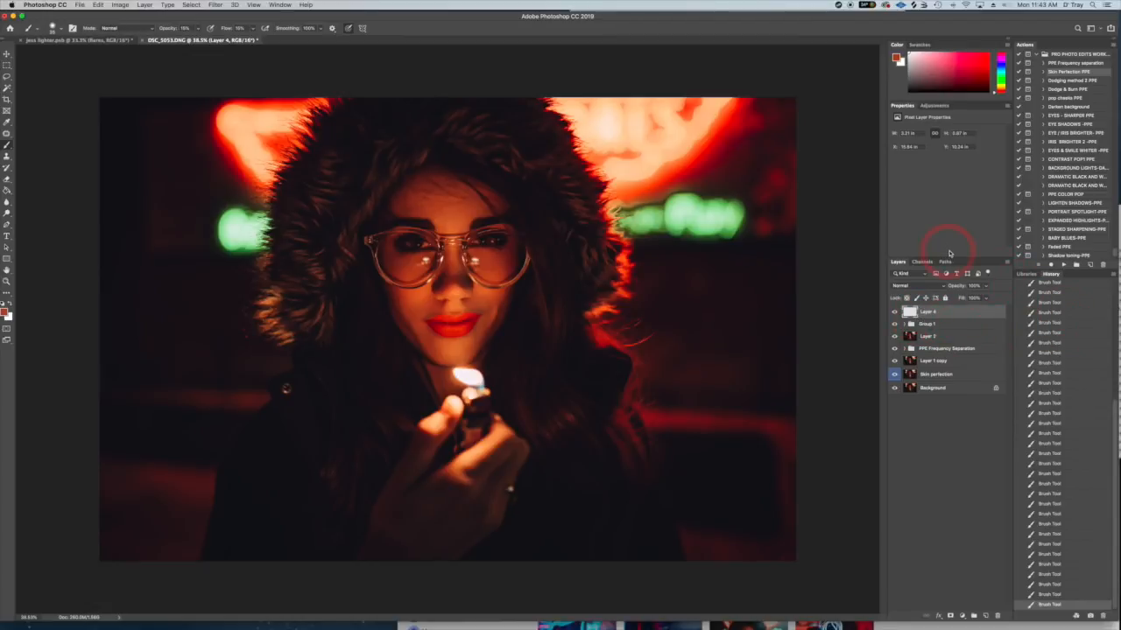
pyautogui.click(87, 41)
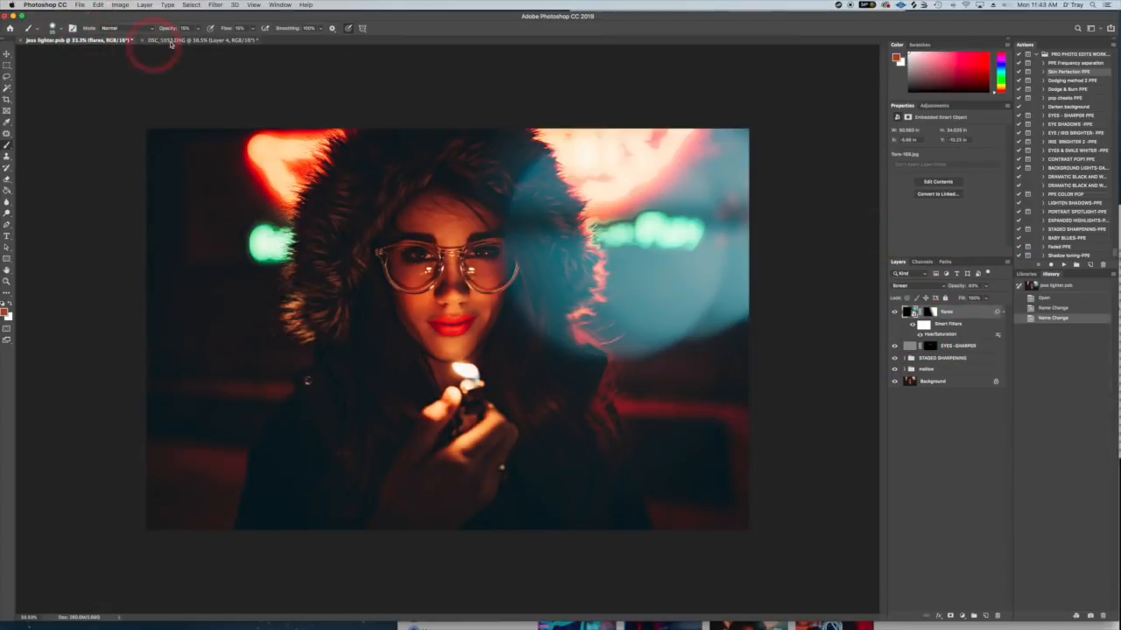
pyautogui.click(196, 41)
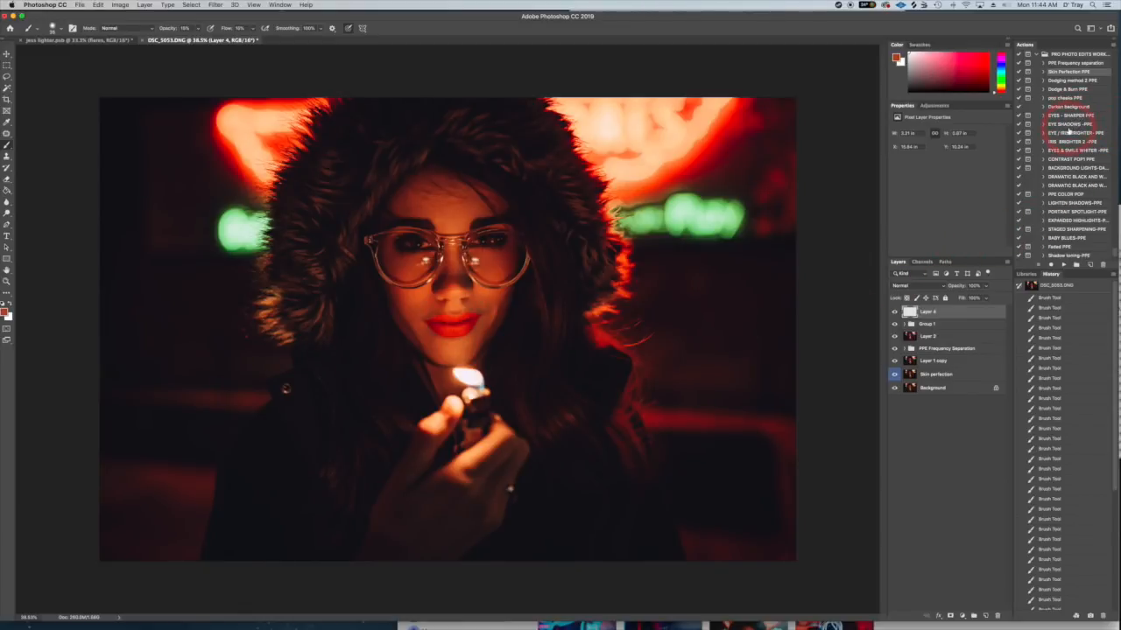
# - Run the EYES & SMILE WHITER -PPE action and continue past its instruction message
pyautogui.click(1063, 150)
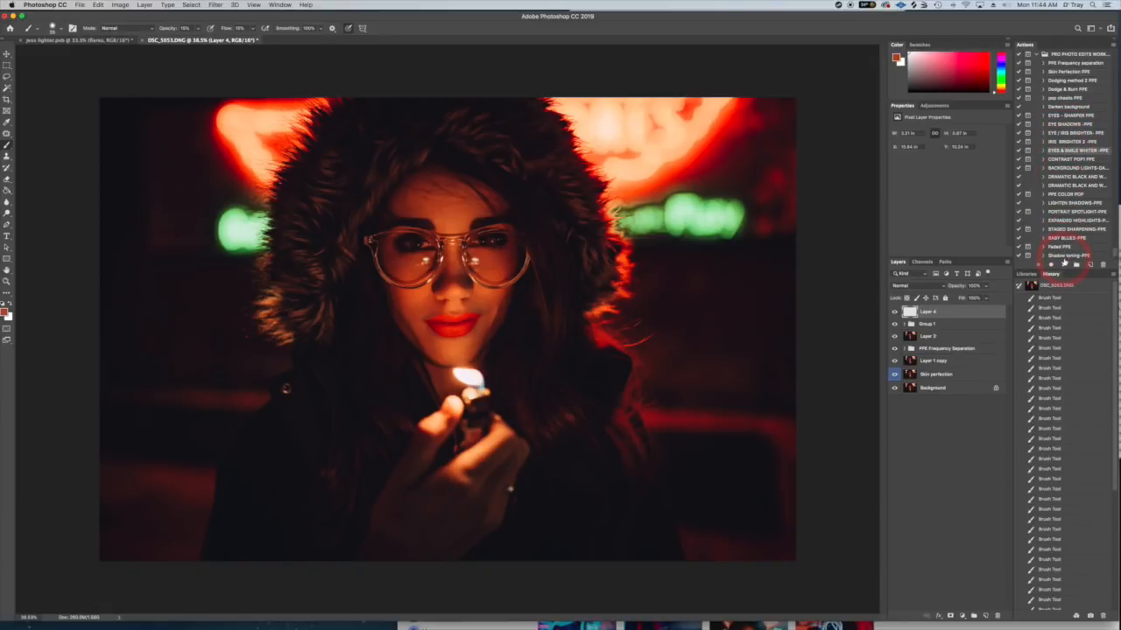
pyautogui.click(1063, 265)
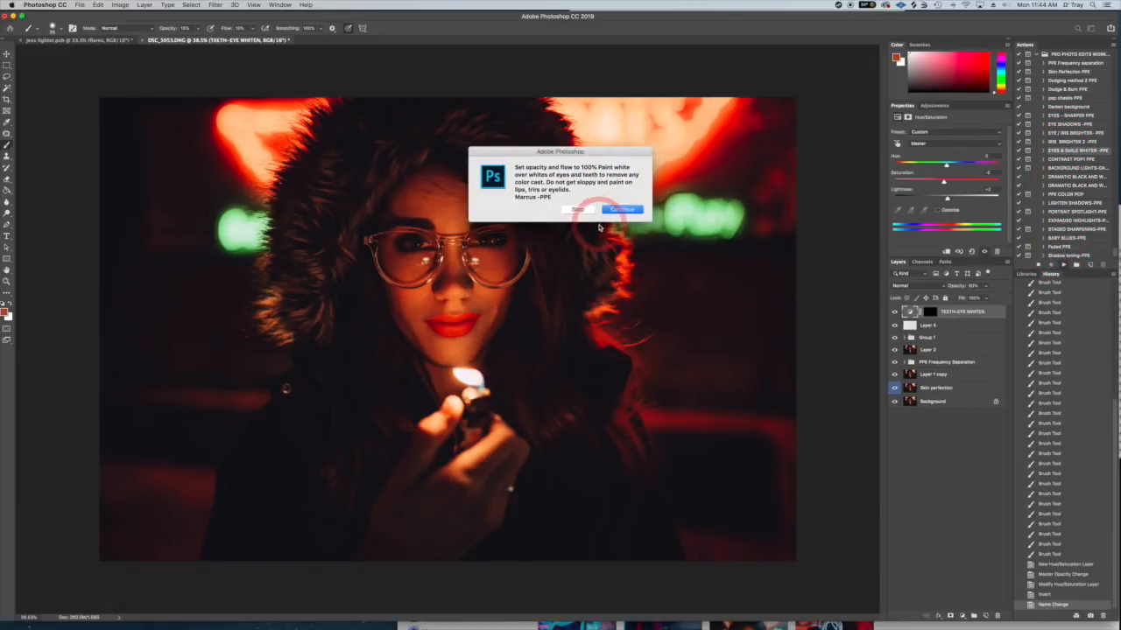
pyautogui.click(620, 210)
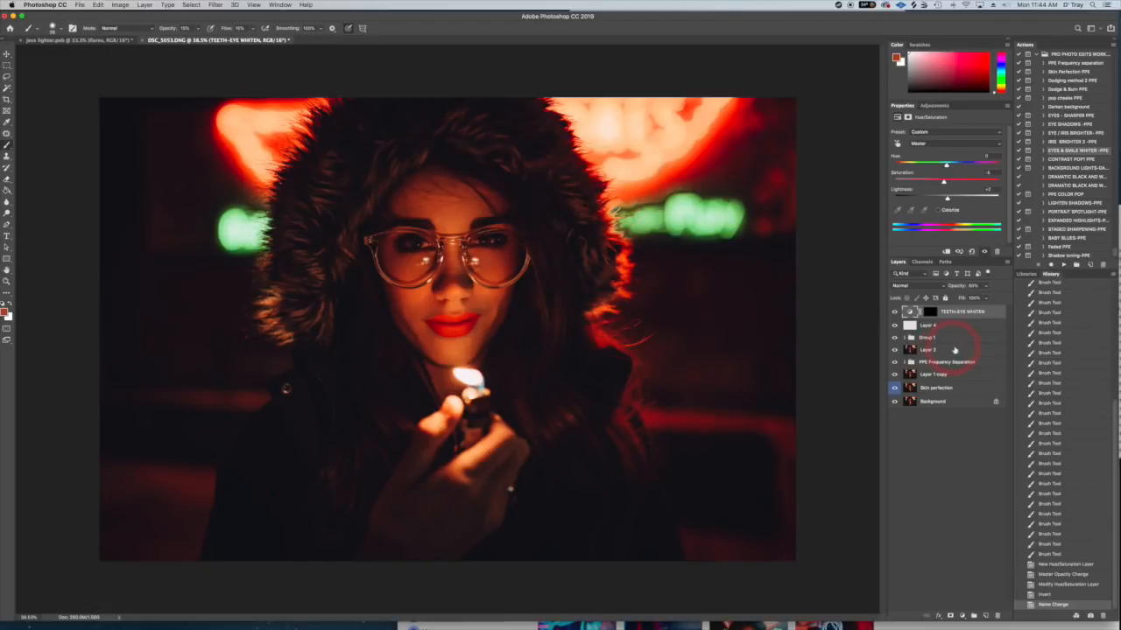
# - Paint white at 100% opacity and flow on the TEETH-EYE WHITEN mask over the white of the eye at the image's left
pyautogui.click(930, 313)
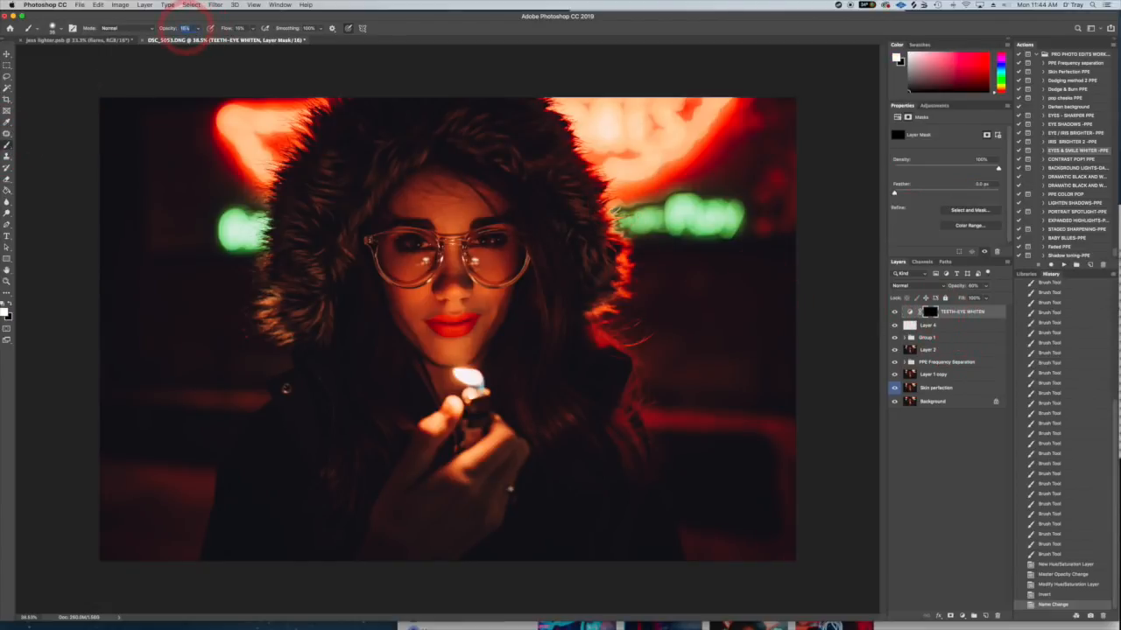
pyautogui.click(186, 28)
pyautogui.write('100')
pyautogui.doubleClick(243, 28)
pyautogui.write('100')
pyautogui.scroll(5, 444, 331)
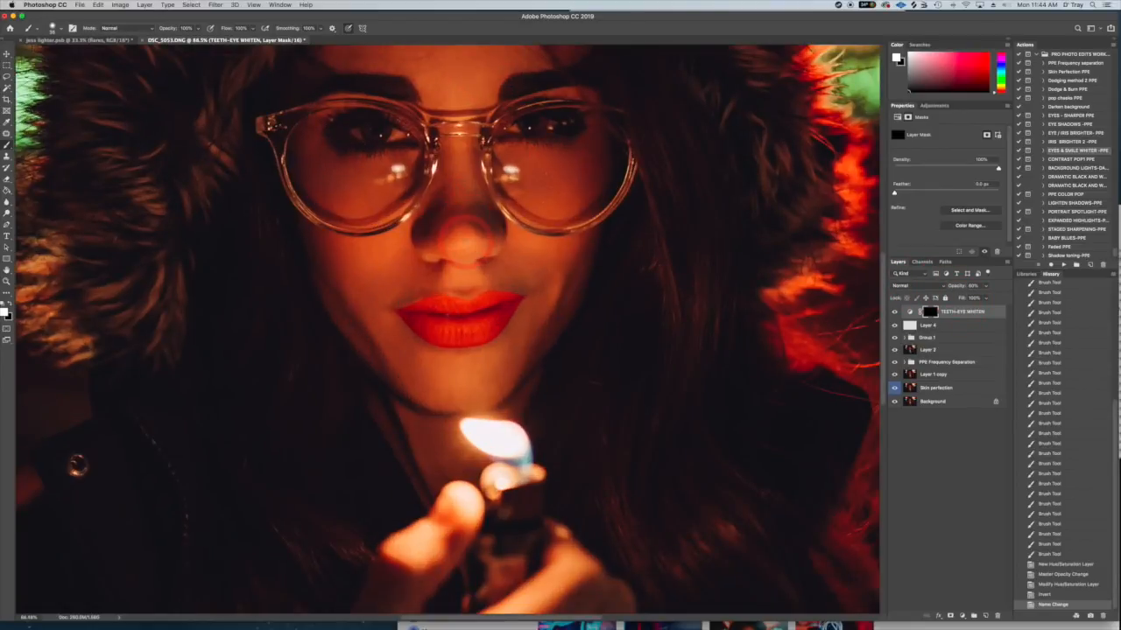
pyautogui.scroll(2, 468, 226)
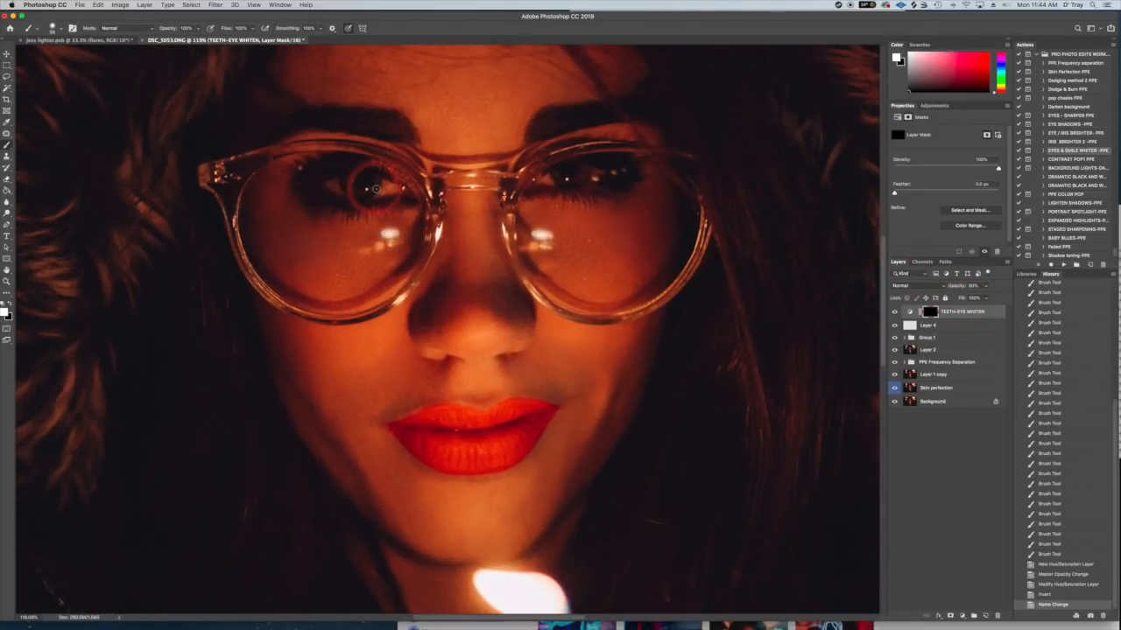
pyautogui.moveTo(384, 184)
pyautogui.mouseDown()
pyautogui.moveTo(377, 170)
pyautogui.moveTo(371, 197)
pyautogui.moveTo(375, 179)
pyautogui.moveTo(392, 195)
pyautogui.moveTo(368, 177)
pyautogui.moveTo(398, 192)
pyautogui.moveTo(384, 186)
pyautogui.mouseUp()
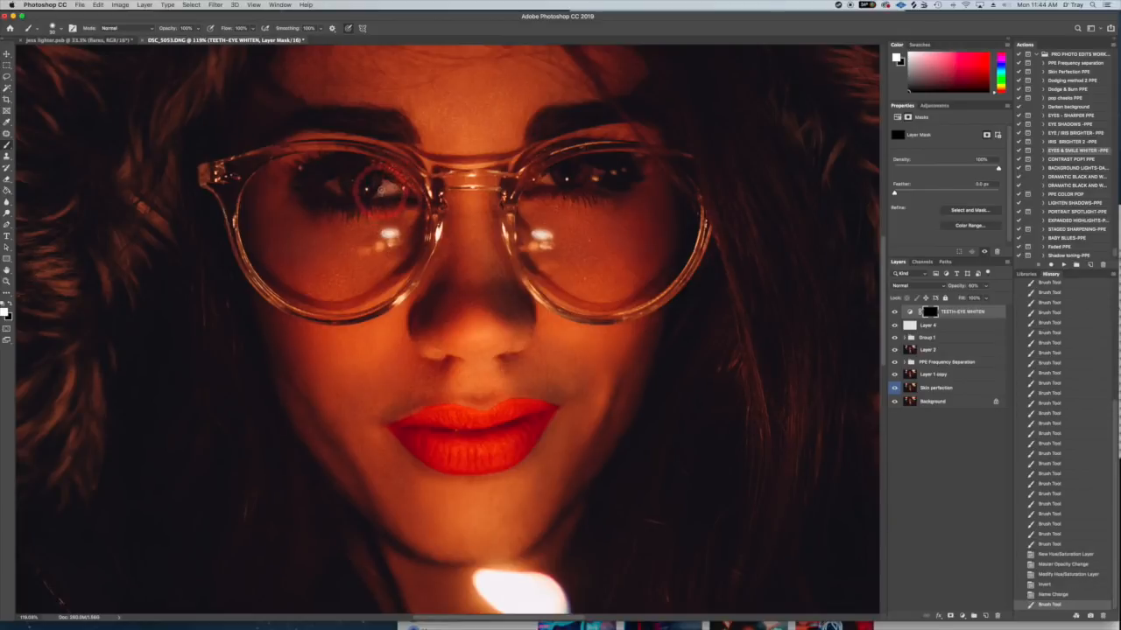
pyautogui.moveTo(355, 203); pyautogui.dragTo(341, 193)
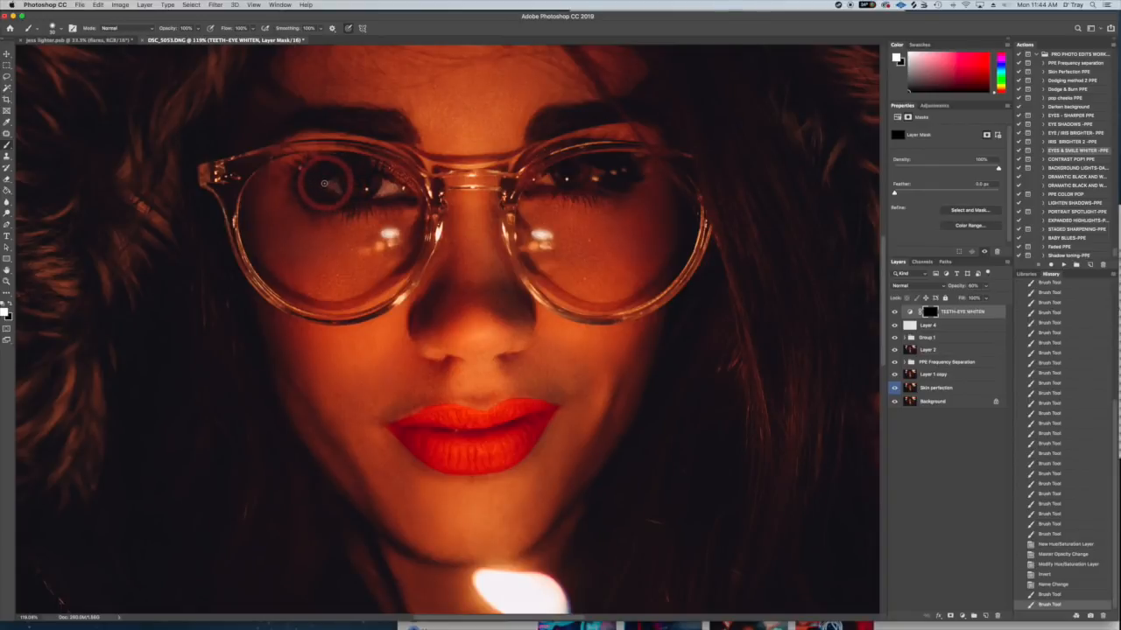
pyautogui.moveTo(335, 188); pyautogui.dragTo(330, 186)
# - Paint white on the TEETH-EYE WHITEN mask over the eye at the image's right and touch up the other eye
pyautogui.moveTo(571, 179)
pyautogui.mouseDown()
pyautogui.moveTo(611, 175)
pyautogui.moveTo(534, 183)
pyautogui.moveTo(593, 175)
pyautogui.mouseUp()
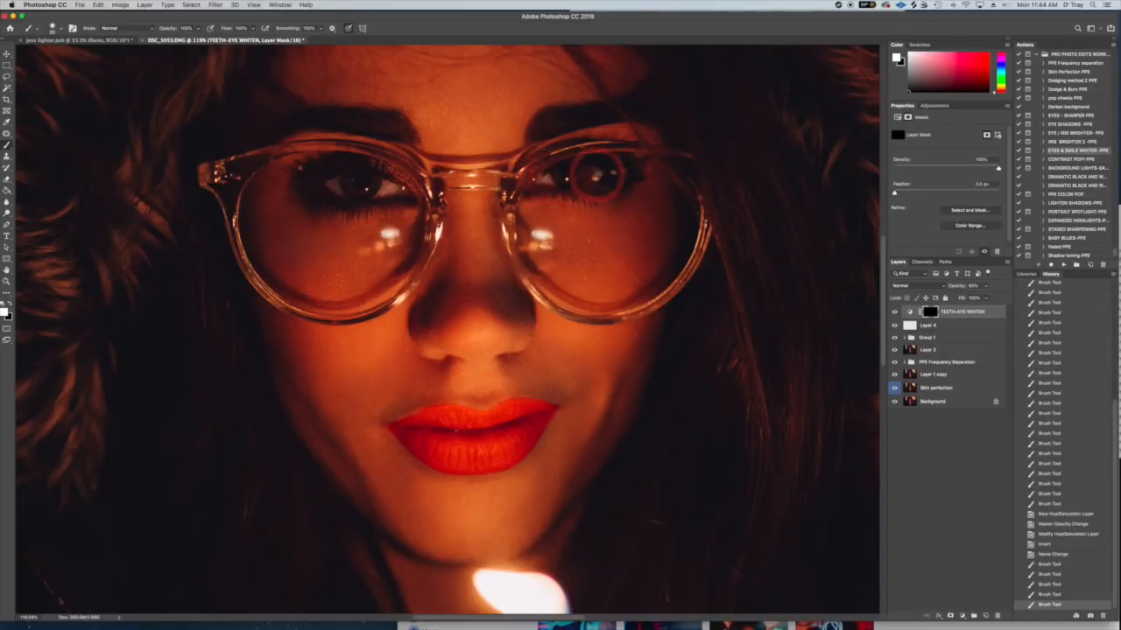
pyautogui.moveTo(601, 173); pyautogui.dragTo(598, 172)
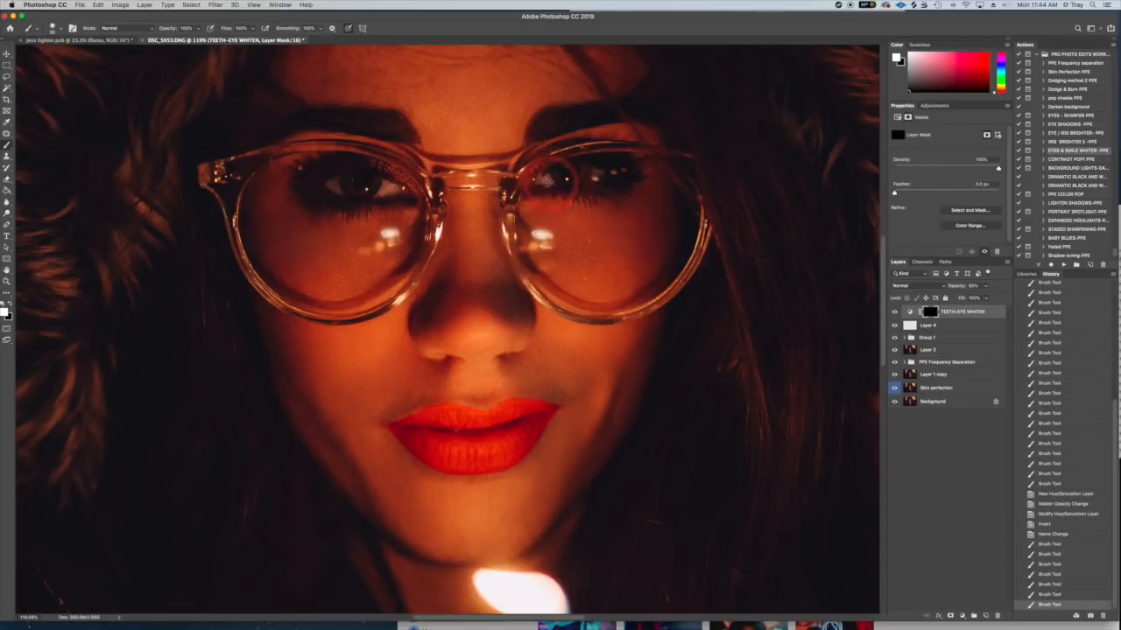
pyautogui.moveTo(591, 172); pyautogui.dragTo(593, 179)
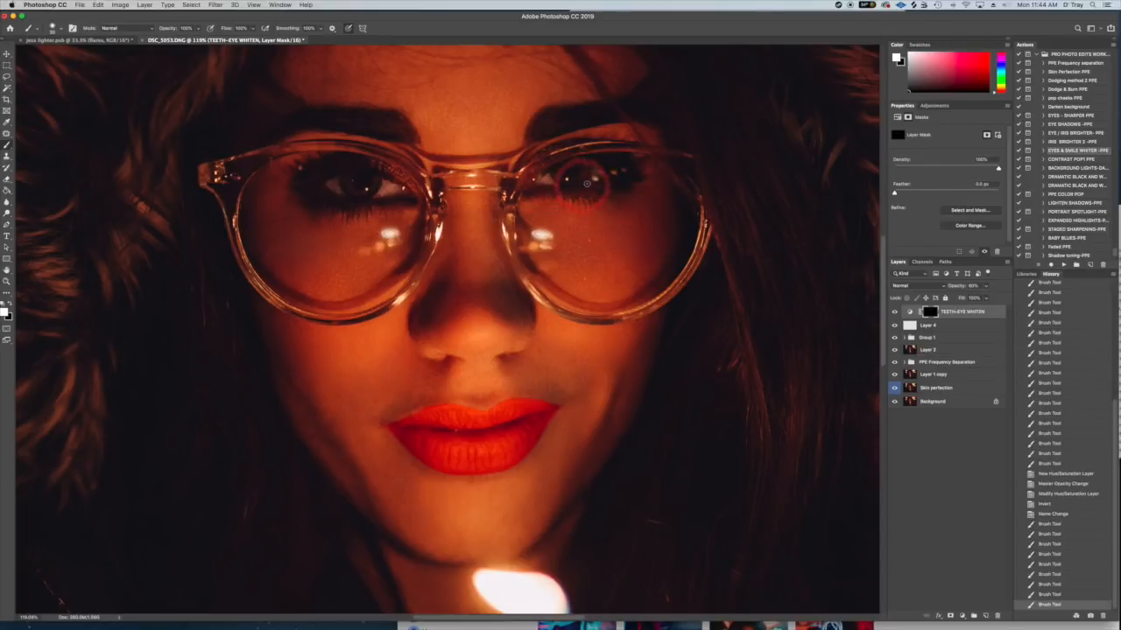
pyautogui.moveTo(381, 185)
pyautogui.mouseDown()
pyautogui.moveTo(335, 194)
pyautogui.moveTo(324, 185)
pyautogui.moveTo(384, 184)
pyautogui.mouseUp()
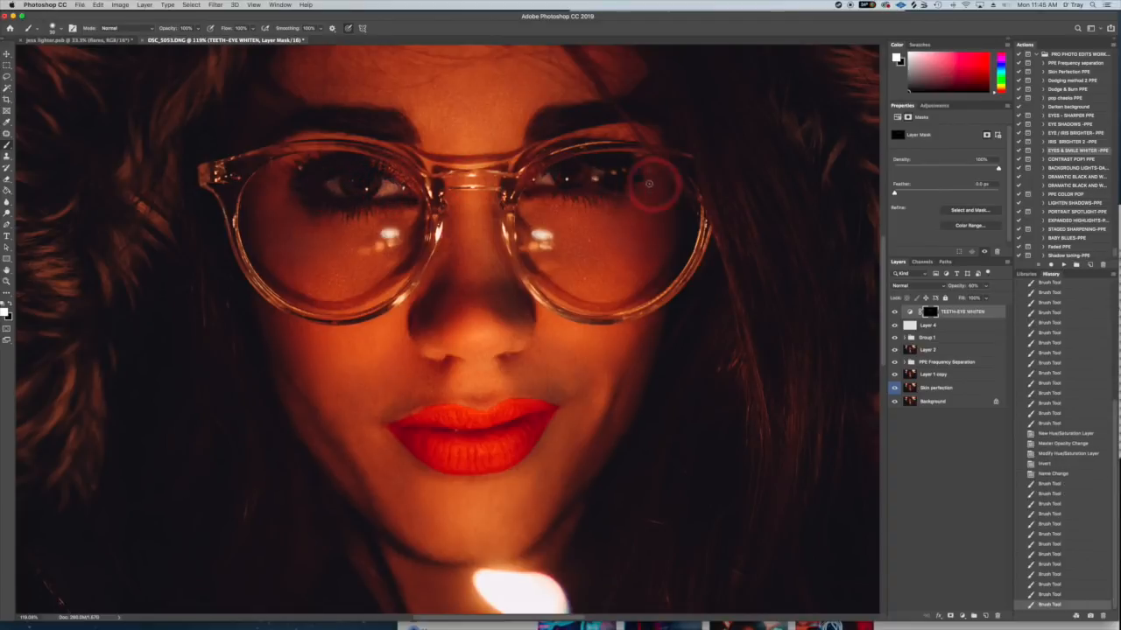
pyautogui.moveTo(600, 180)
pyautogui.mouseDown()
pyautogui.moveTo(553, 183)
pyautogui.moveTo(599, 169)
pyautogui.moveTo(547, 181)
pyautogui.mouseUp()
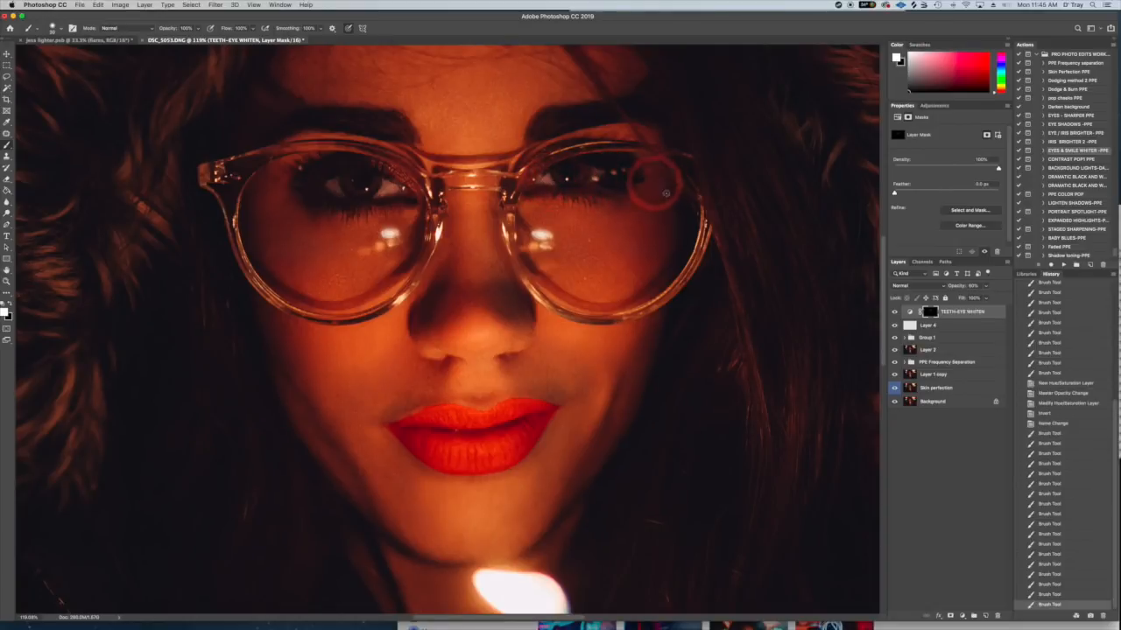
# - Check the whole image with and without the TEETH-EYE WHITEN layer and fine-tune that layer's opacity
pyautogui.press('super+minus')
pyautogui.press('super+minus')
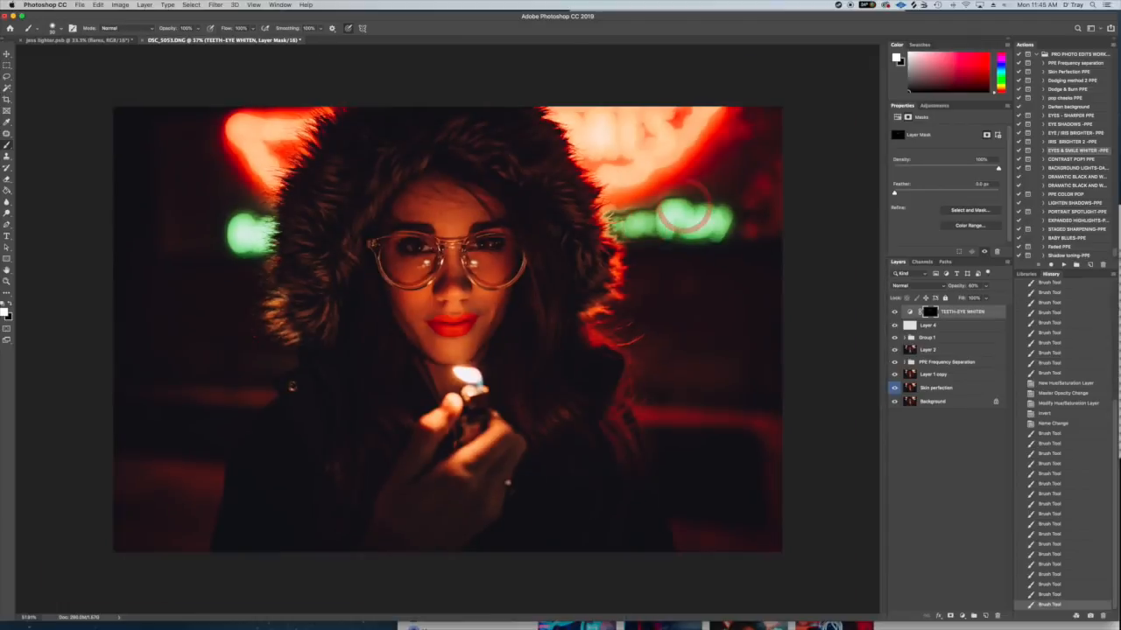
pyautogui.click(894, 313)
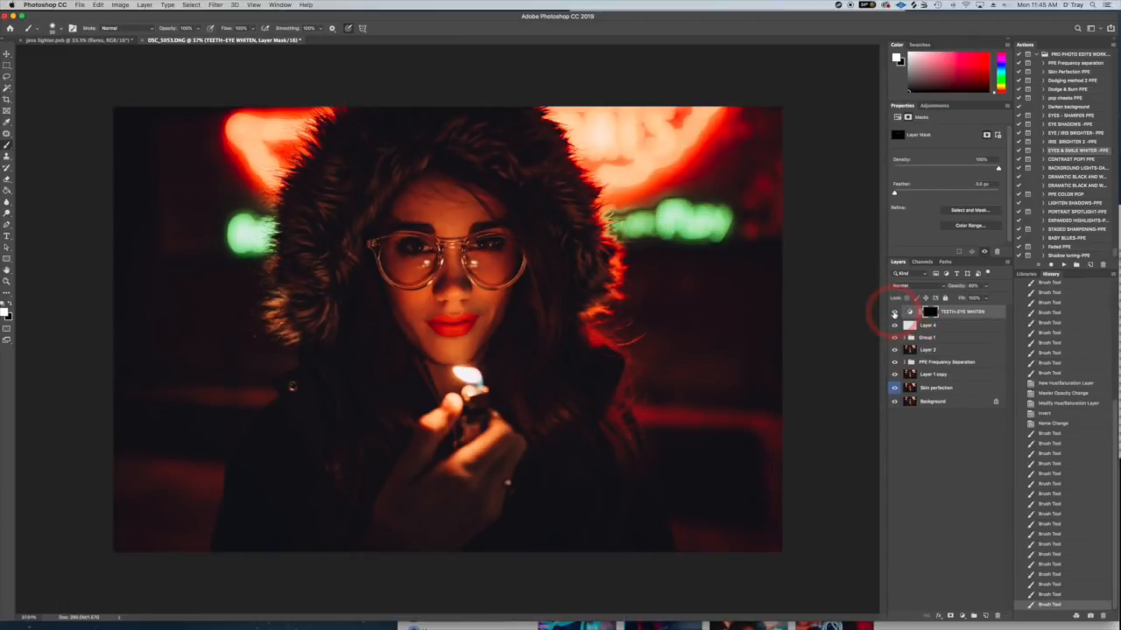
pyautogui.click(986, 286)
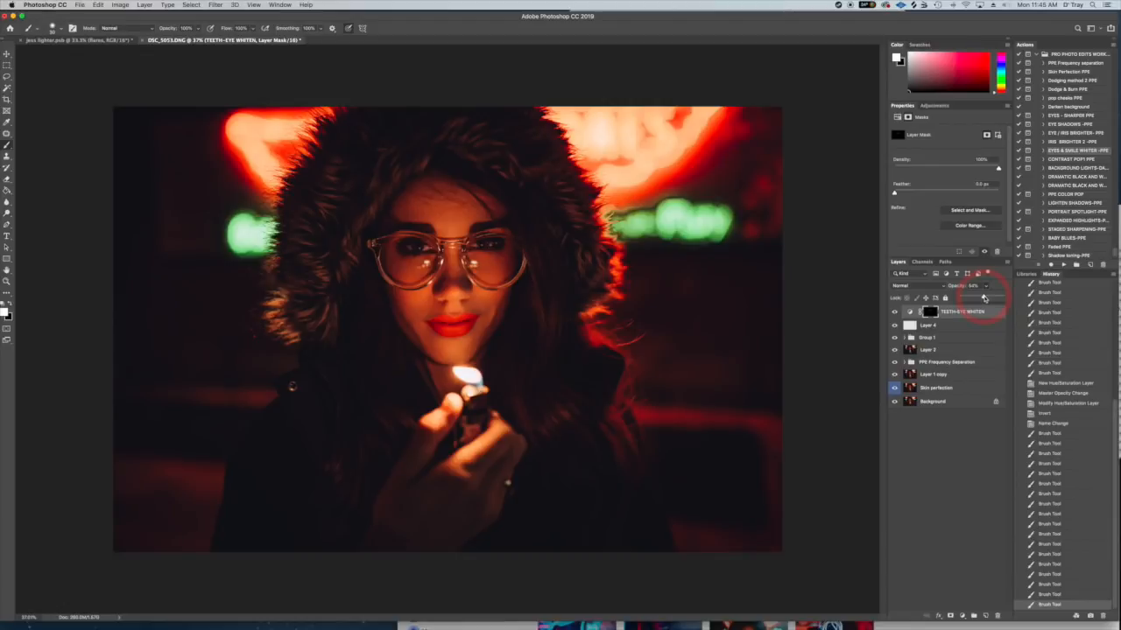
pyautogui.moveTo(985, 298); pyautogui.dragTo(983, 299)
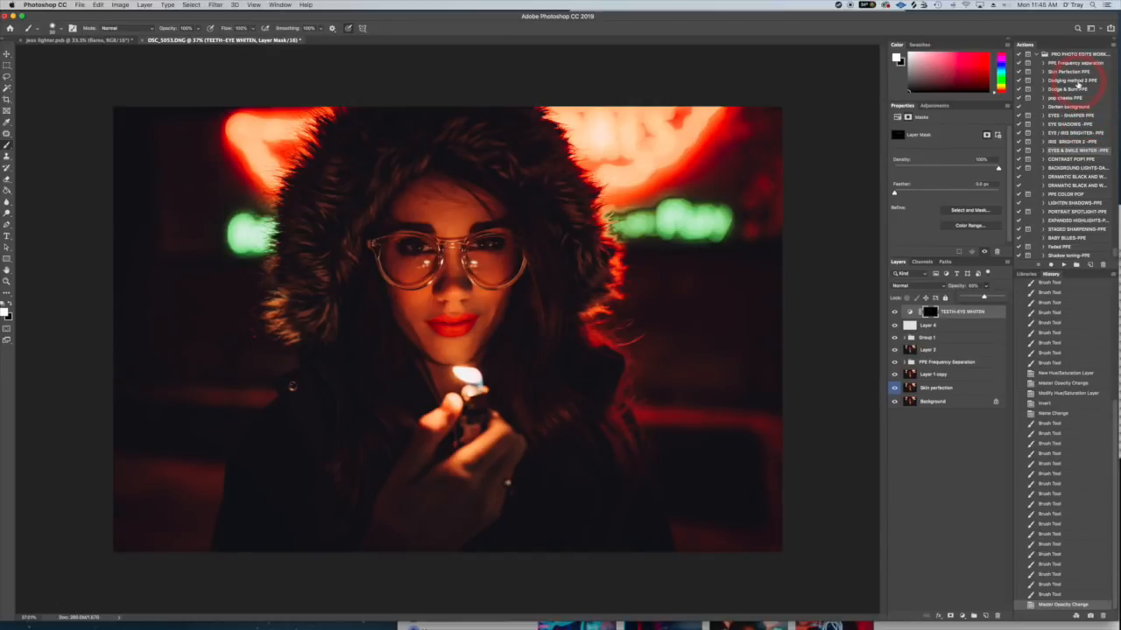
# - Run the Dodging method 2 PPE action and continue past its Dodge tool settings message
pyautogui.click(1069, 81)
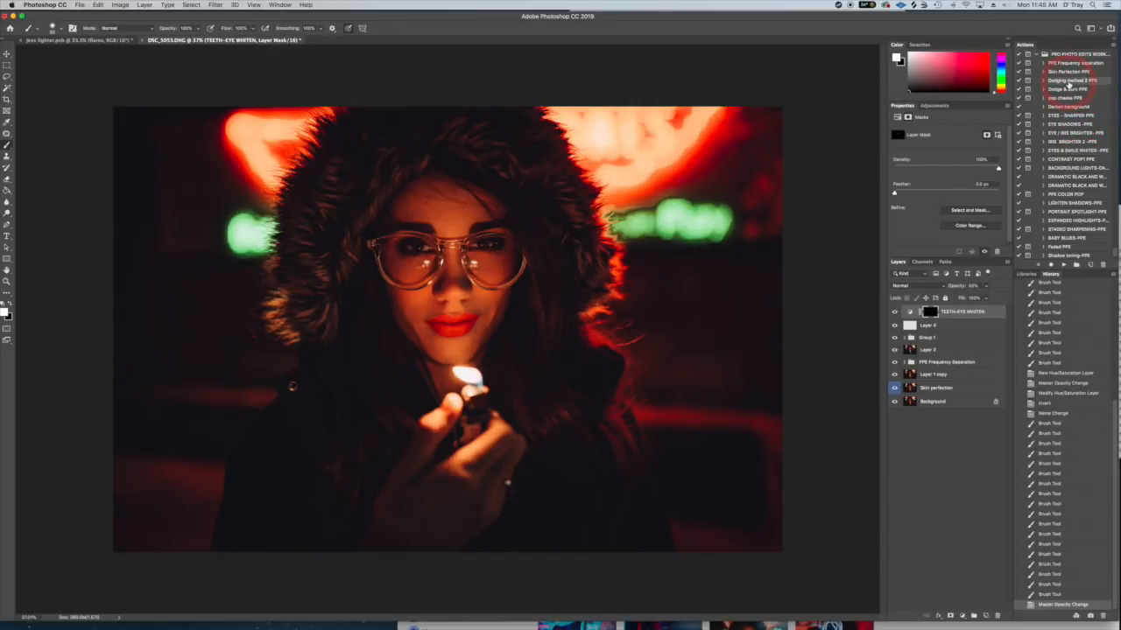
pyautogui.click(1067, 264)
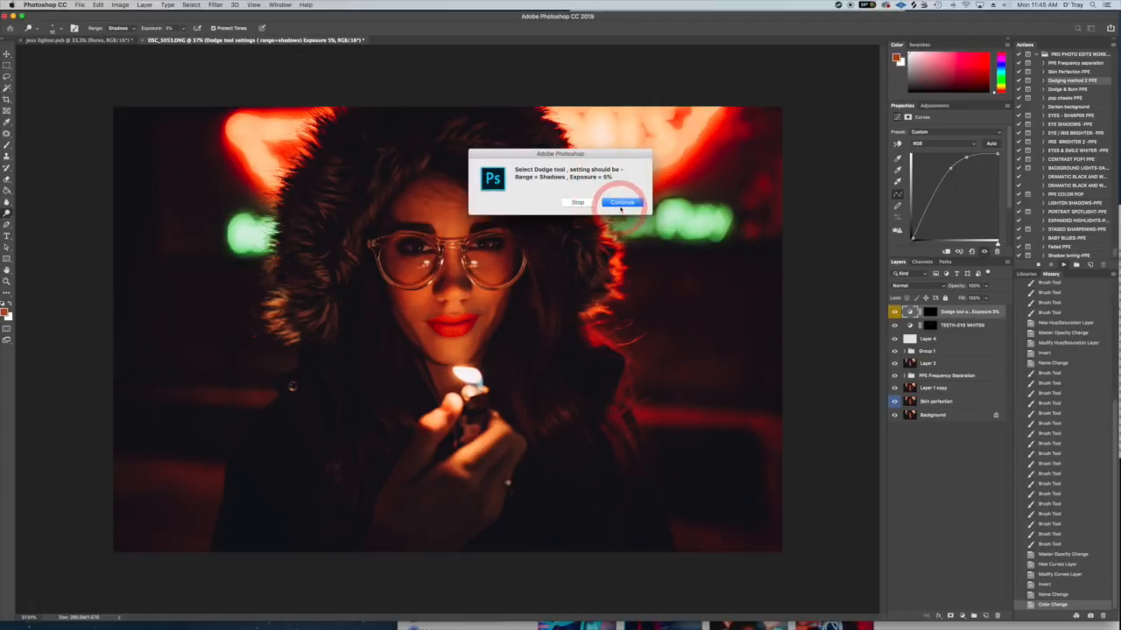
pyautogui.click(617, 203)
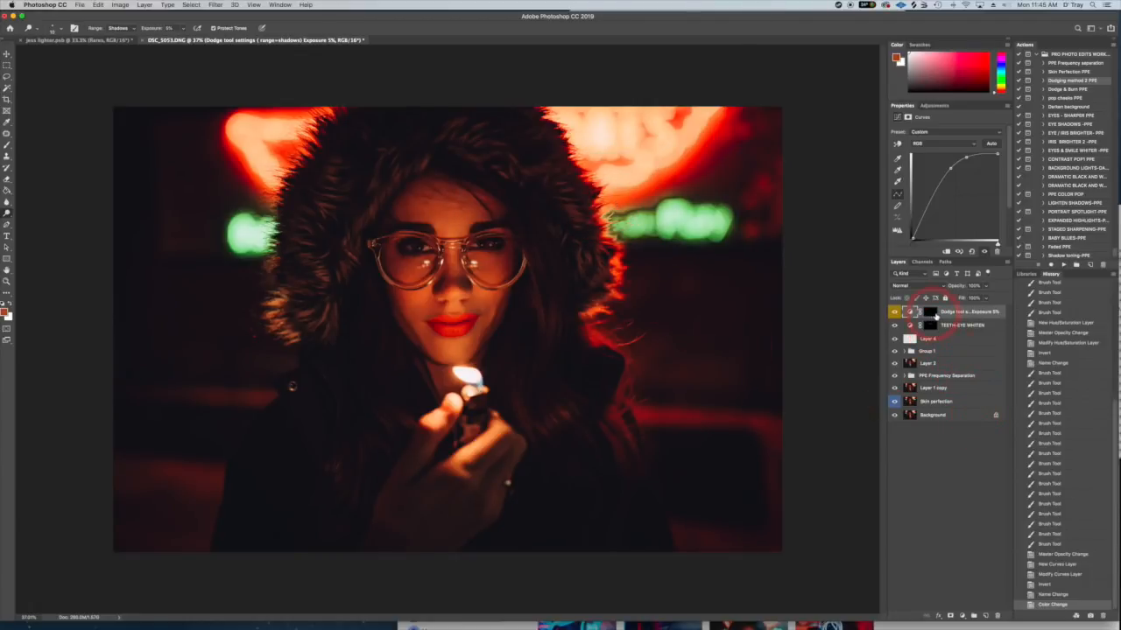
# - On the dodge layer's mask, dodge the forehead, nose, cheeks, mouth and chin with range Shadows and exposure 5%, varying the brush size
pyautogui.click(929, 312)
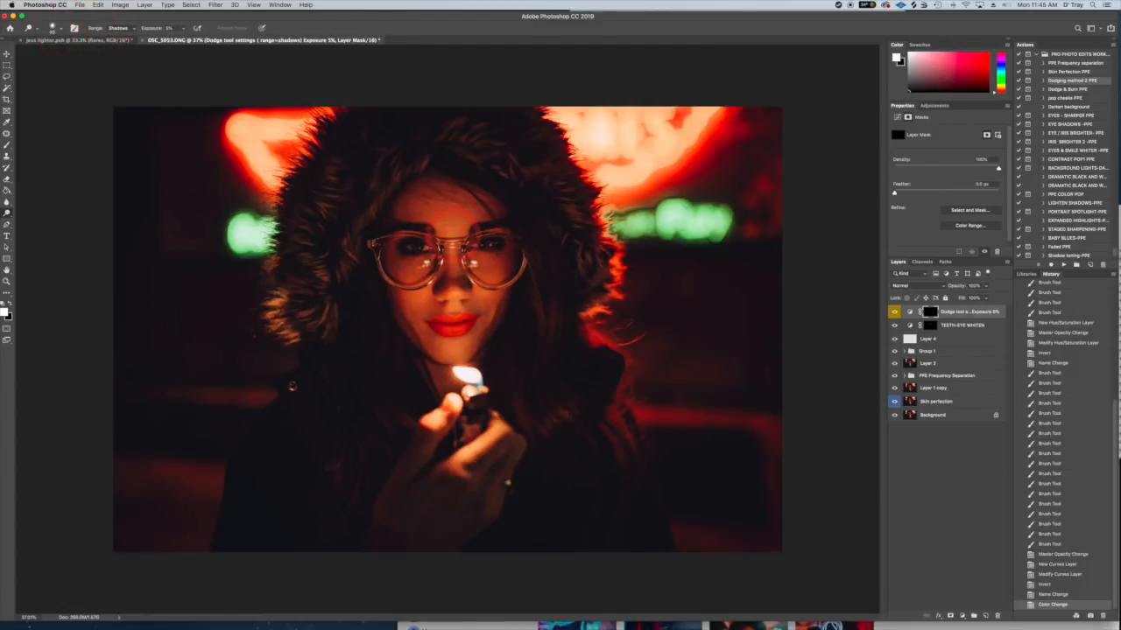
pyautogui.moveTo(451, 206)
pyautogui.mouseDown()
pyautogui.moveTo(453, 194)
pyautogui.moveTo(452, 249)
pyautogui.moveTo(475, 240)
pyautogui.moveTo(456, 287)
pyautogui.mouseUp()
pyautogui.press(']')
pyautogui.press(']')
pyautogui.press(']')
pyautogui.moveTo(510, 253)
pyautogui.mouseDown()
pyautogui.moveTo(495, 253)
pyautogui.moveTo(518, 253)
pyautogui.mouseUp()
pyautogui.press('[')
pyautogui.moveTo(413, 264)
pyautogui.mouseDown()
pyautogui.moveTo(371, 252)
pyautogui.moveTo(378, 263)
pyautogui.mouseUp()
pyautogui.moveTo(454, 286)
pyautogui.mouseDown()
pyautogui.moveTo(456, 345)
pyautogui.moveTo(455, 300)
pyautogui.moveTo(473, 317)
pyautogui.mouseUp()
pyautogui.press(']')
pyautogui.moveTo(457, 319)
pyautogui.mouseDown()
pyautogui.moveTo(477, 316)
pyautogui.moveTo(481, 350)
pyautogui.mouseUp()
pyautogui.press(']')
pyautogui.press(']')
pyautogui.press(']')
pyautogui.moveTo(477, 335); pyautogui.dragTo(439, 358)
pyautogui.press(']')
pyautogui.moveTo(457, 301); pyautogui.dragTo(477, 306)
pyautogui.press(']')
pyautogui.press(']')
pyautogui.press(']')
pyautogui.press(']')
pyautogui.moveTo(516, 275); pyautogui.dragTo(497, 247)
pyautogui.press(']')
pyautogui.press(']')
pyautogui.moveTo(422, 263); pyautogui.dragTo(380, 263)
pyautogui.moveTo(480, 233)
pyautogui.mouseDown()
pyautogui.moveTo(446, 231)
pyautogui.moveTo(464, 241)
pyautogui.mouseUp()
pyautogui.press('[')
pyautogui.press('[')
pyautogui.press('[')
pyautogui.press('[')
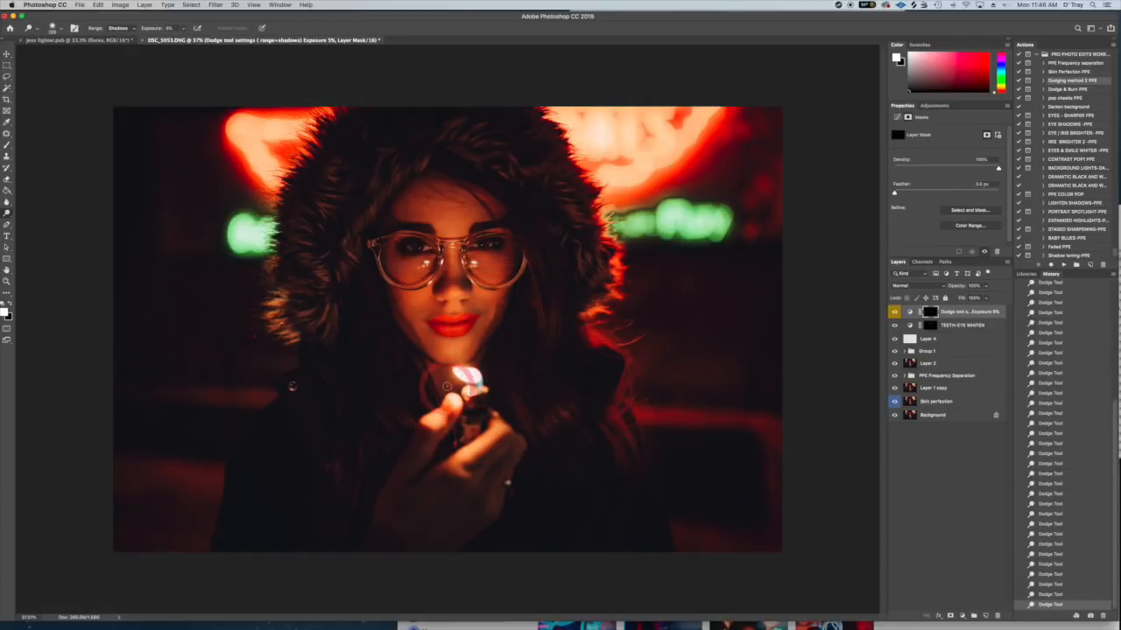
pyautogui.press('[')
pyautogui.press('[')
pyautogui.press('[')
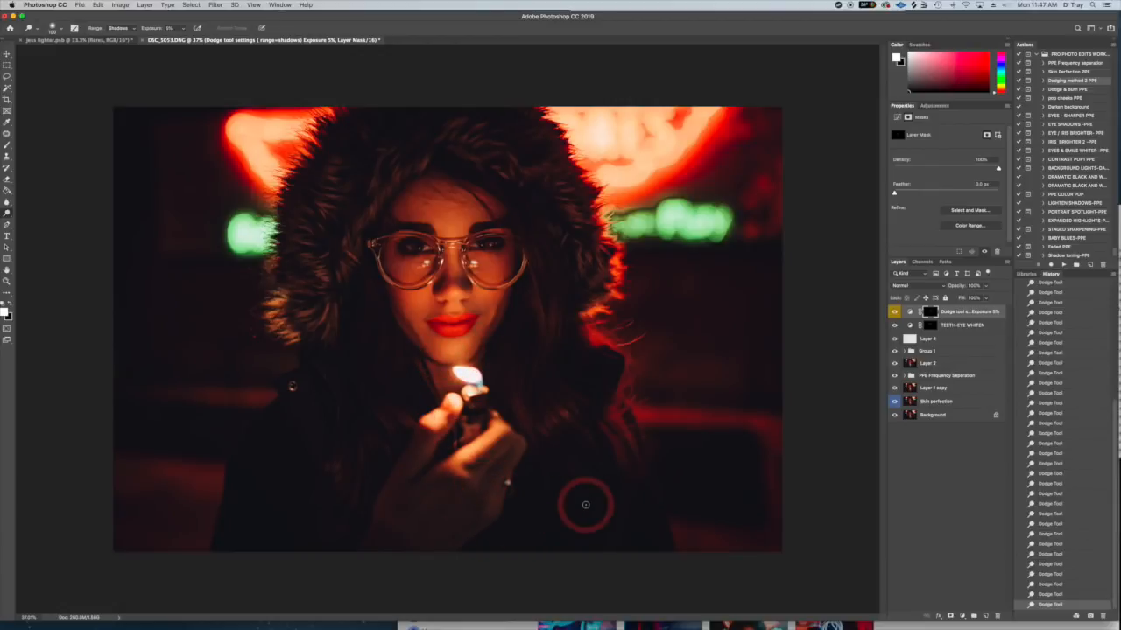
# - Compare the portrait with and without the Dodge tool settings layer
pyautogui.click(894, 313)
pyautogui.click(894, 313)
pyautogui.click(894, 313)
pyautogui.click(894, 313)
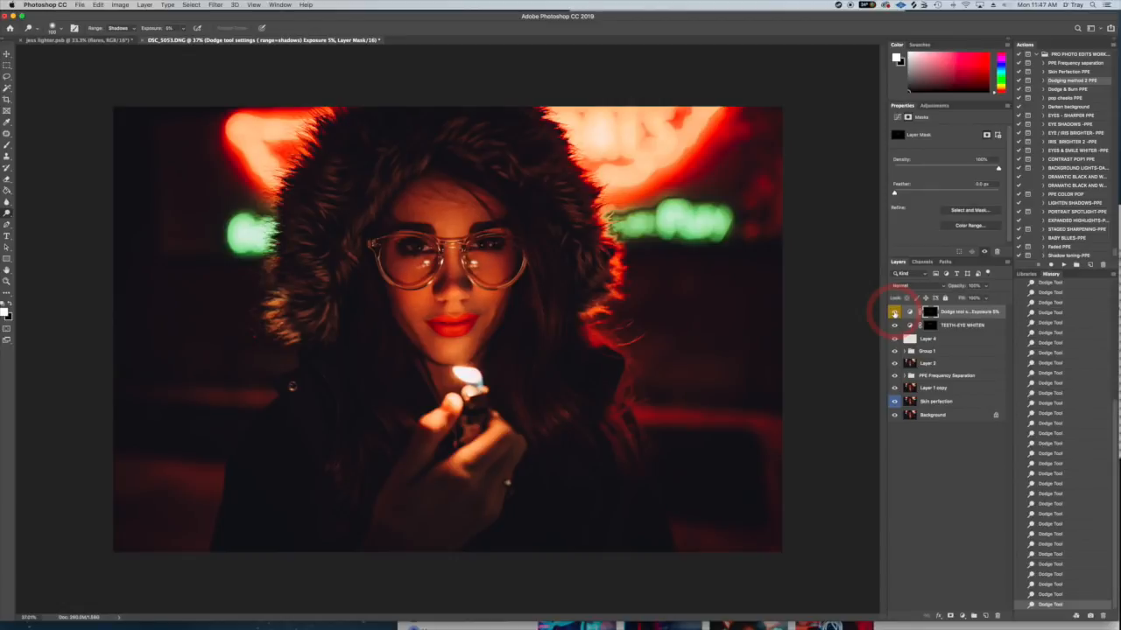
pyautogui.click(894, 312)
pyautogui.click(893, 313)
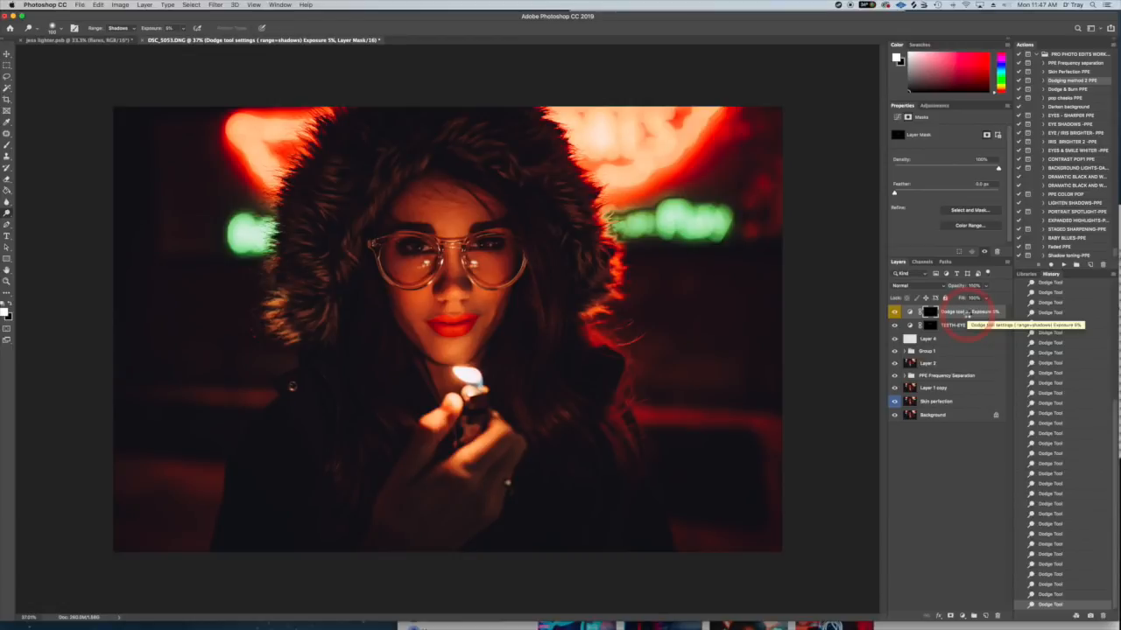
# - Stamp all visible layers into a new top layer and compare the image with jess lighter.psb
pyautogui.press('super+alt+shift+e')
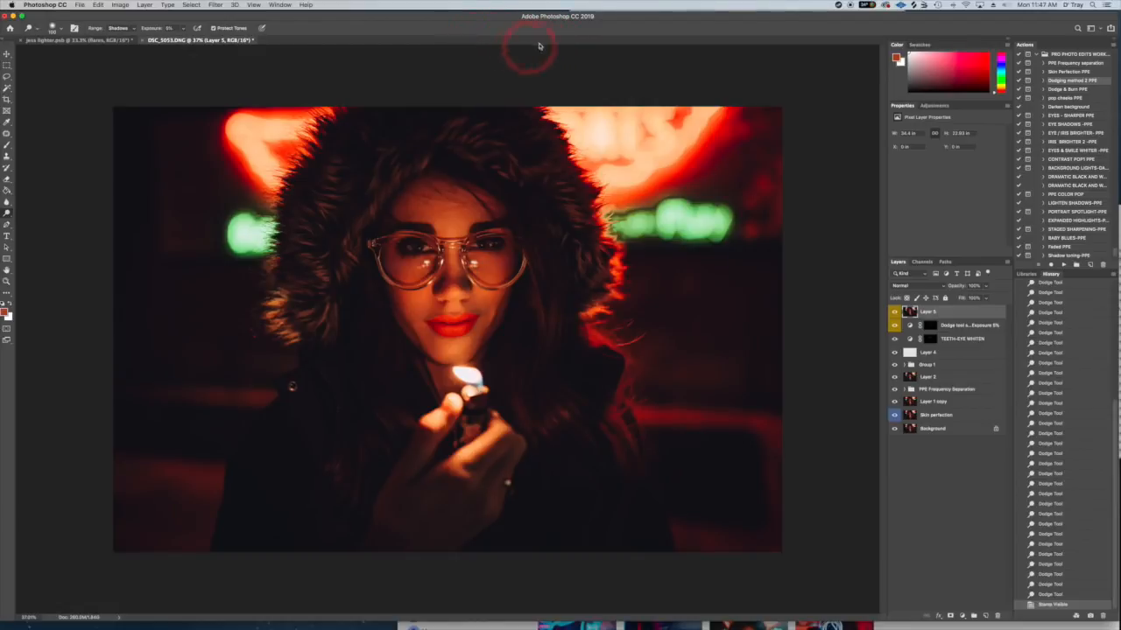
pyautogui.click(88, 41)
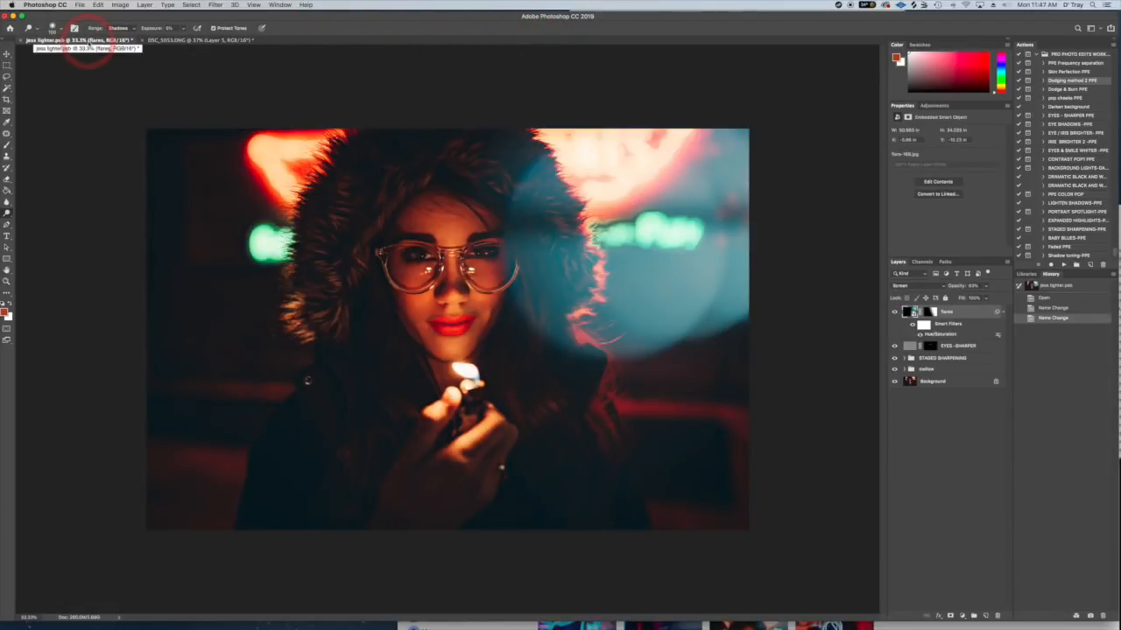
pyautogui.click(172, 39)
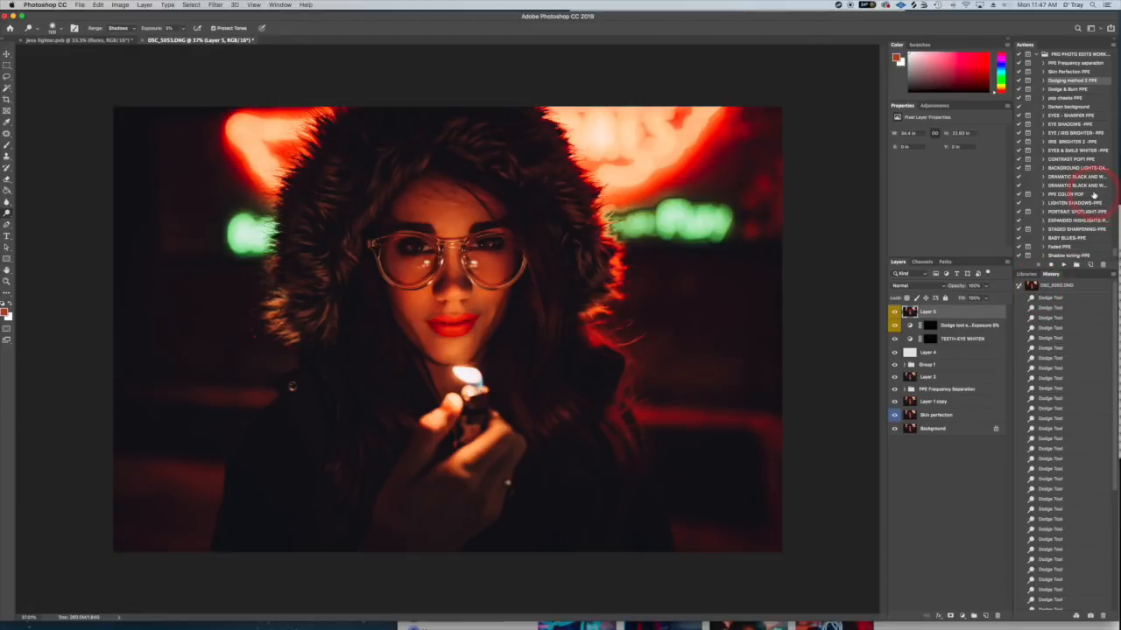
# - Run the Mellowave ppe toning action on the stamped layer
pyautogui.scroll(-2, 1075, 224)
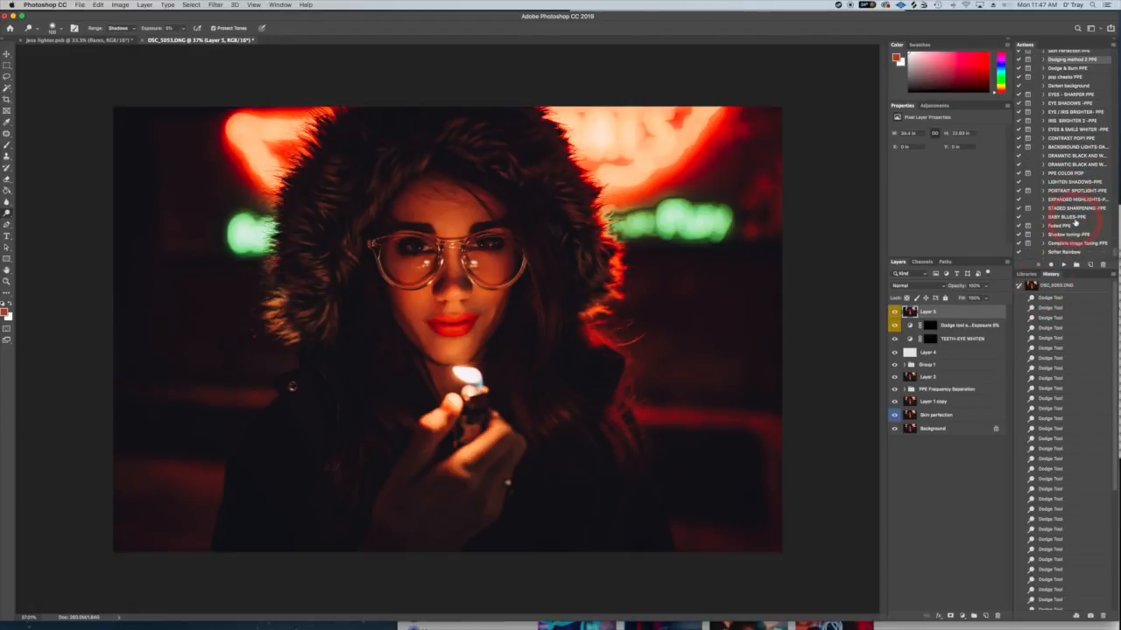
pyautogui.scroll(-2, 1075, 224)
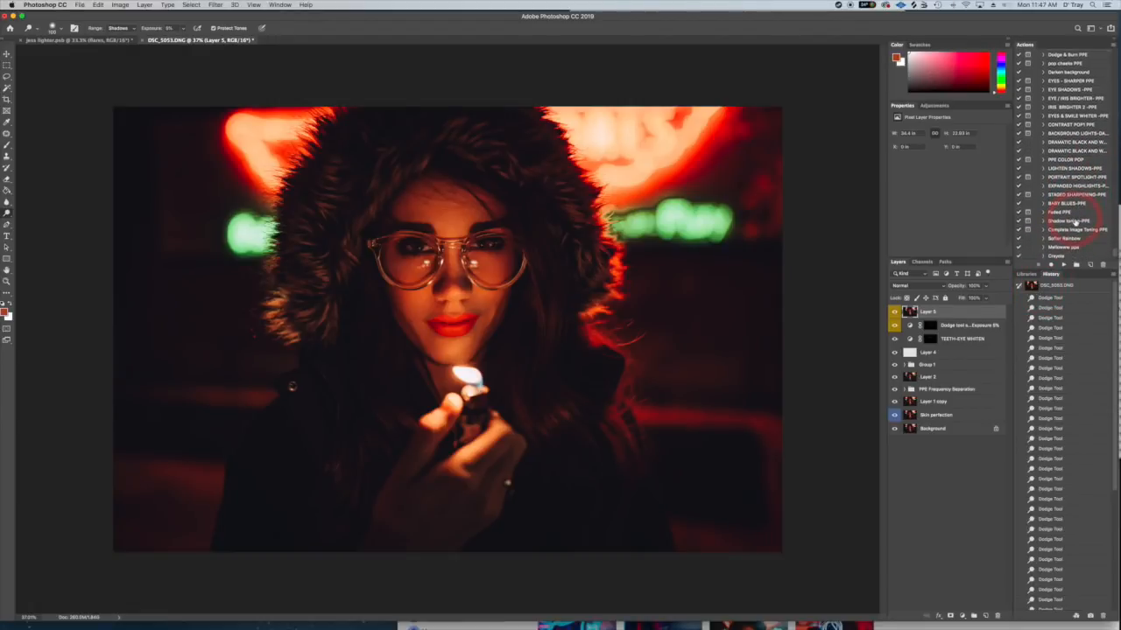
pyautogui.scroll(-2, 1075, 224)
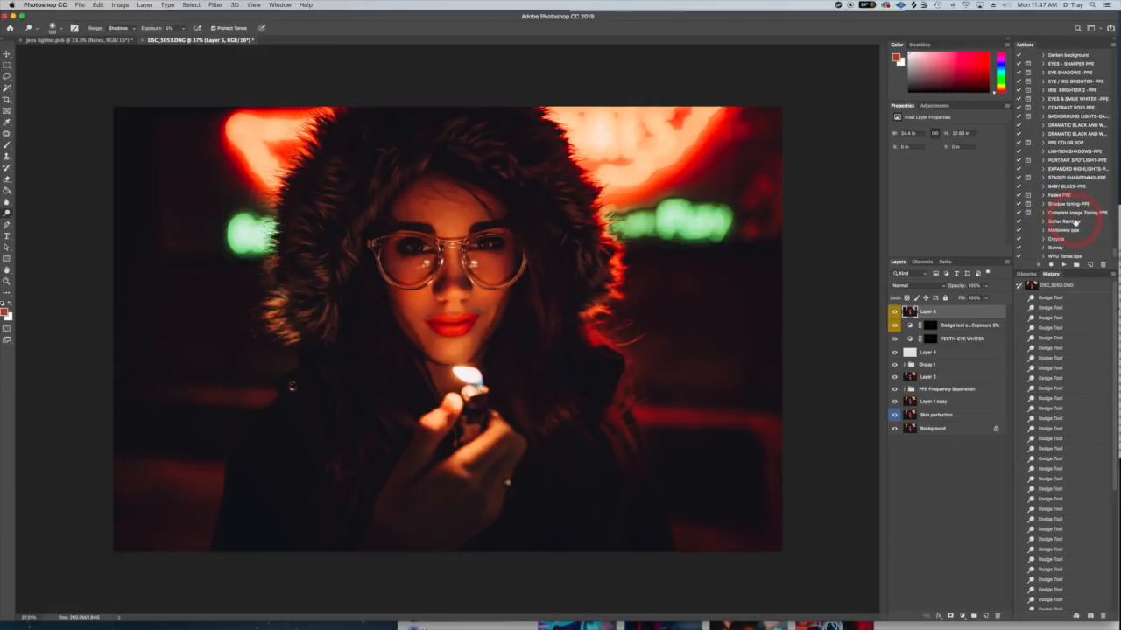
pyautogui.scroll(-1, 1075, 223)
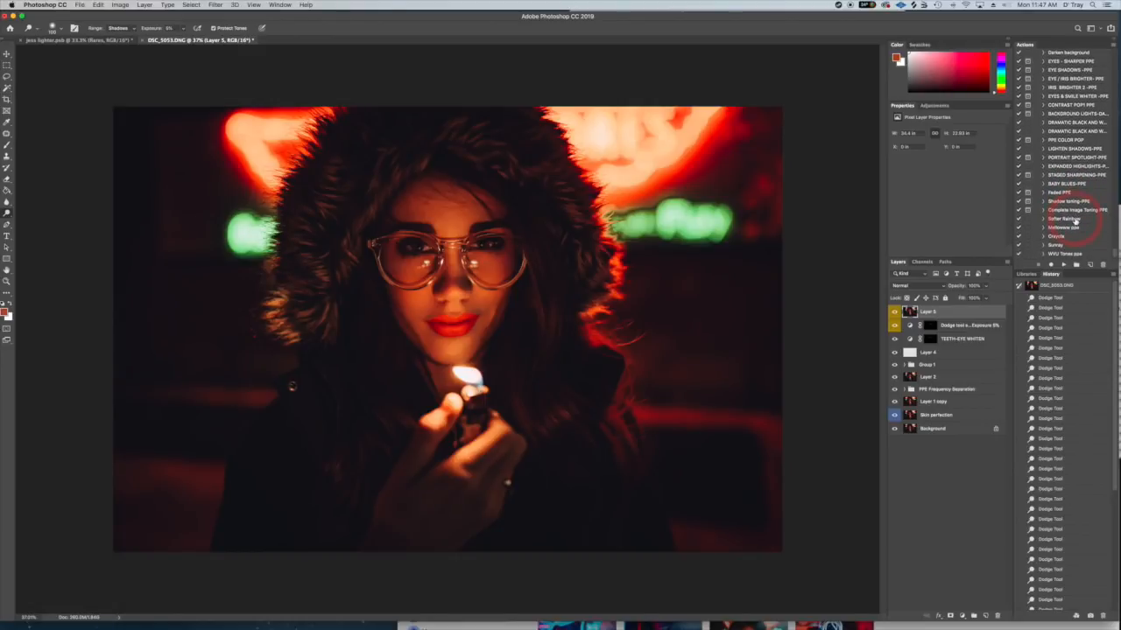
pyautogui.scroll(-5, 1075, 222)
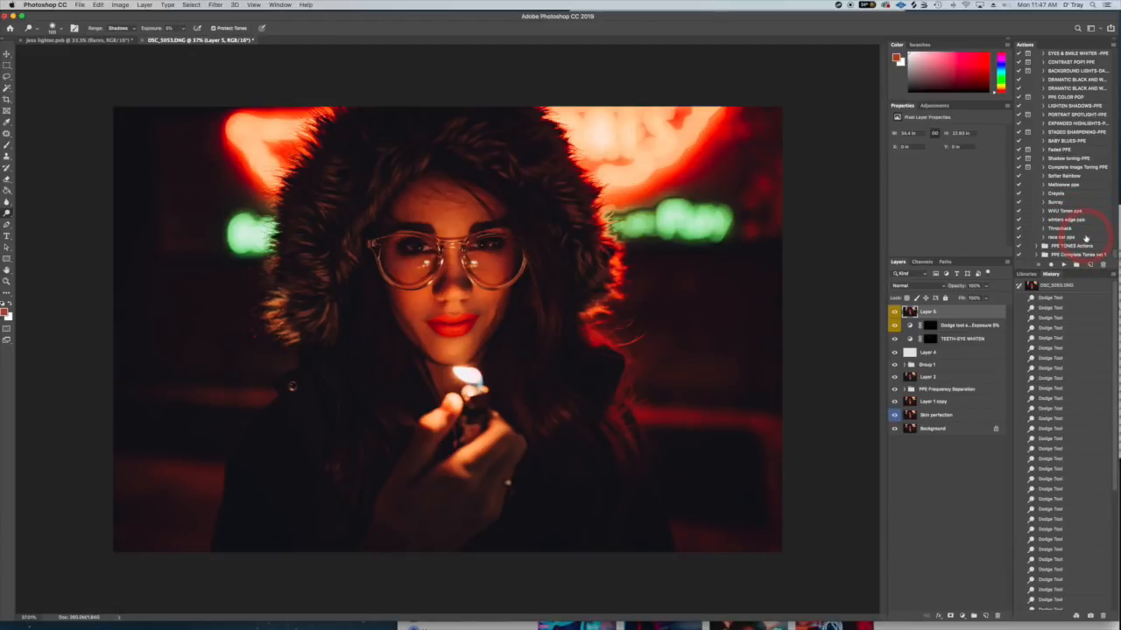
pyautogui.click(1062, 184)
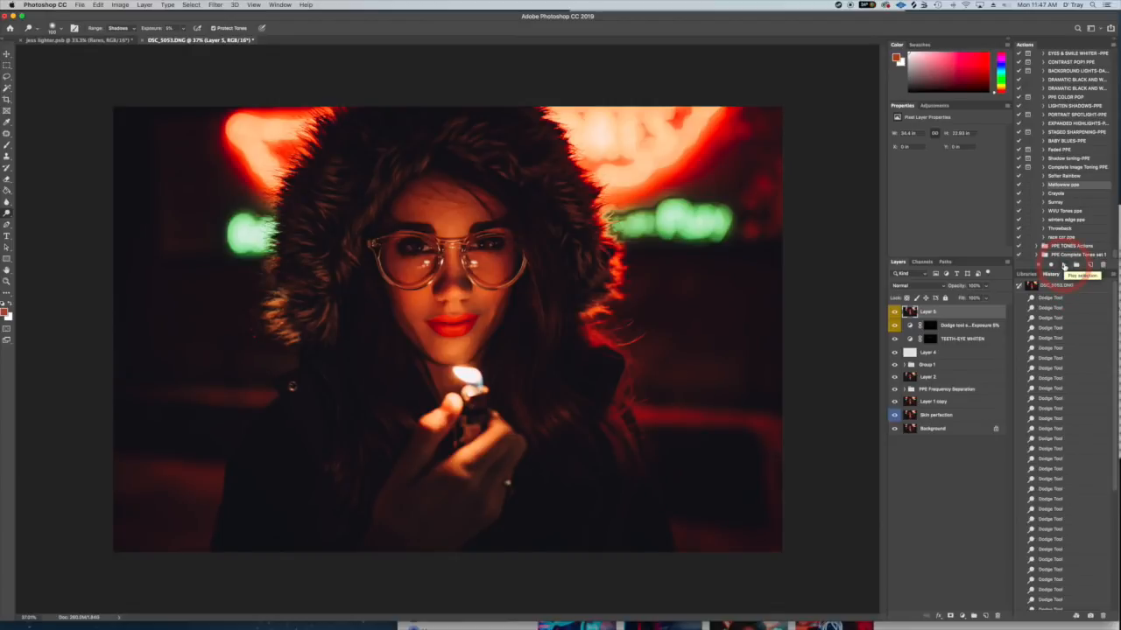
pyautogui.click(1064, 264)
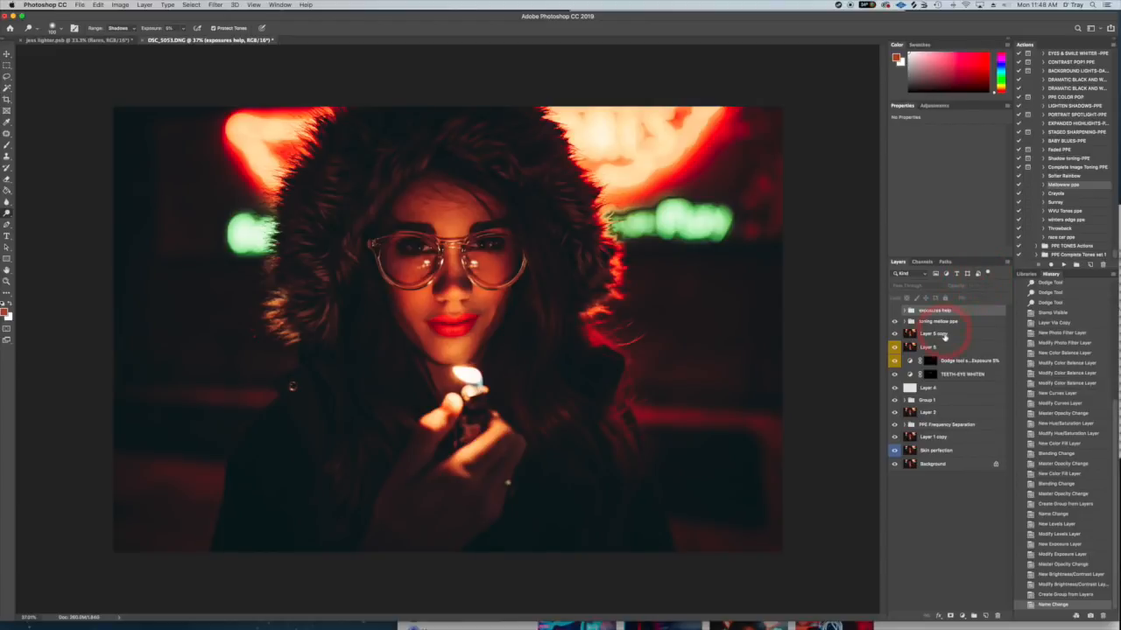
# - Expand the toning mellow ppe group and check the effect of the exposures help group and both color fill layers
pyautogui.click(905, 321)
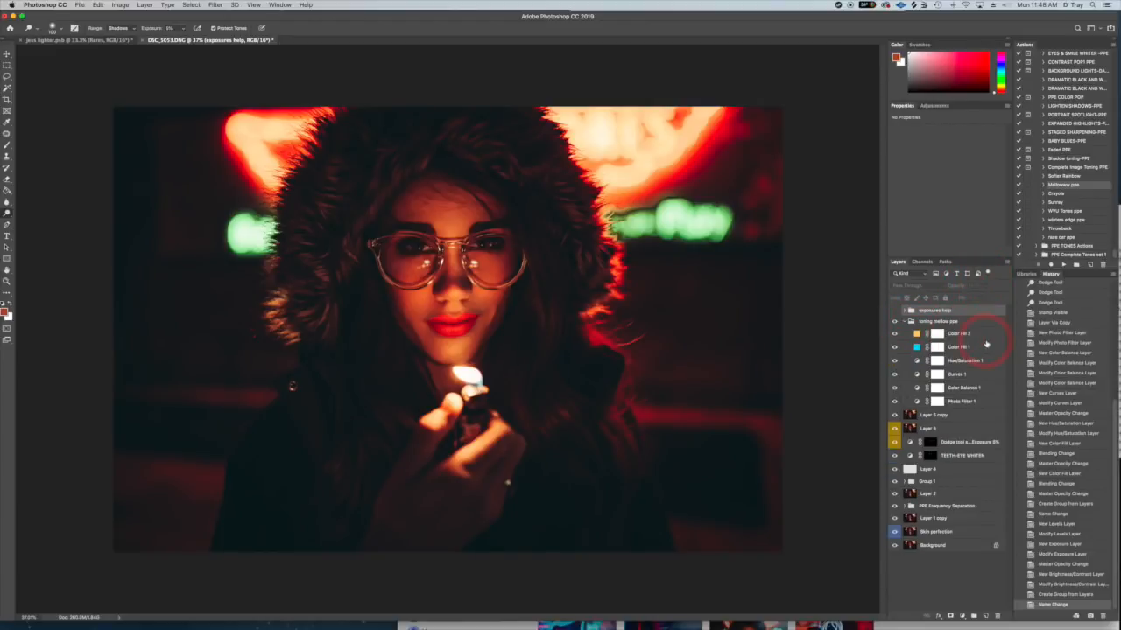
pyautogui.moveTo(985, 343); pyautogui.dragTo(949, 314)
pyautogui.click(894, 311)
pyautogui.click(894, 348)
pyautogui.click(895, 334)
# - Set the Color Fill 2 layer's opacity to 4% and collapse the toning mellow ppe group
pyautogui.click(948, 335)
pyautogui.click(958, 336)
pyautogui.click(988, 287)
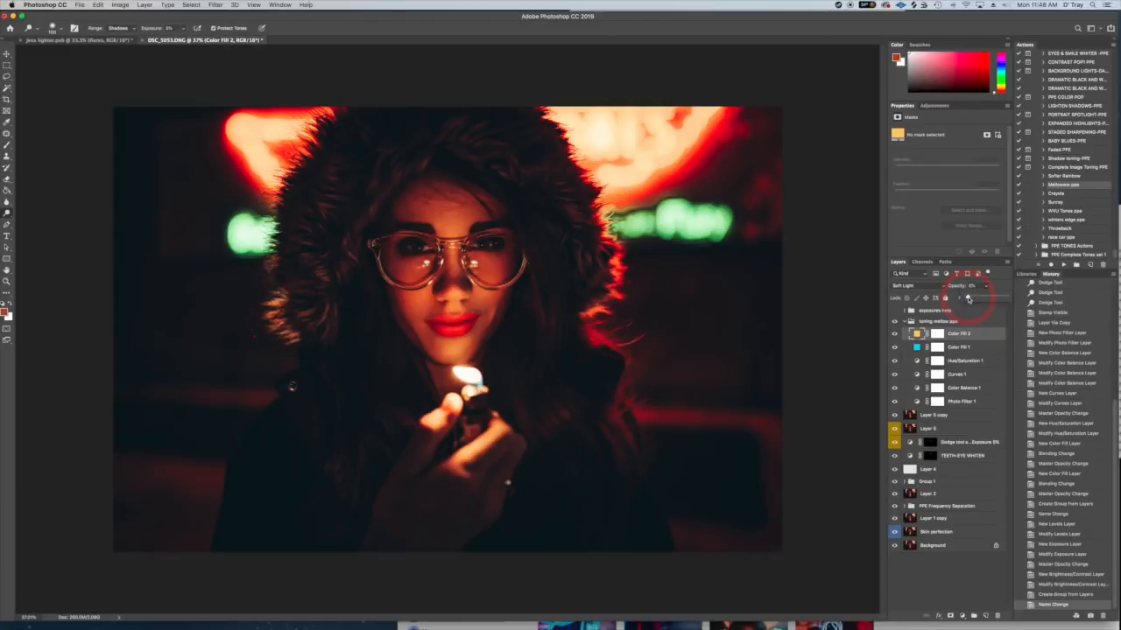
pyautogui.moveTo(968, 298); pyautogui.dragTo(967, 298)
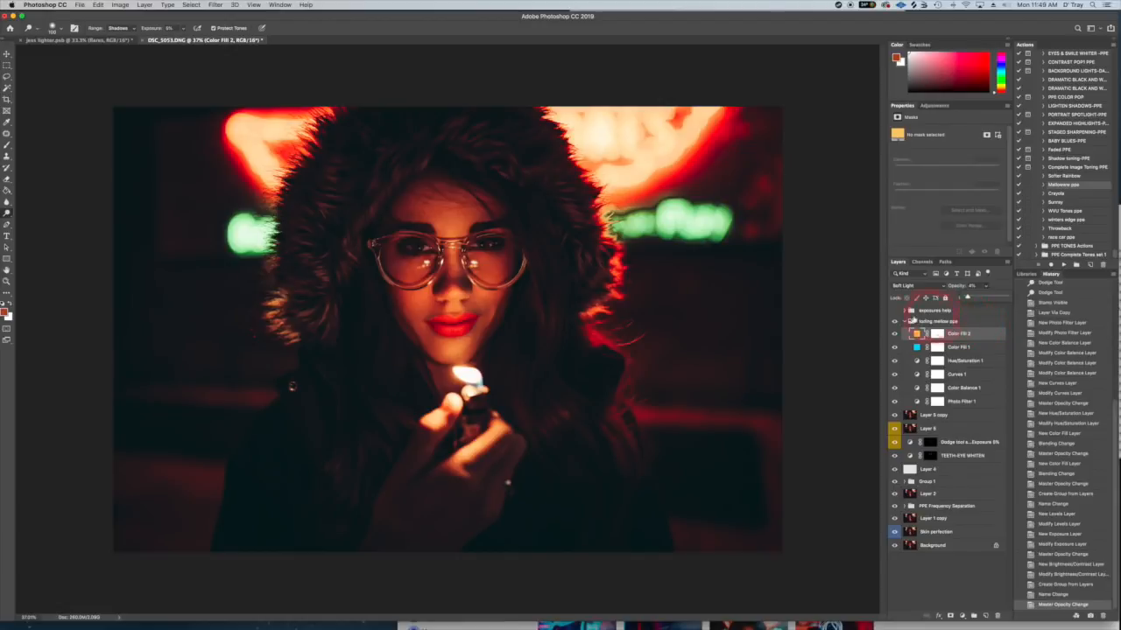
pyautogui.click(904, 322)
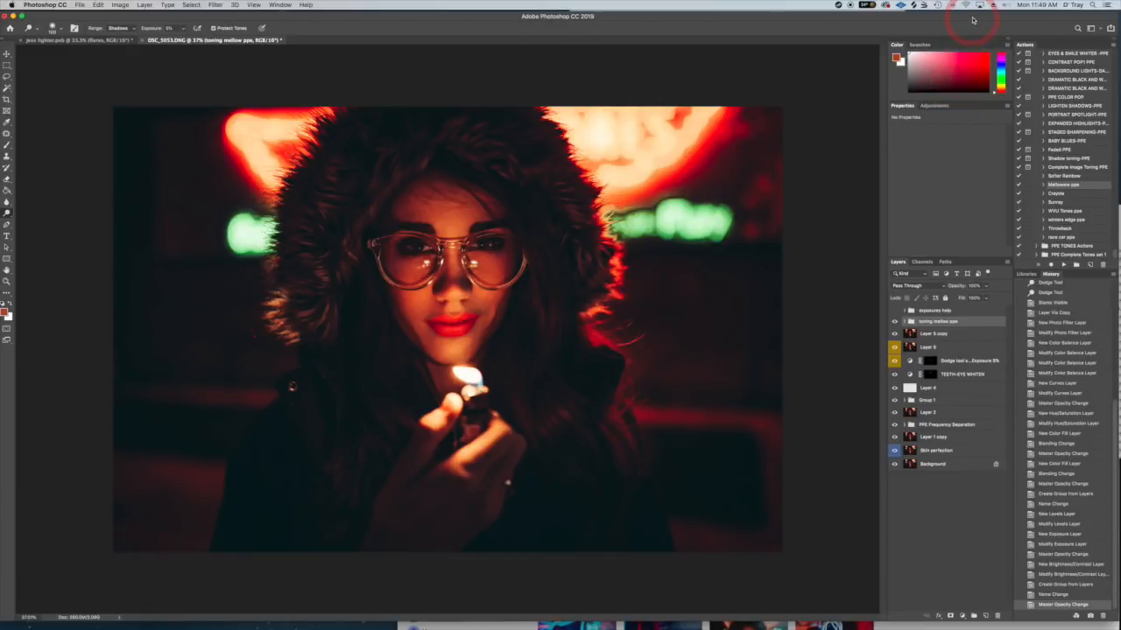
# - Place the neon flare balls image from the desktop into the portrait document and restore the Photoshop window's position
pyautogui.moveTo(973, 19); pyautogui.dragTo(969, 90)
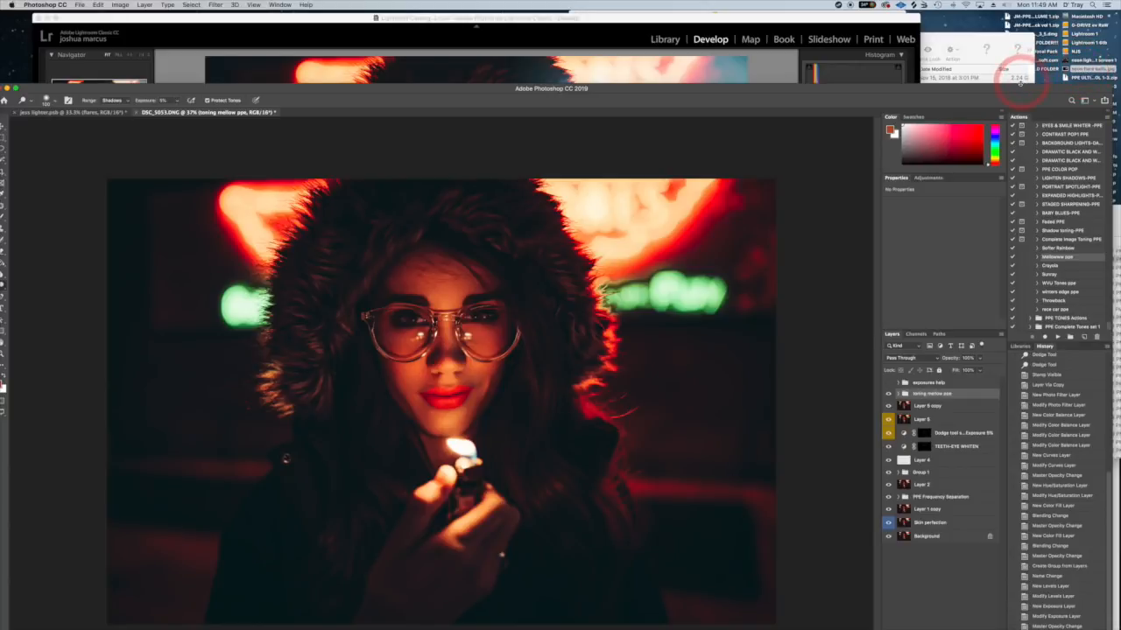
pyautogui.moveTo(1090, 68); pyautogui.dragTo(477, 378)
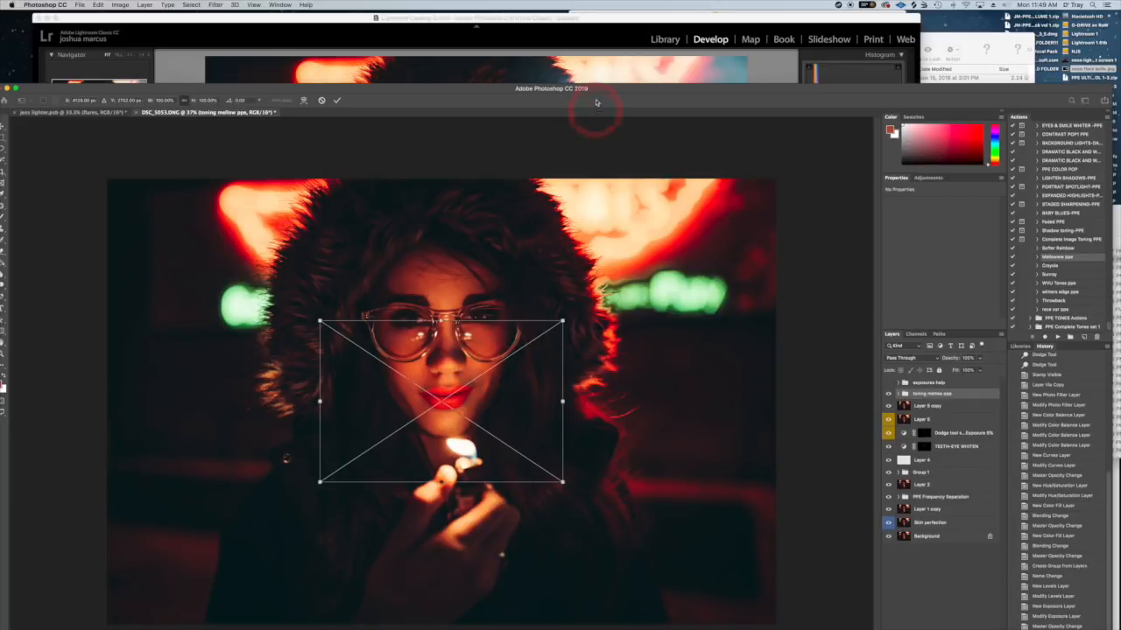
pyautogui.moveTo(601, 91); pyautogui.dragTo(622, 7)
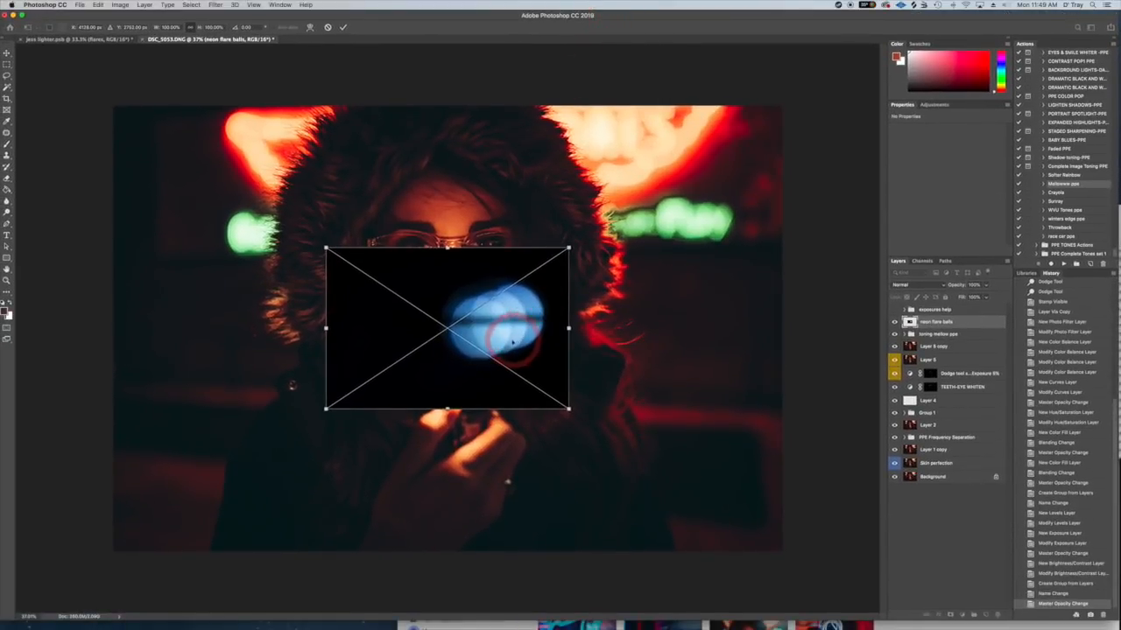
# - Enlarge the neon flare balls image to cover most of the portrait, position its blue circles beside the face, and commit the placement
pyautogui.moveTo(512, 342); pyautogui.dragTo(761, 164)
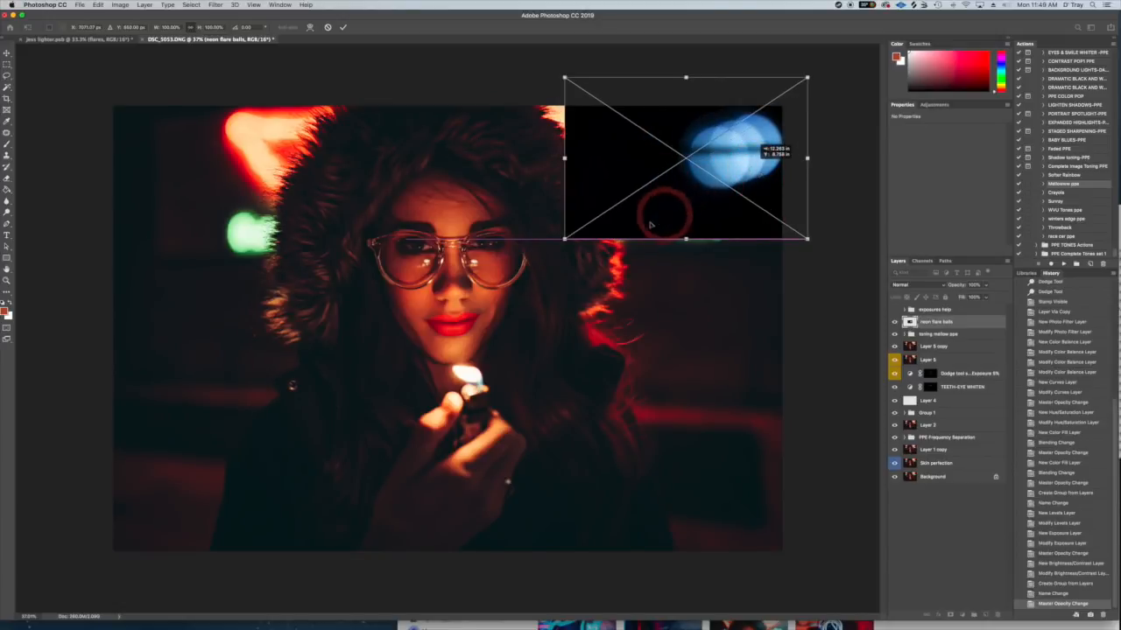
pyautogui.moveTo(565, 240); pyautogui.dragTo(64, 504)
pyautogui.moveTo(582, 313); pyautogui.dragTo(611, 269)
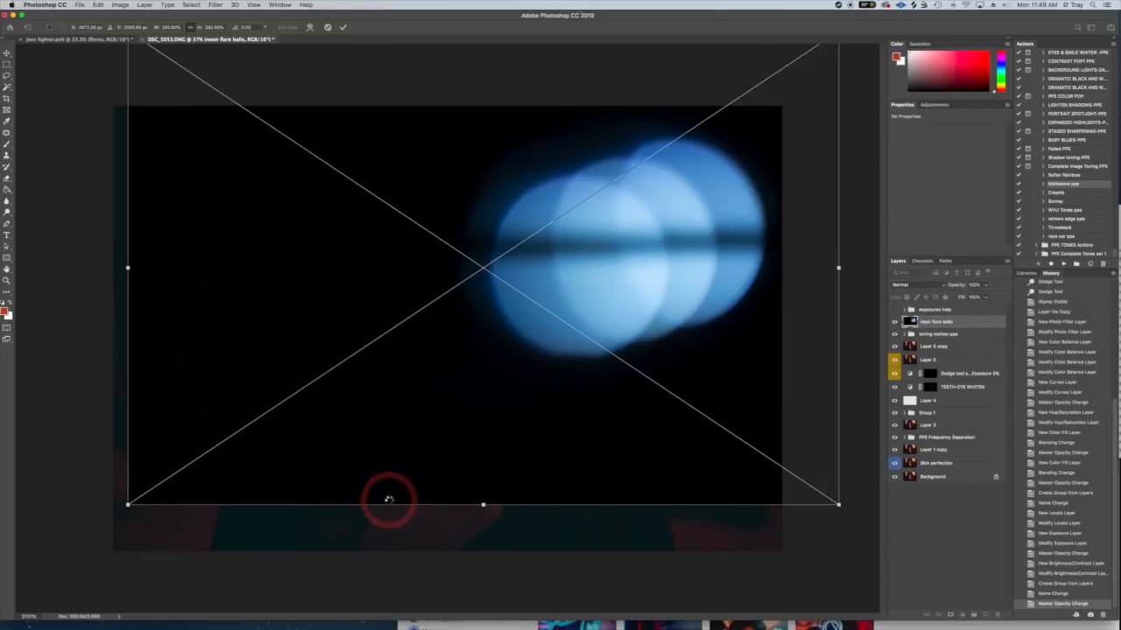
pyautogui.press('Return')
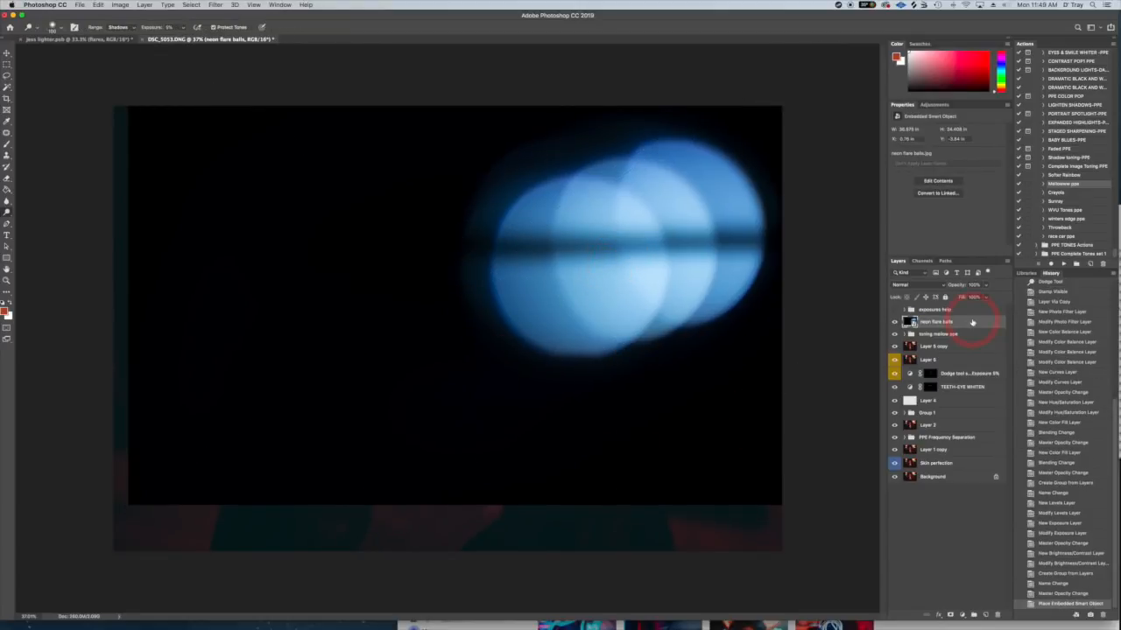
# - Set the neon flare balls layer's blend mode to Screen and compare the result with jess lighter.psb
pyautogui.click(919, 285)
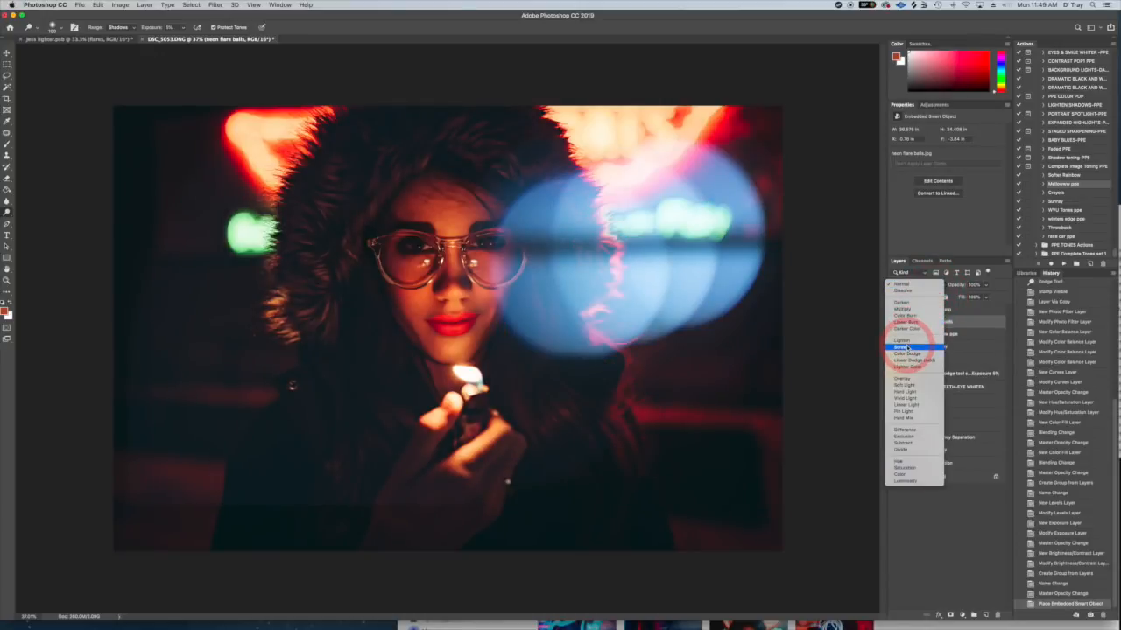
pyautogui.click(907, 347)
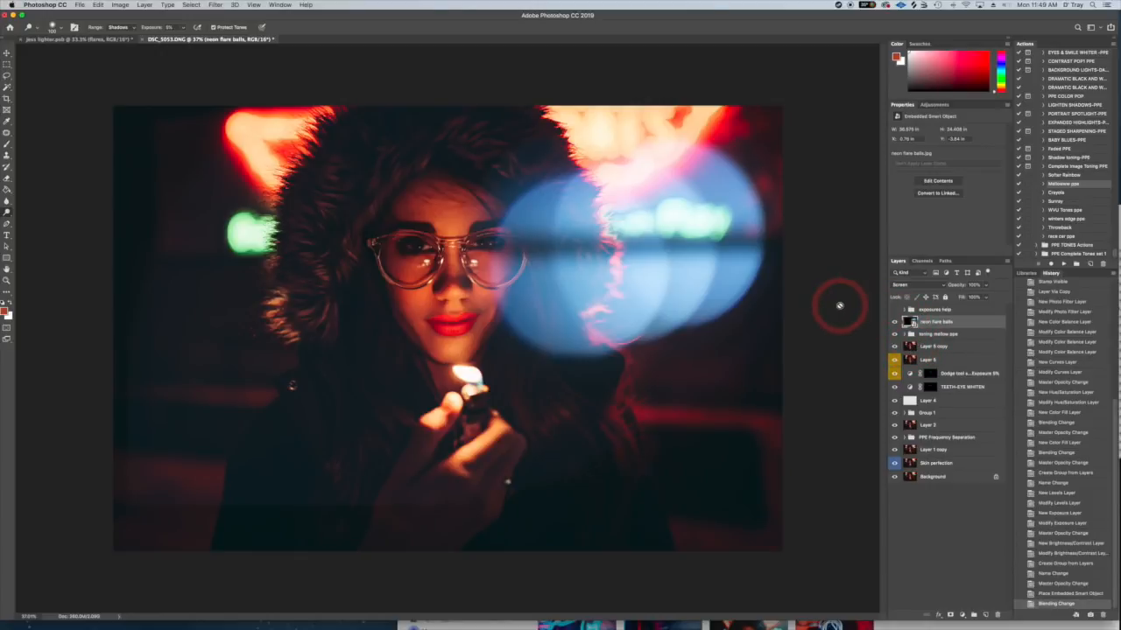
pyautogui.click(87, 39)
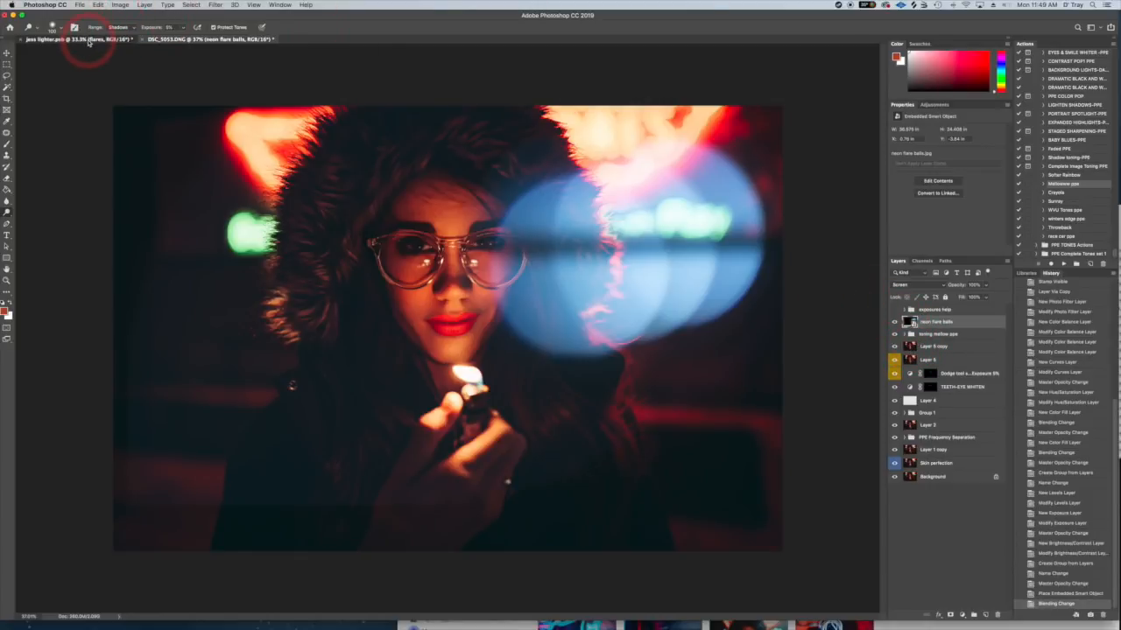
pyautogui.click(207, 41)
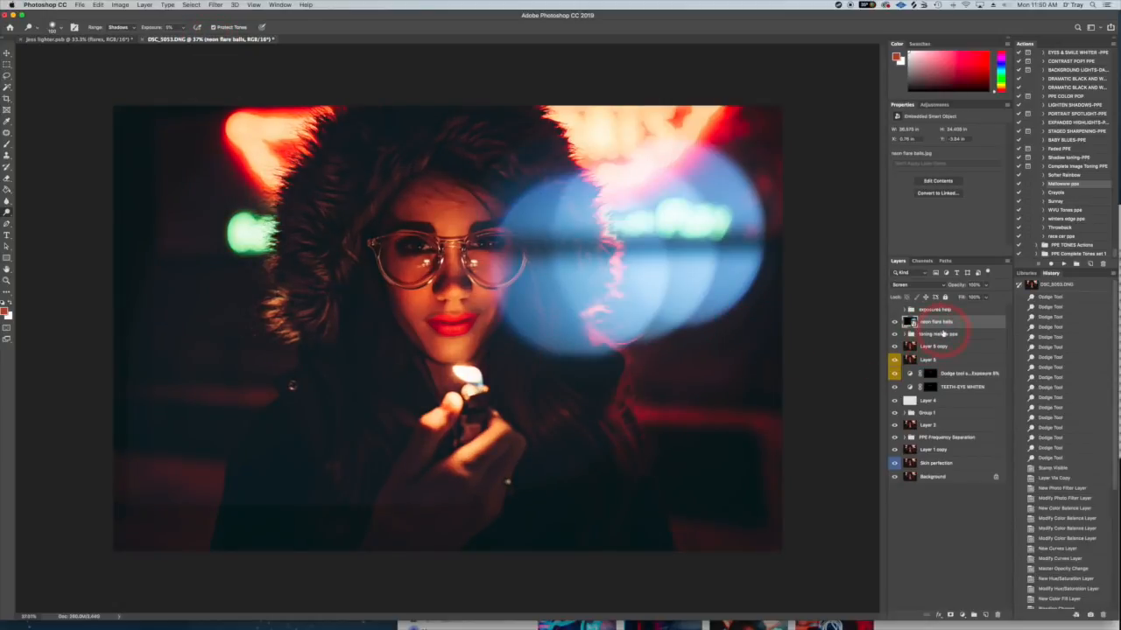
# - Enlarge the neon flare balls layer to about 340% and reposition its circles beside the face, over the hood and green sign
pyautogui.press('super+t')
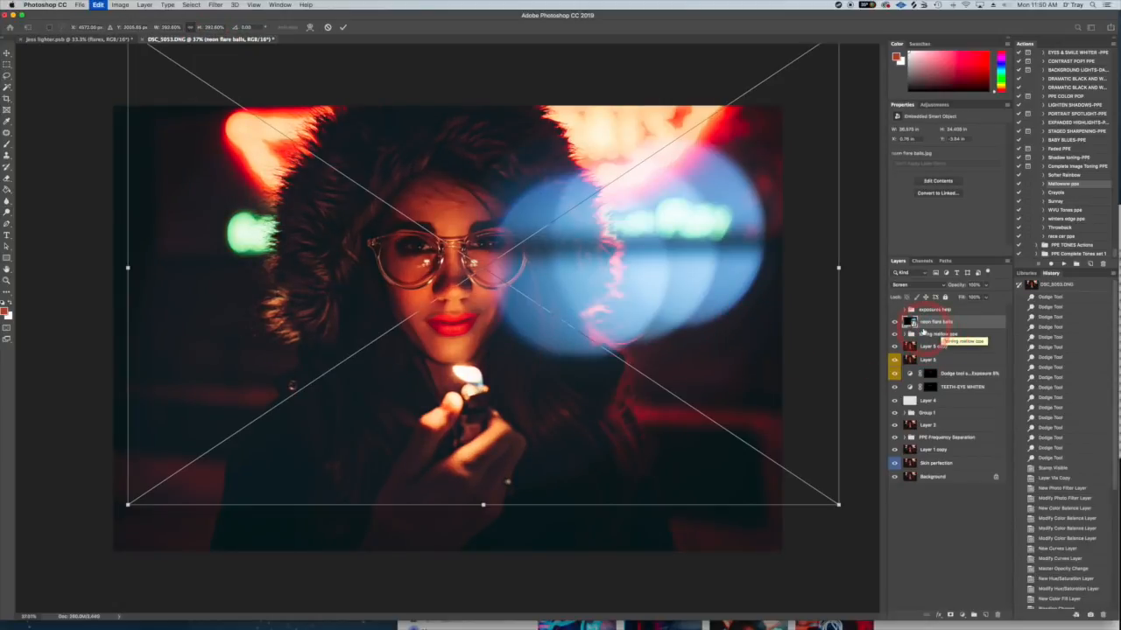
pyautogui.moveTo(838, 269); pyautogui.dragTo(871, 267)
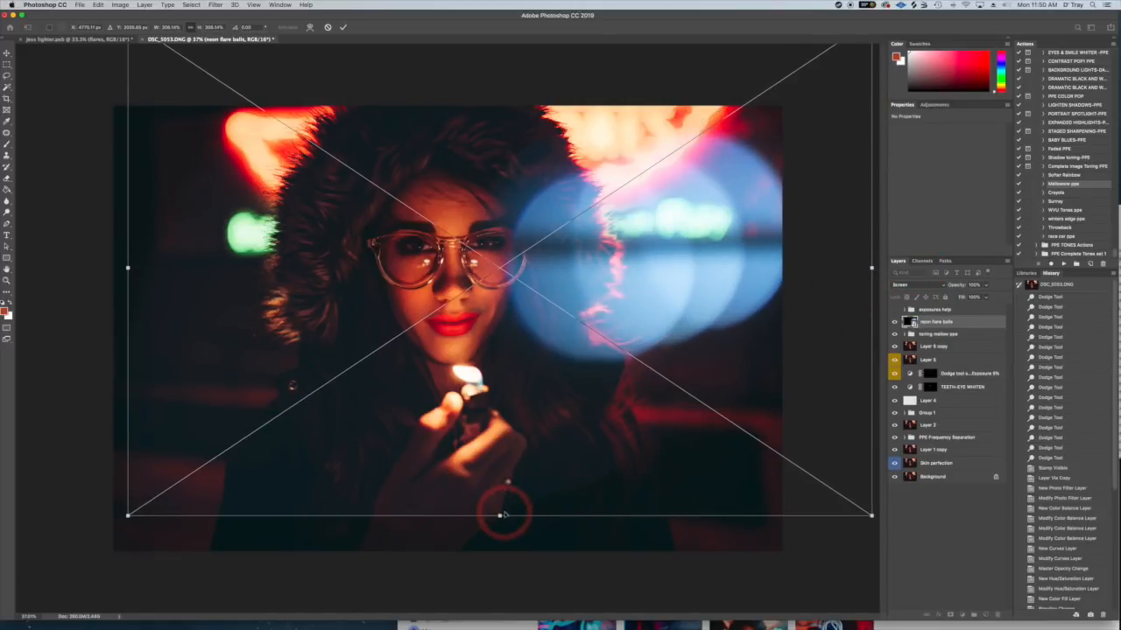
pyautogui.moveTo(499, 516); pyautogui.dragTo(500, 570)
pyautogui.moveTo(700, 318); pyautogui.dragTo(689, 255)
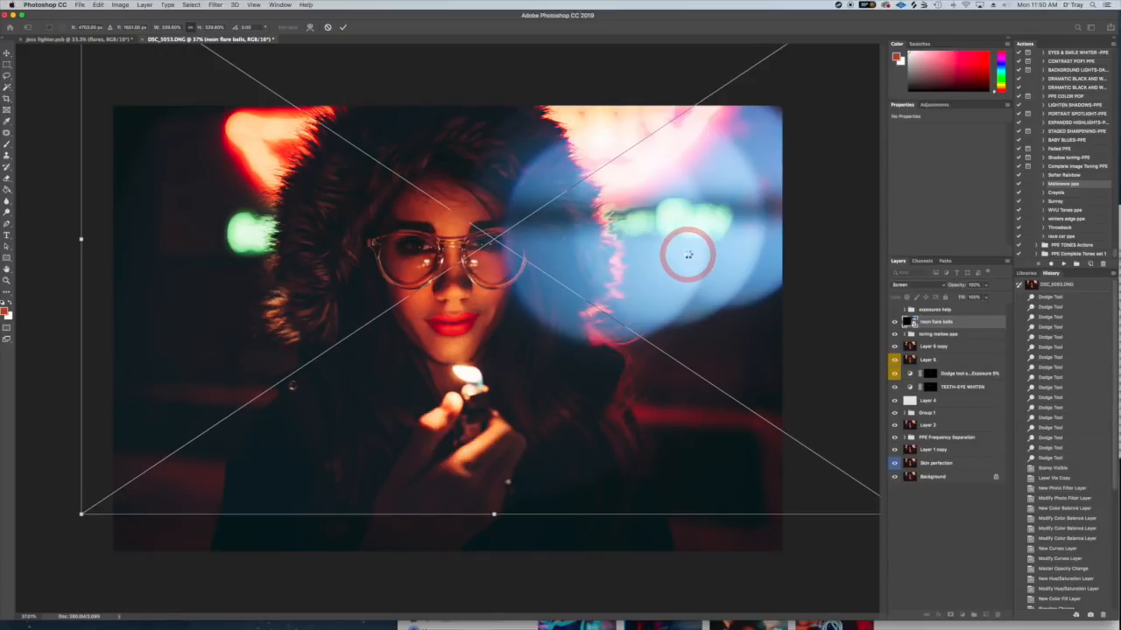
pyautogui.press('Return')
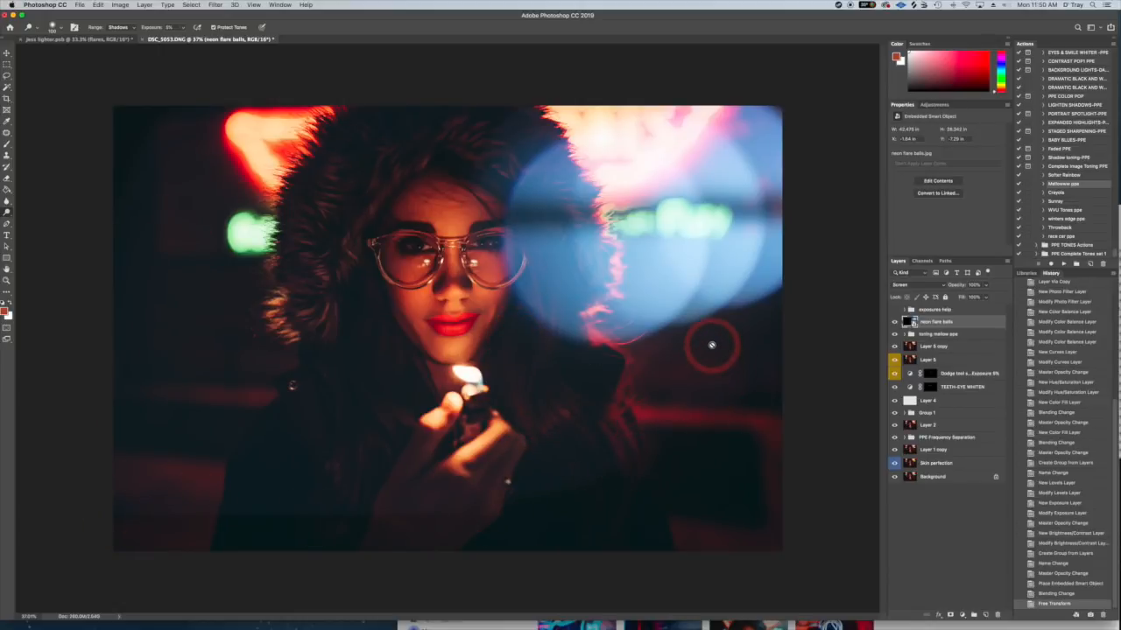
# - Scale the neon flare balls layer up further to about 364%, and shift the circles slightly upward beside the face
pyautogui.press('super+t')
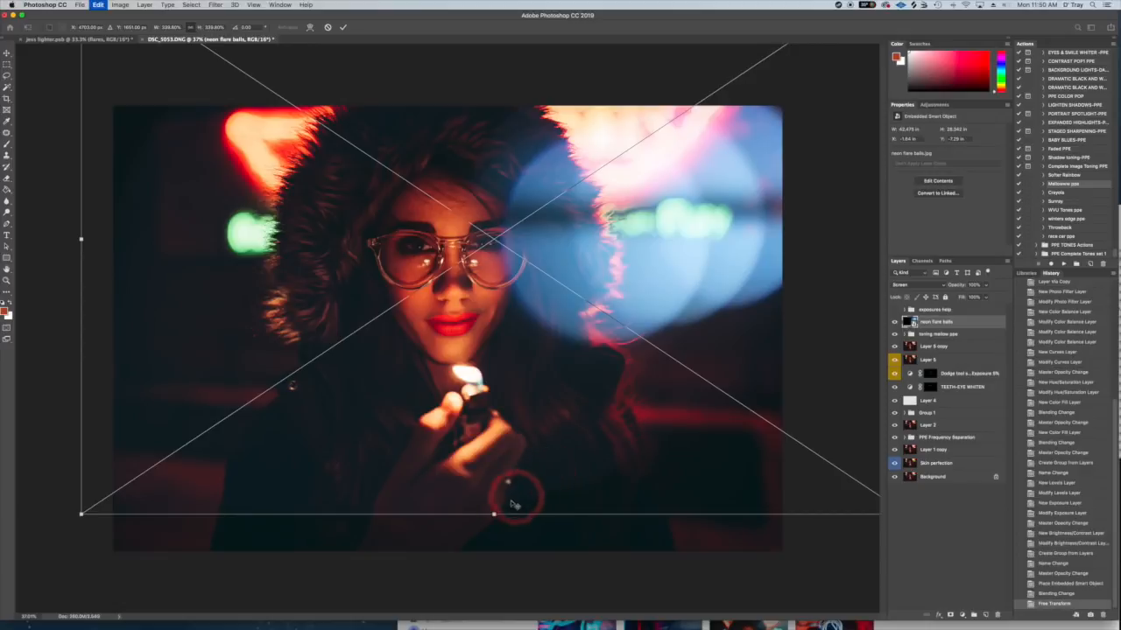
pyautogui.moveTo(494, 516); pyautogui.dragTo(493, 556)
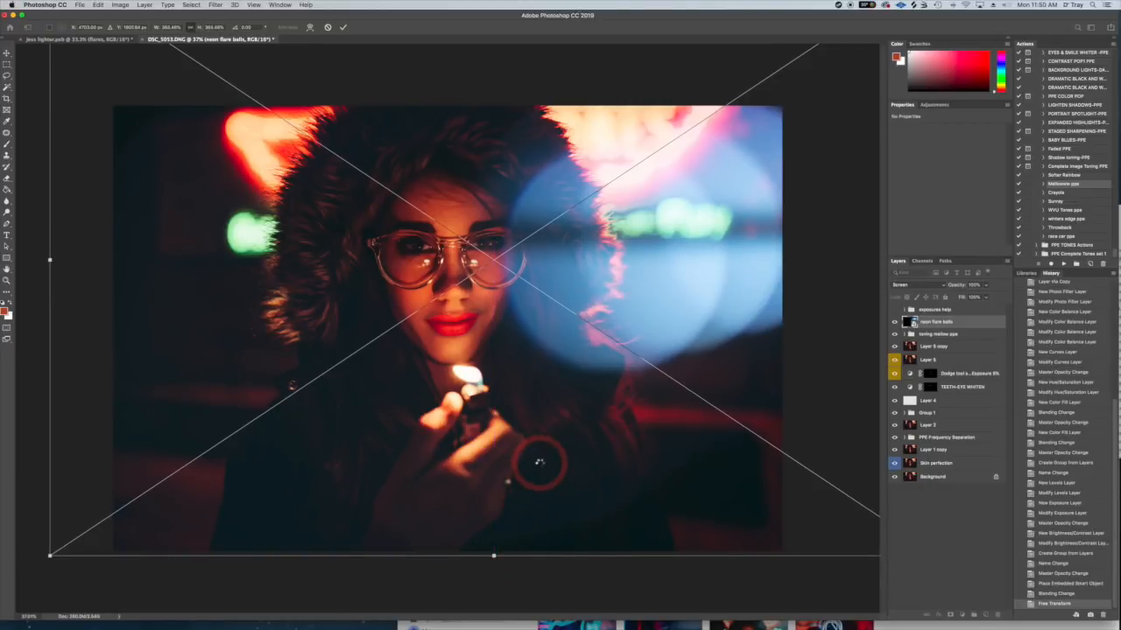
pyautogui.press('Return')
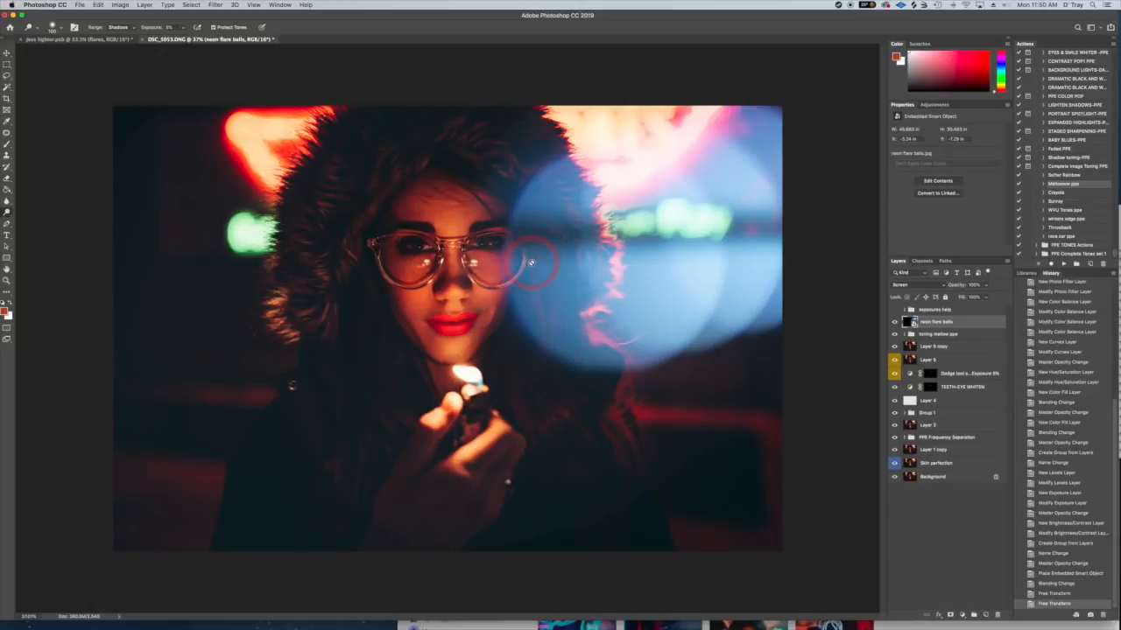
pyautogui.click(7, 53)
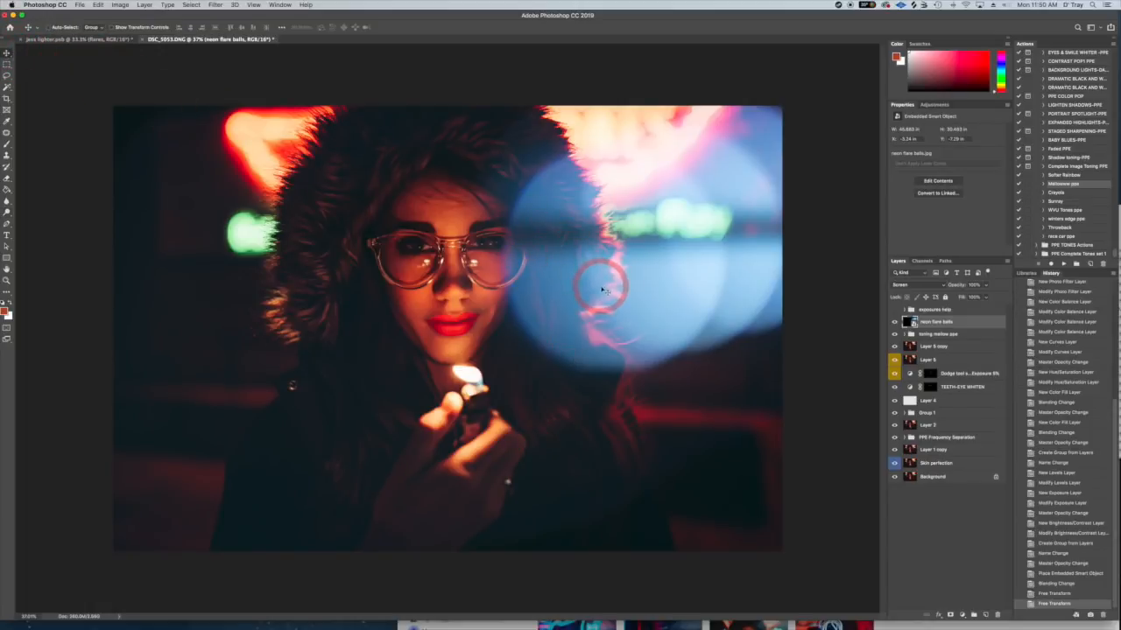
pyautogui.moveTo(609, 292)
pyautogui.mouseDown()
pyautogui.moveTo(607, 262)
pyautogui.moveTo(623, 260)
pyautogui.moveTo(606, 270)
pyautogui.mouseUp()
# - Lower the neon flare balls layer's opacity to 78% and add a layer mask to it
pyautogui.click(987, 286)
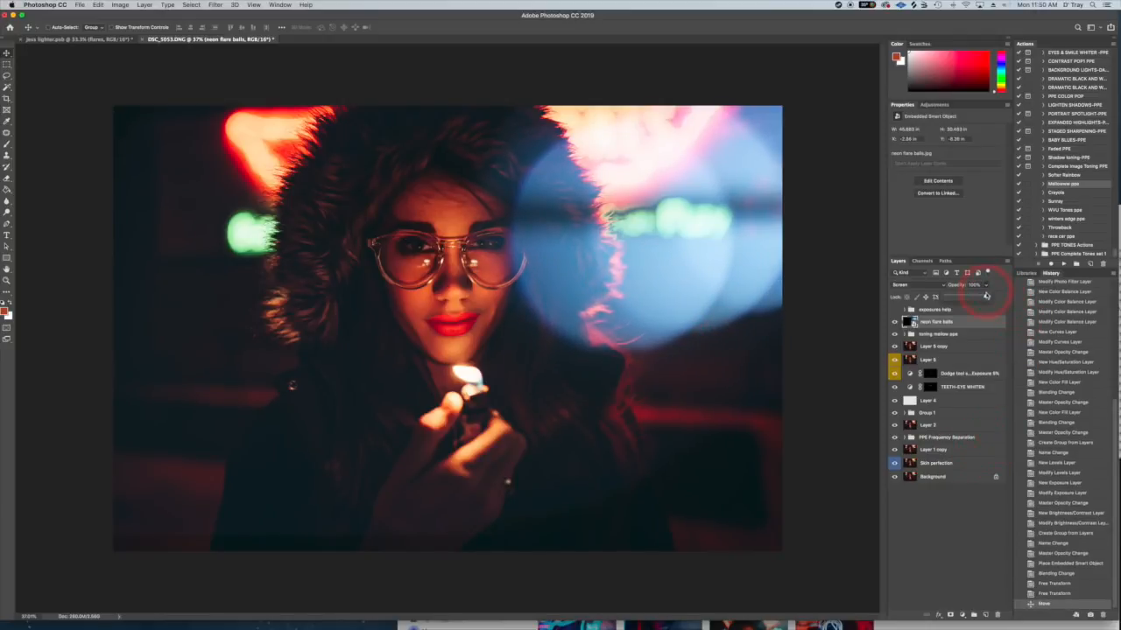
pyautogui.moveTo(978, 297); pyautogui.dragTo(977, 297)
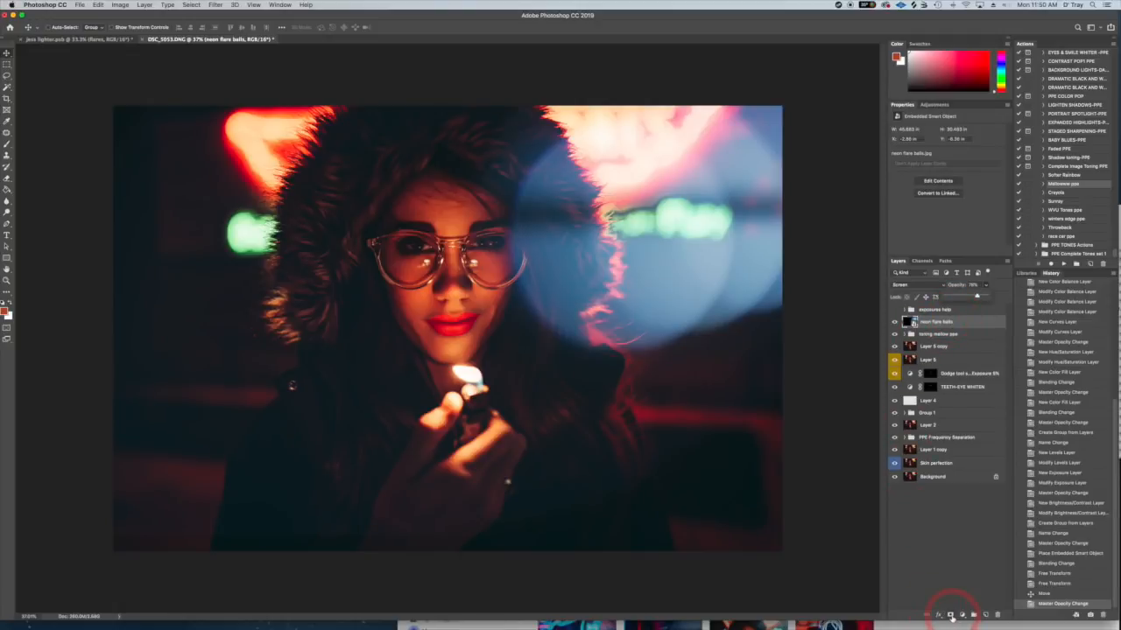
pyautogui.click(951, 616)
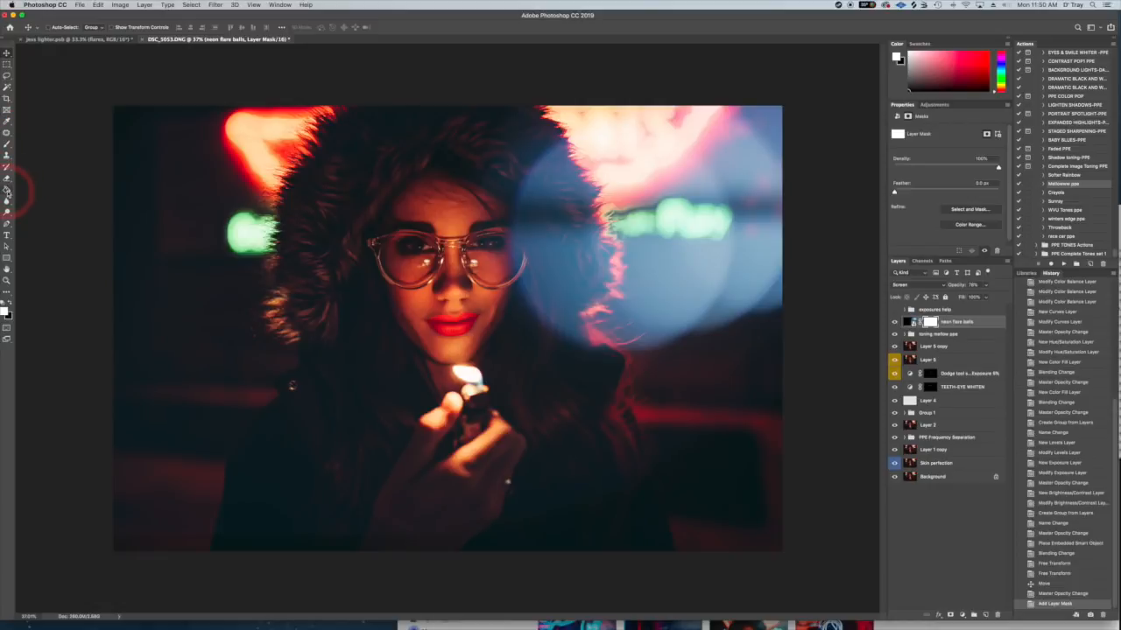
# - Redraw a white-to-black linear gradient on the flare mask until the circles fade softly toward the face, and lower the layer's opacity to 71%
pyautogui.click(9, 190)
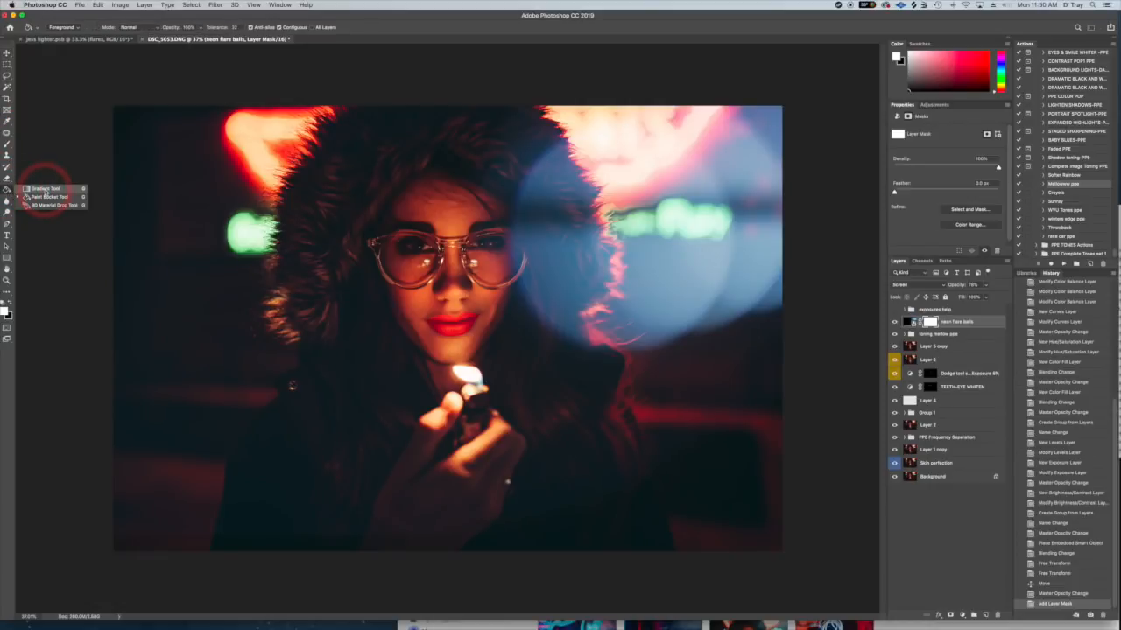
pyautogui.click(46, 189)
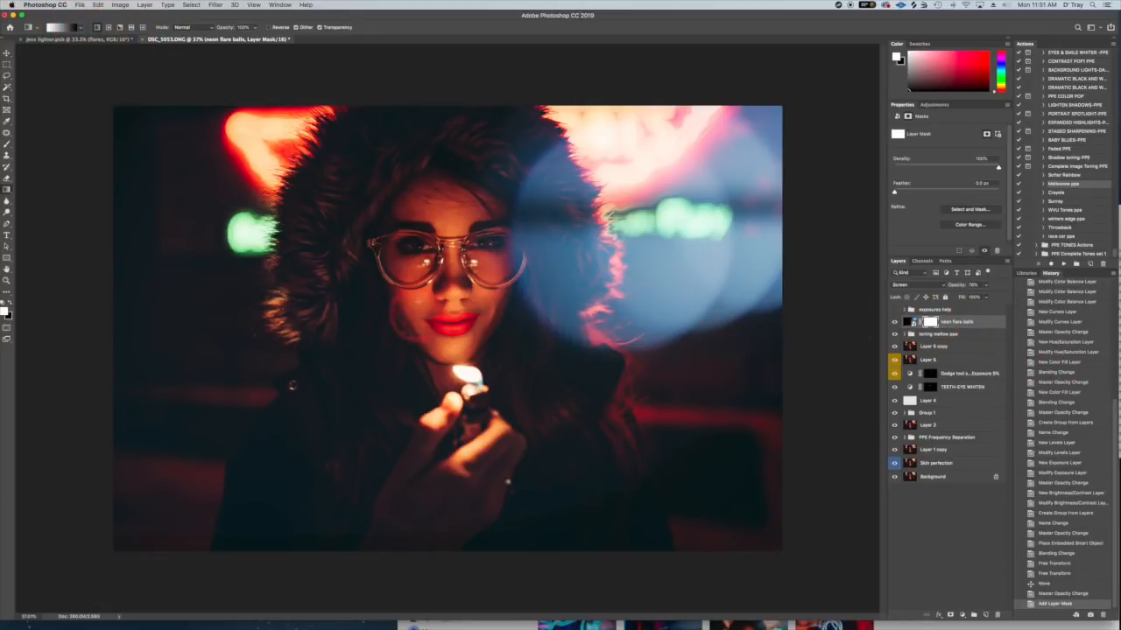
pyautogui.moveTo(503, 250); pyautogui.dragTo(315, 302)
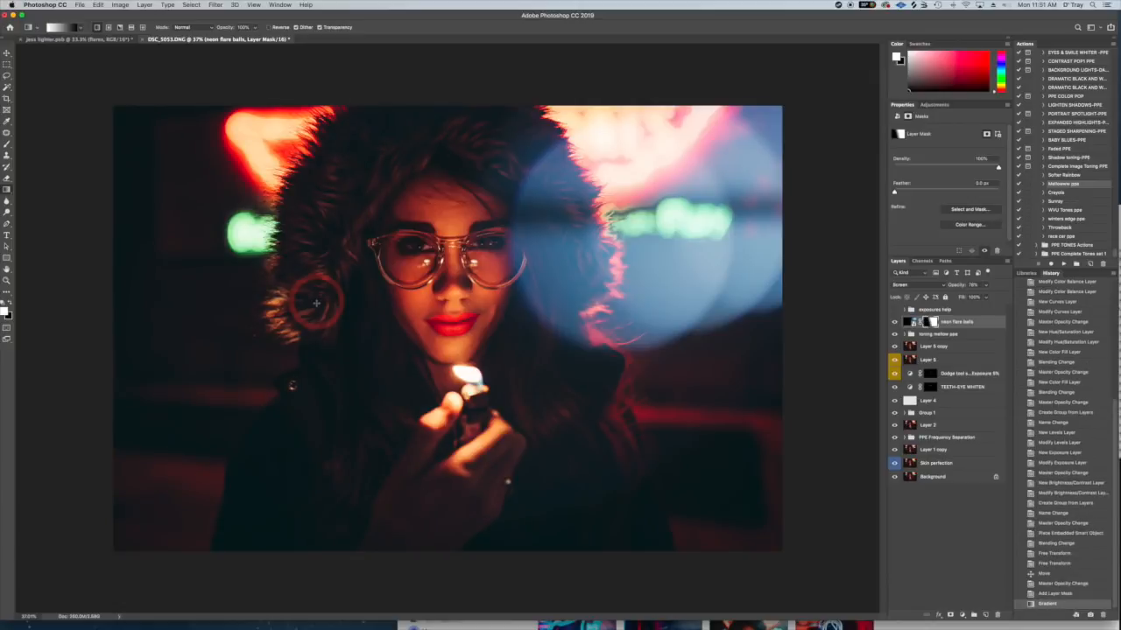
pyautogui.moveTo(685, 222); pyautogui.dragTo(627, 260)
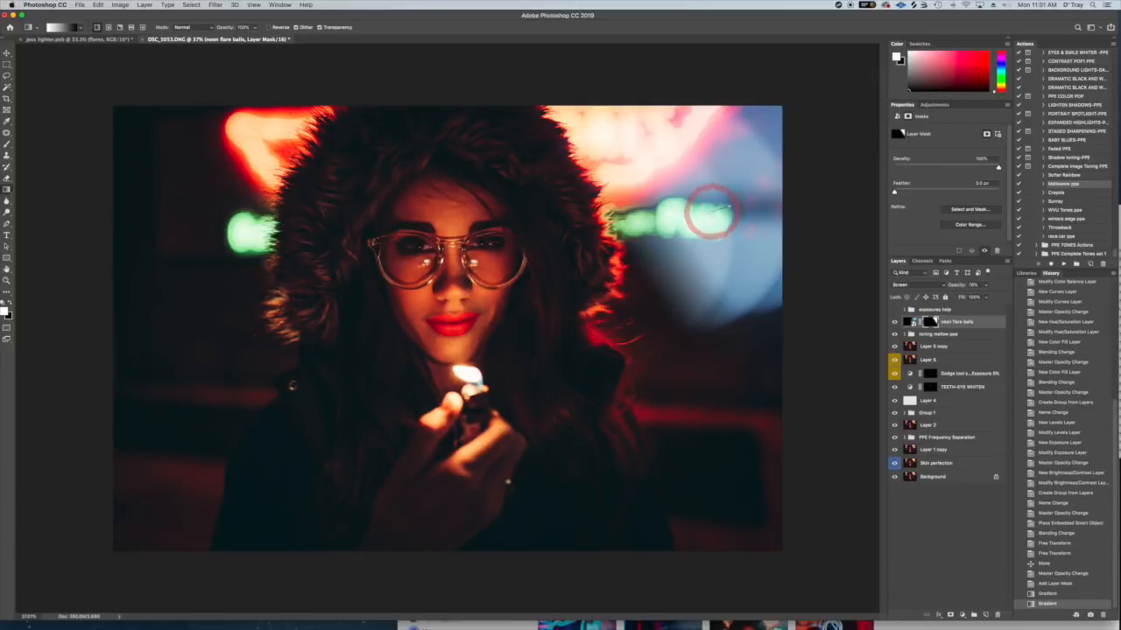
pyautogui.moveTo(700, 216); pyautogui.dragTo(670, 231)
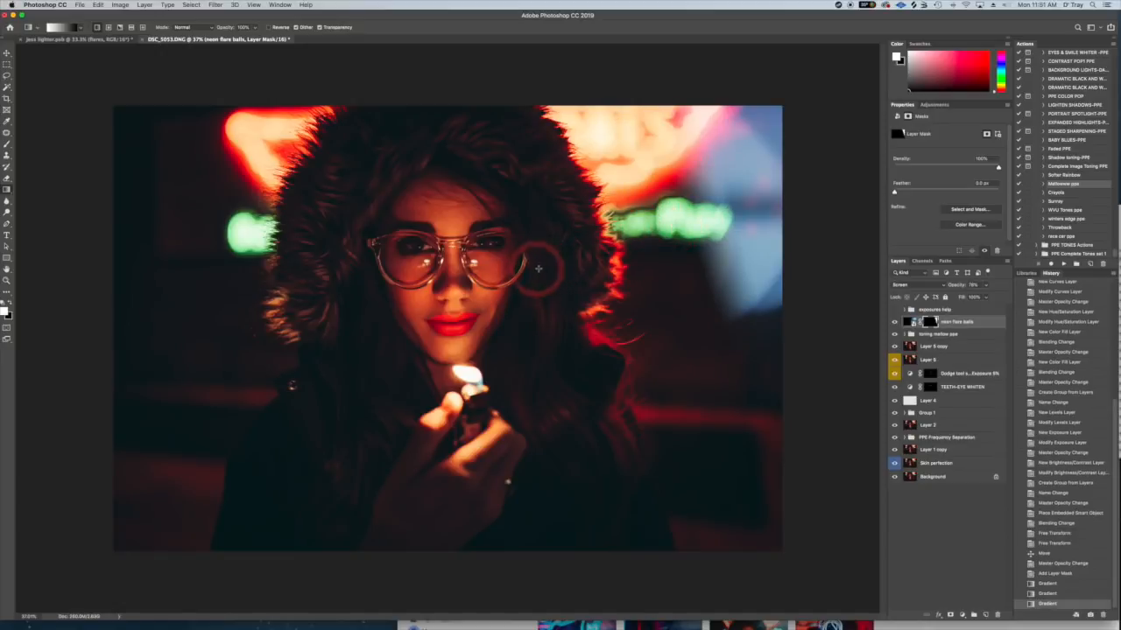
pyautogui.moveTo(538, 268); pyautogui.dragTo(408, 317)
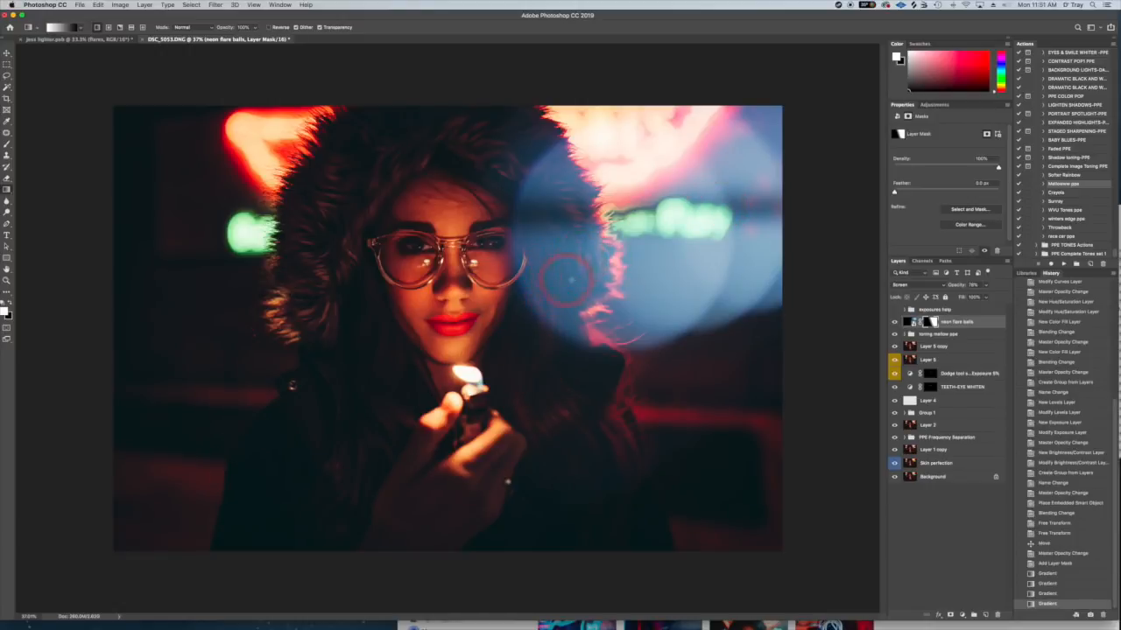
pyautogui.moveTo(602, 256); pyautogui.dragTo(602, 109)
pyautogui.moveTo(627, 231); pyautogui.dragTo(520, 268)
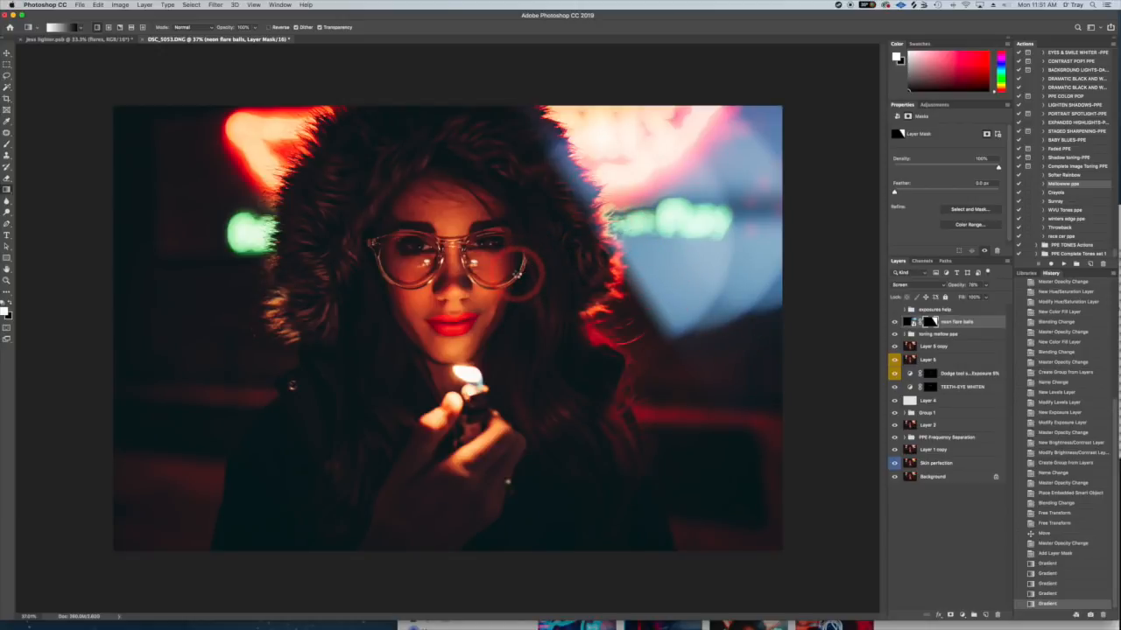
pyautogui.moveTo(608, 229); pyautogui.dragTo(424, 319)
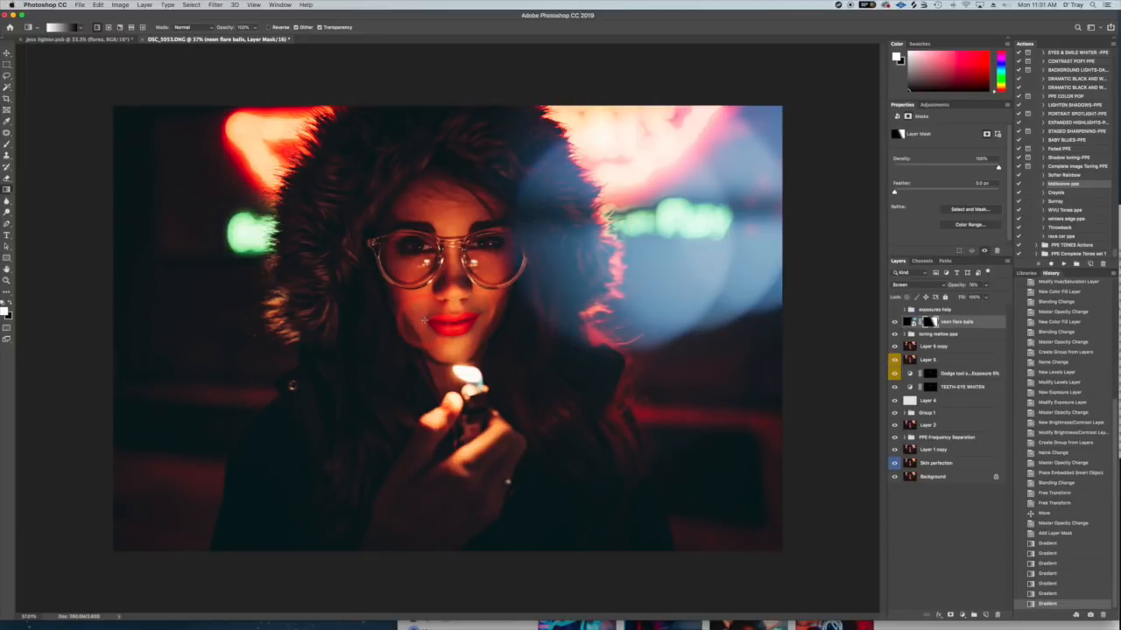
pyautogui.moveTo(553, 259); pyautogui.dragTo(412, 324)
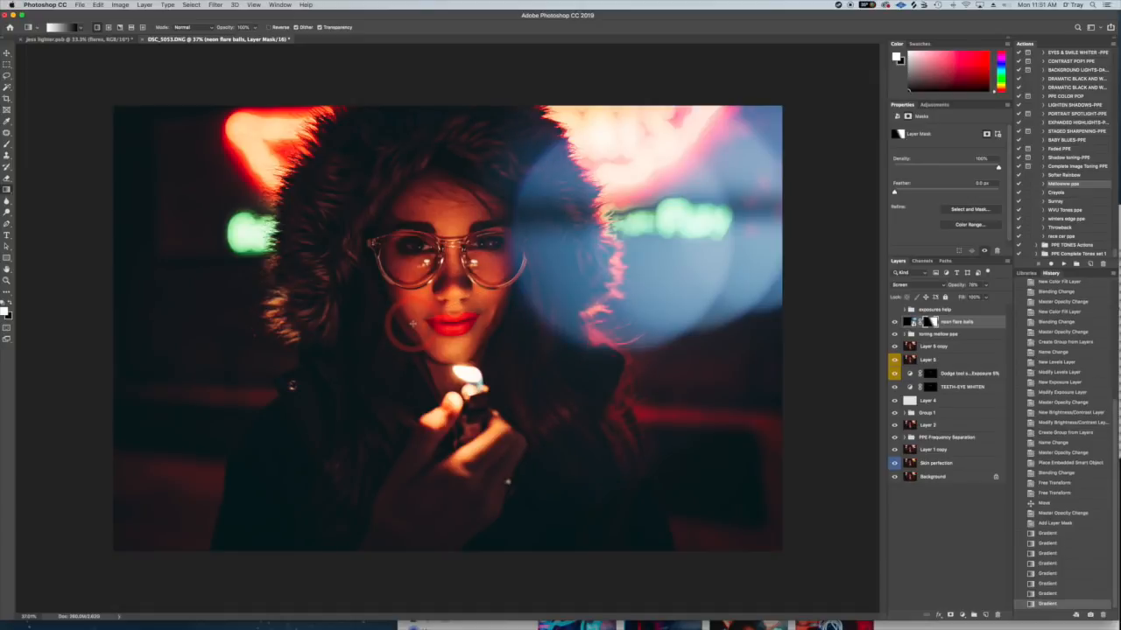
pyautogui.moveTo(589, 263); pyautogui.dragTo(426, 325)
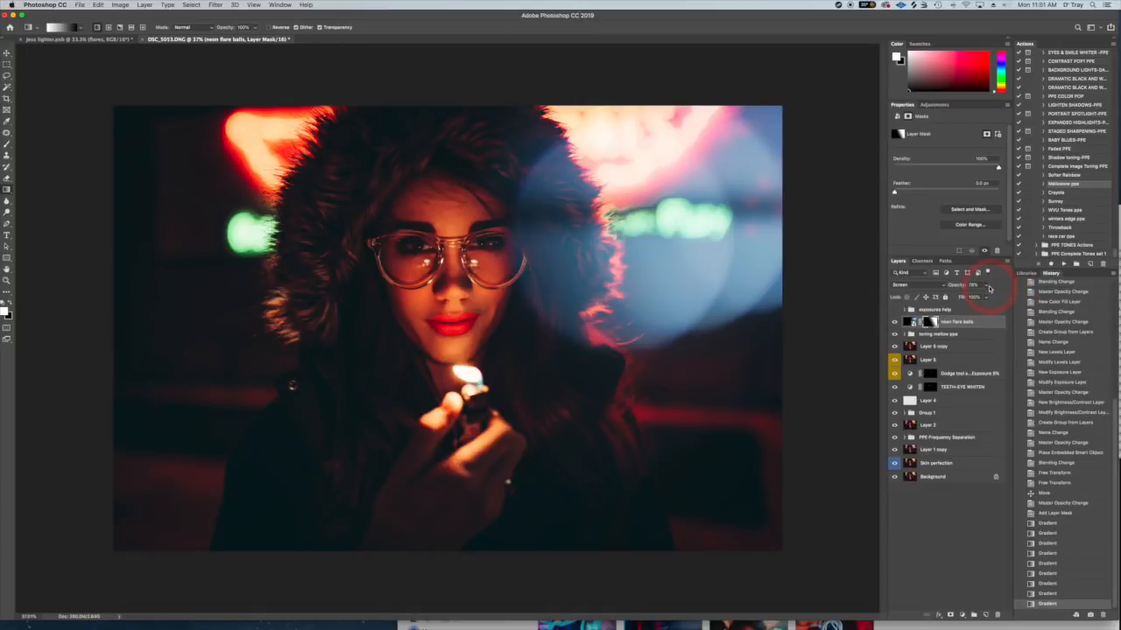
pyautogui.moveTo(987, 297); pyautogui.dragTo(983, 298)
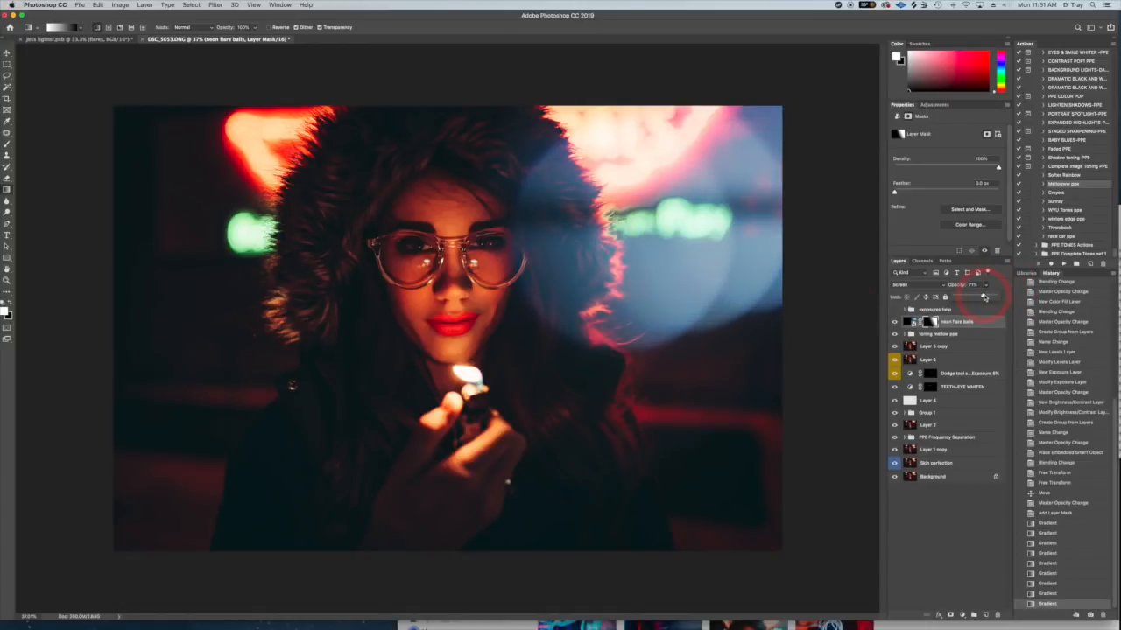
pyautogui.click(910, 322)
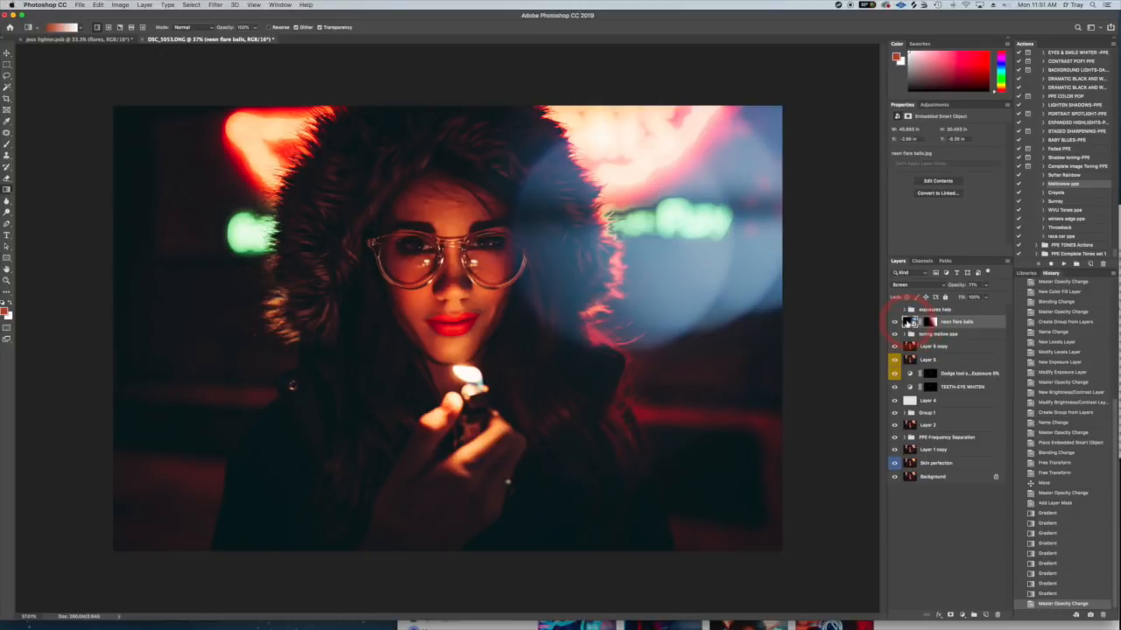
pyautogui.press('super+u')
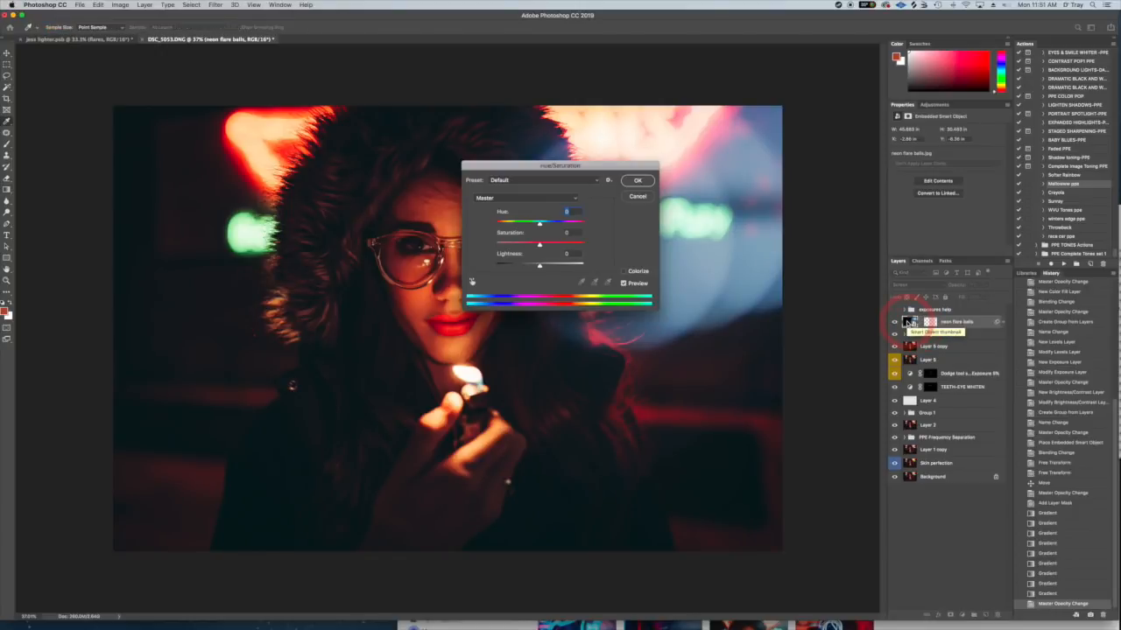
pyautogui.moveTo(559, 167); pyautogui.dragTo(832, 58)
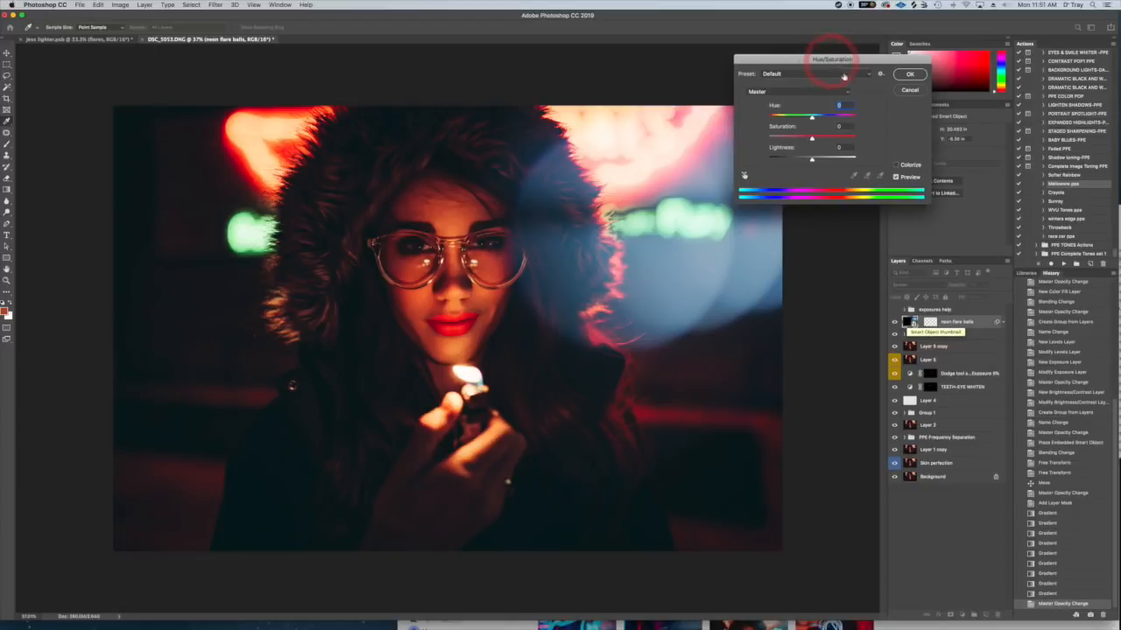
pyautogui.moveTo(810, 119)
pyautogui.mouseDown()
pyautogui.moveTo(777, 119)
pyautogui.moveTo(842, 117)
pyautogui.moveTo(828, 118)
pyautogui.mouseUp()
pyautogui.click(910, 91)
# - Apply Hue/Saturation to the neon flare balls image and shift its Hue to -50 for a teal flare
pyautogui.click(911, 323)
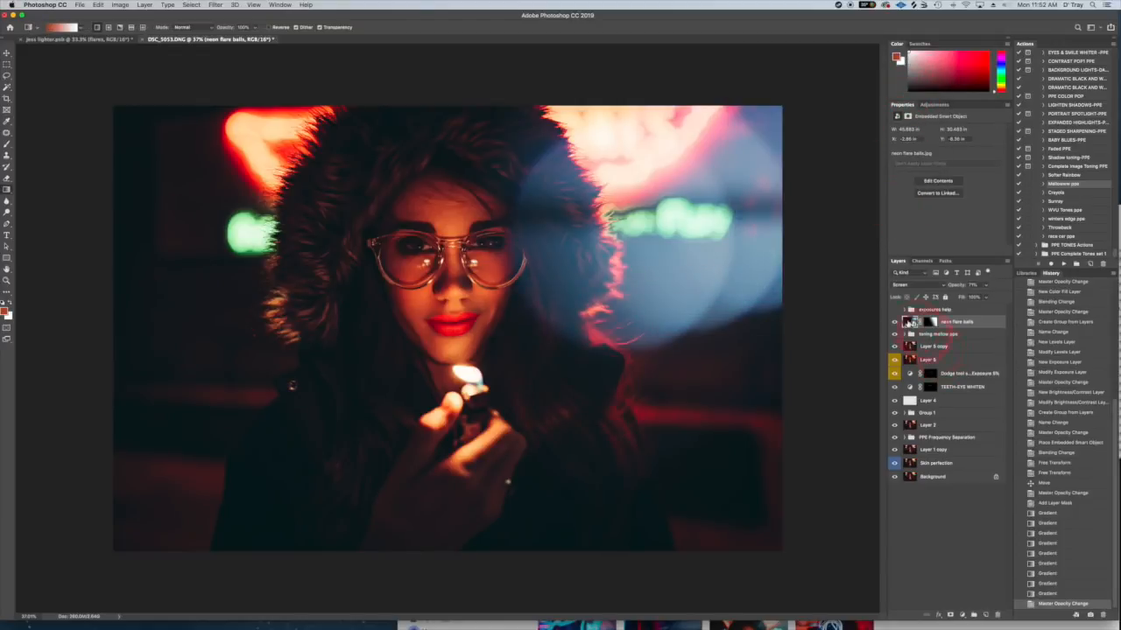
pyautogui.click(908, 322)
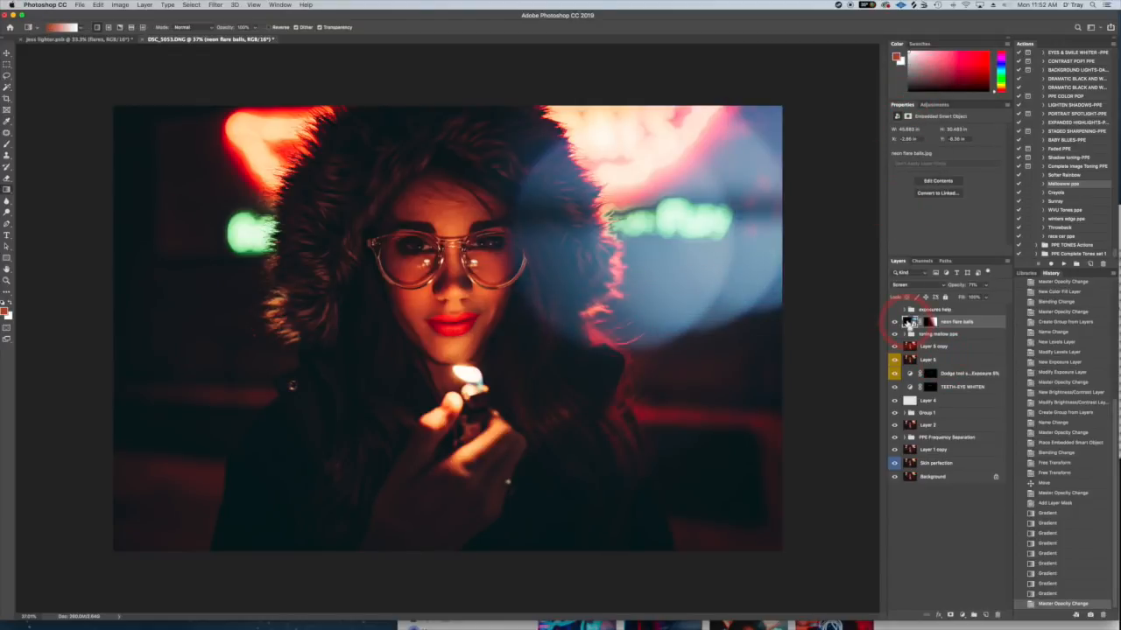
pyautogui.press('super+u')
pyautogui.moveTo(833, 56); pyautogui.dragTo(872, 91)
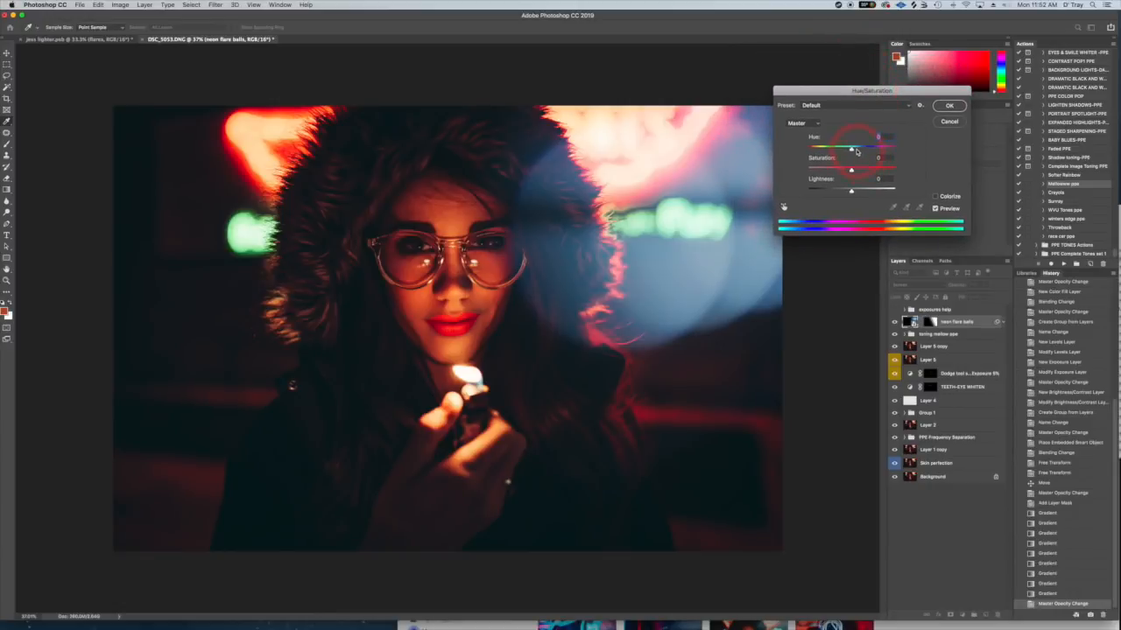
pyautogui.moveTo(851, 151); pyautogui.dragTo(864, 151)
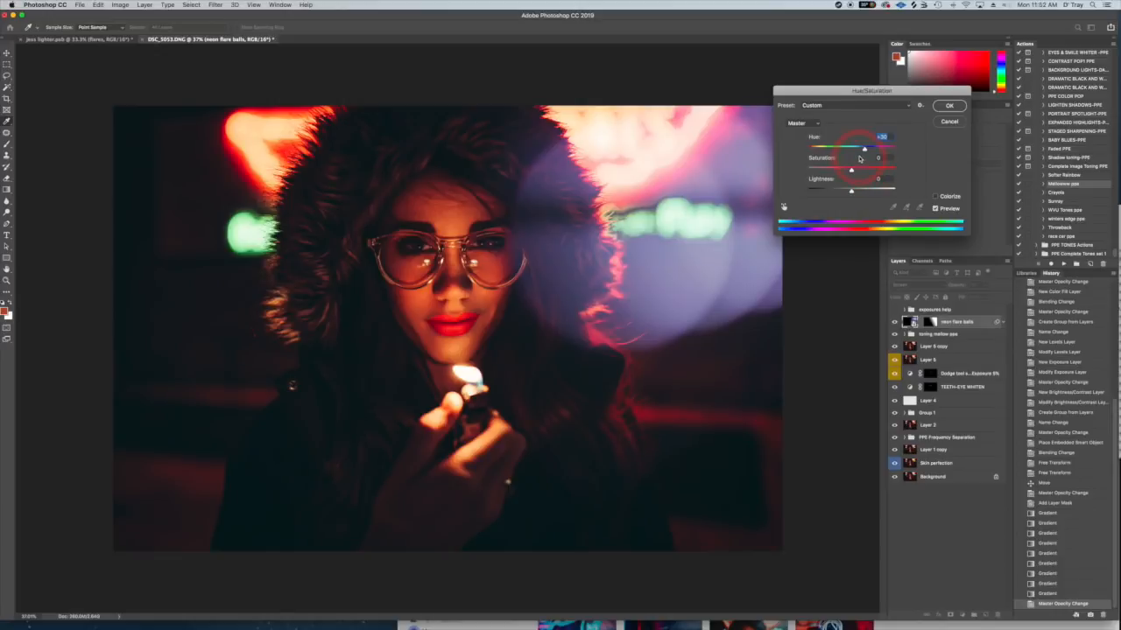
pyautogui.click(829, 150)
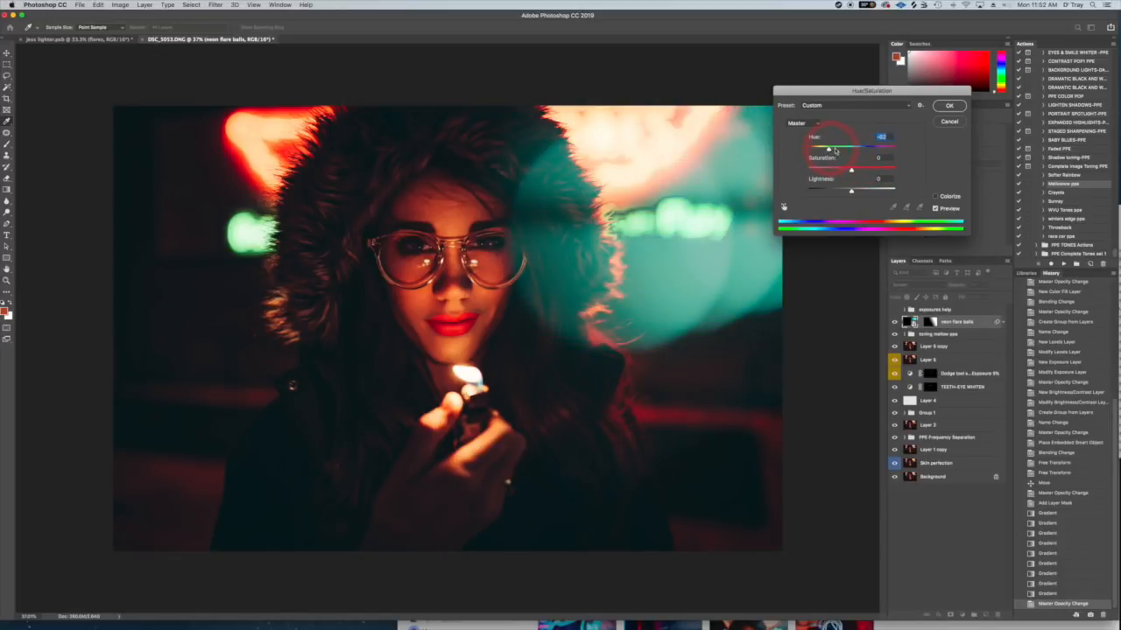
pyautogui.moveTo(828, 150)
pyautogui.mouseDown()
pyautogui.moveTo(886, 150)
pyautogui.moveTo(831, 152)
pyautogui.mouseUp()
# - Set the flare's Saturation to -9, try brighter and darker Lightness values, and reset Lightness to 0
pyautogui.moveTo(851, 169); pyautogui.dragTo(840, 172)
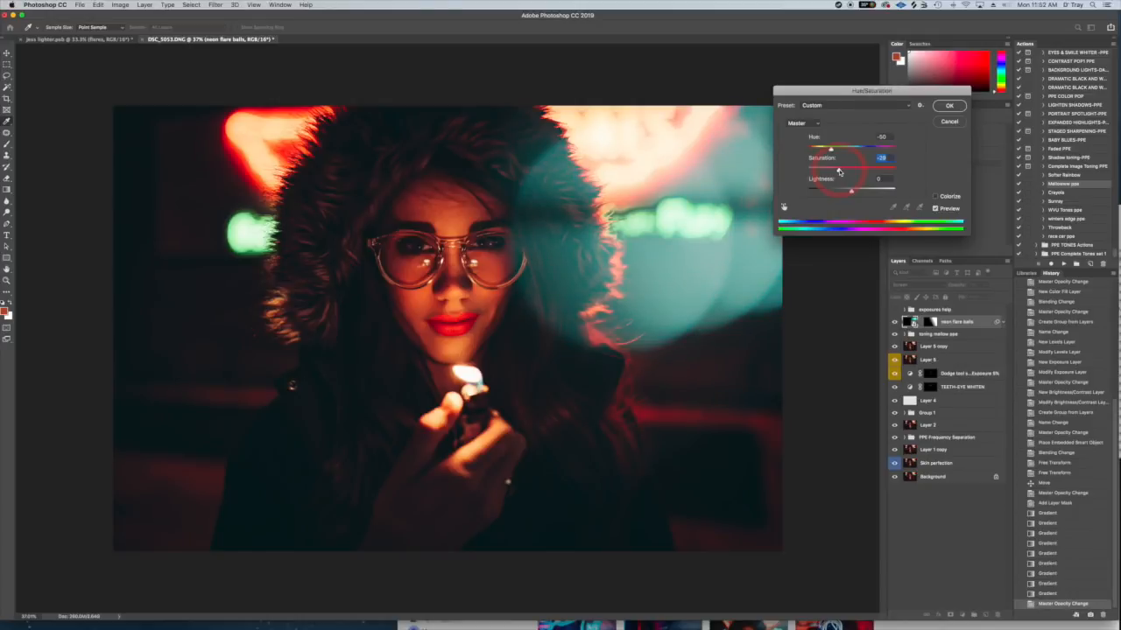
pyautogui.moveTo(839, 170); pyautogui.dragTo(868, 192)
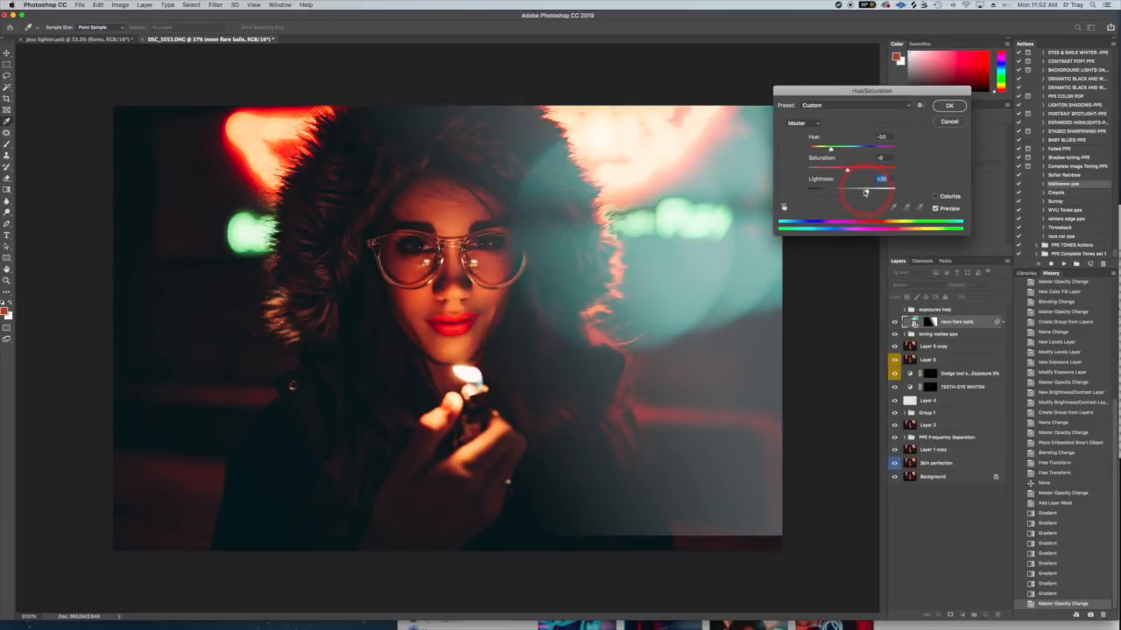
pyautogui.click(841, 191)
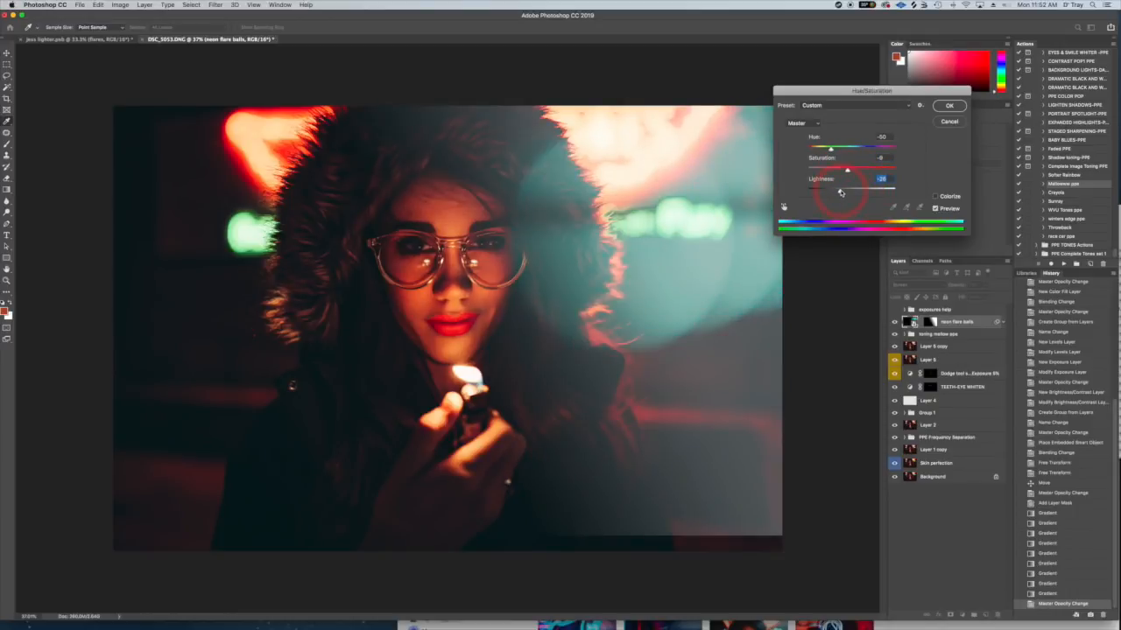
pyautogui.click(884, 179)
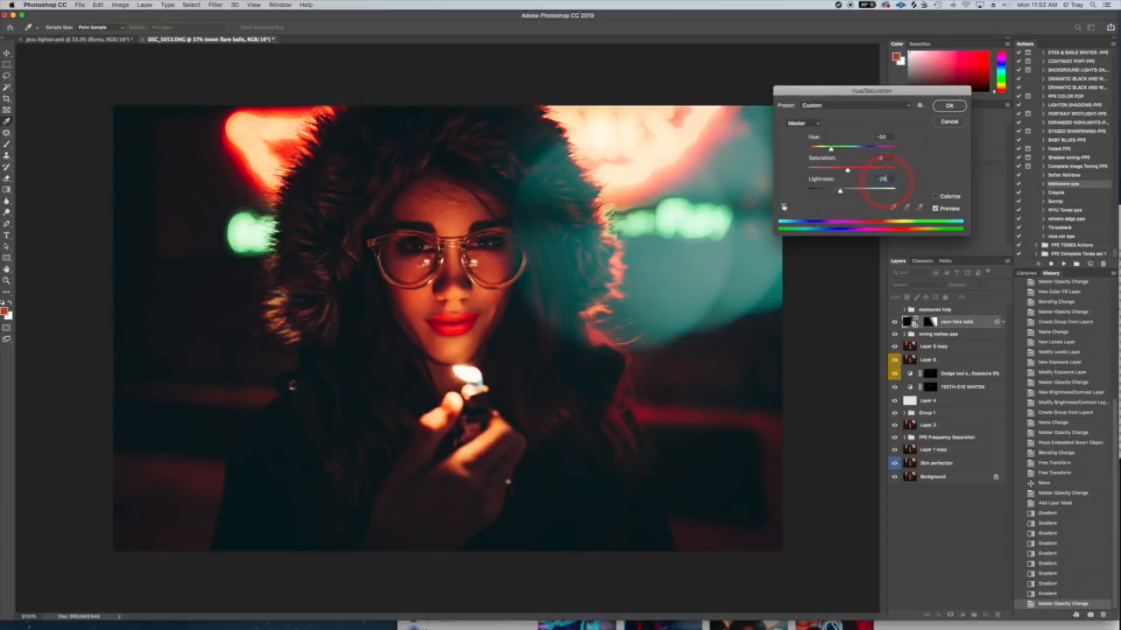
pyautogui.write('00')
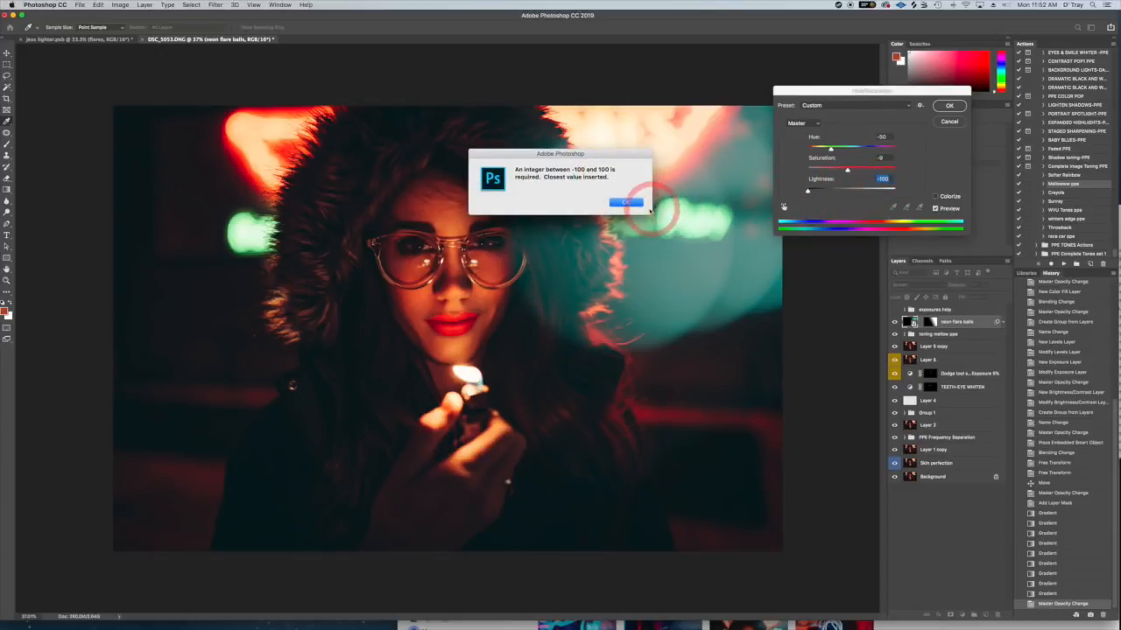
pyautogui.click(632, 202)
pyautogui.click(891, 179)
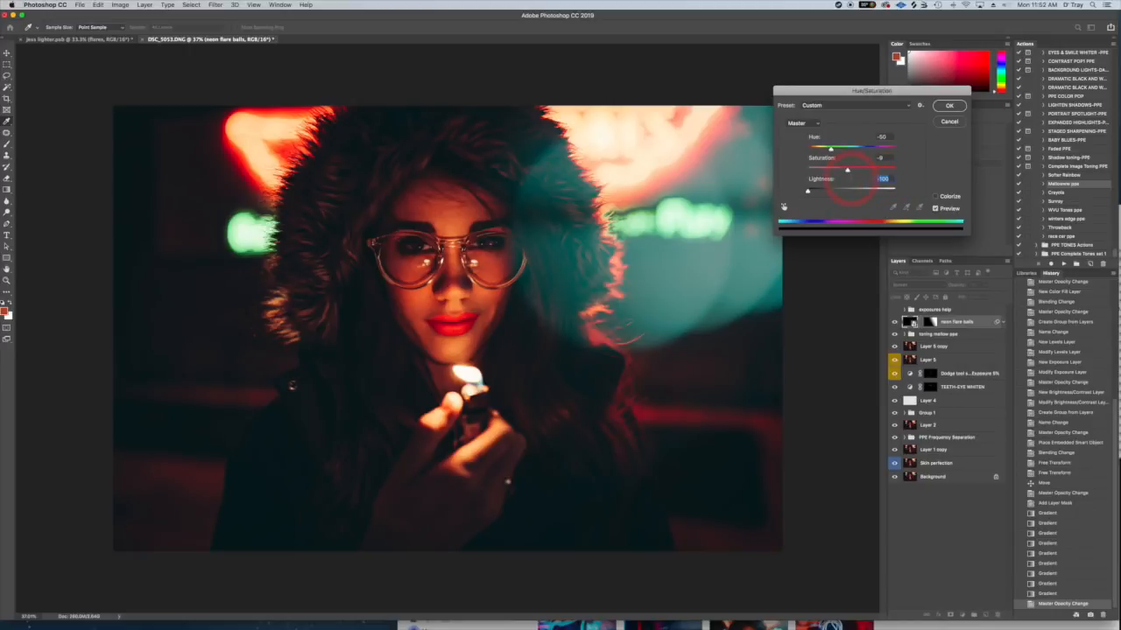
pyautogui.write('0')
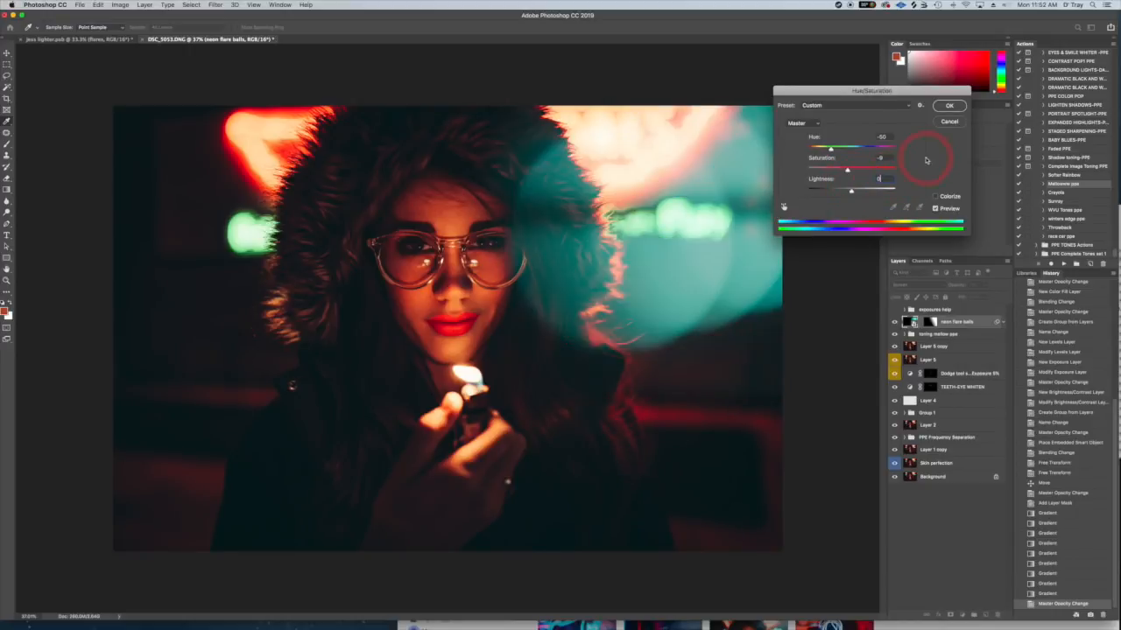
# - Confirm the flare's Hue/Saturation adjustment and run the EYES - SHARPER PPE action through its instruction message
pyautogui.click(958, 109)
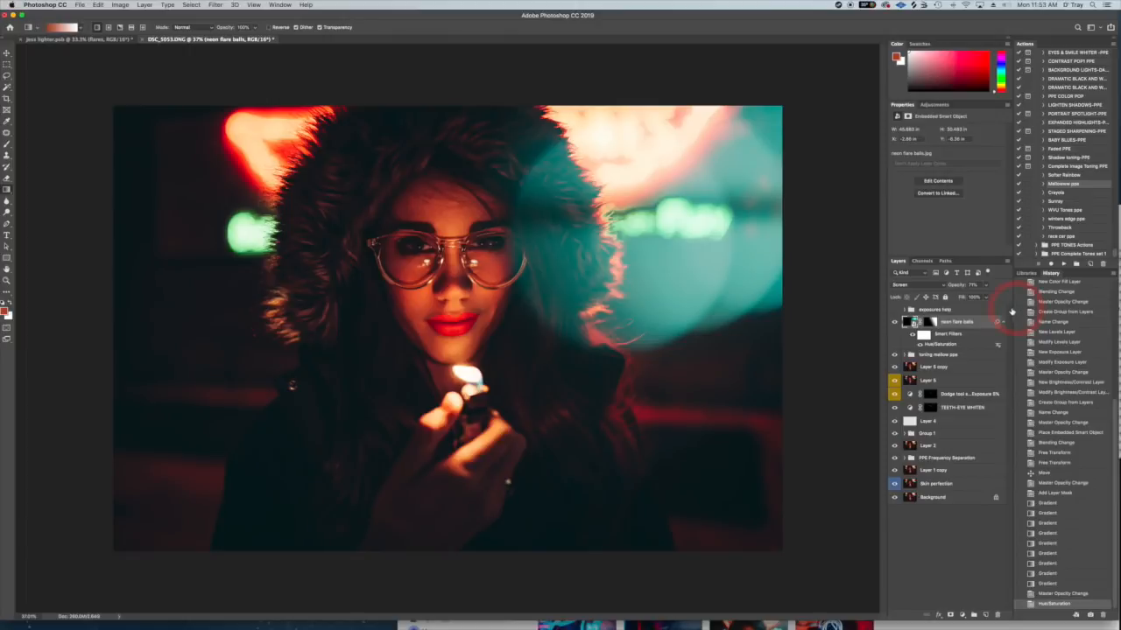
pyautogui.scroll(2, 1068, 127)
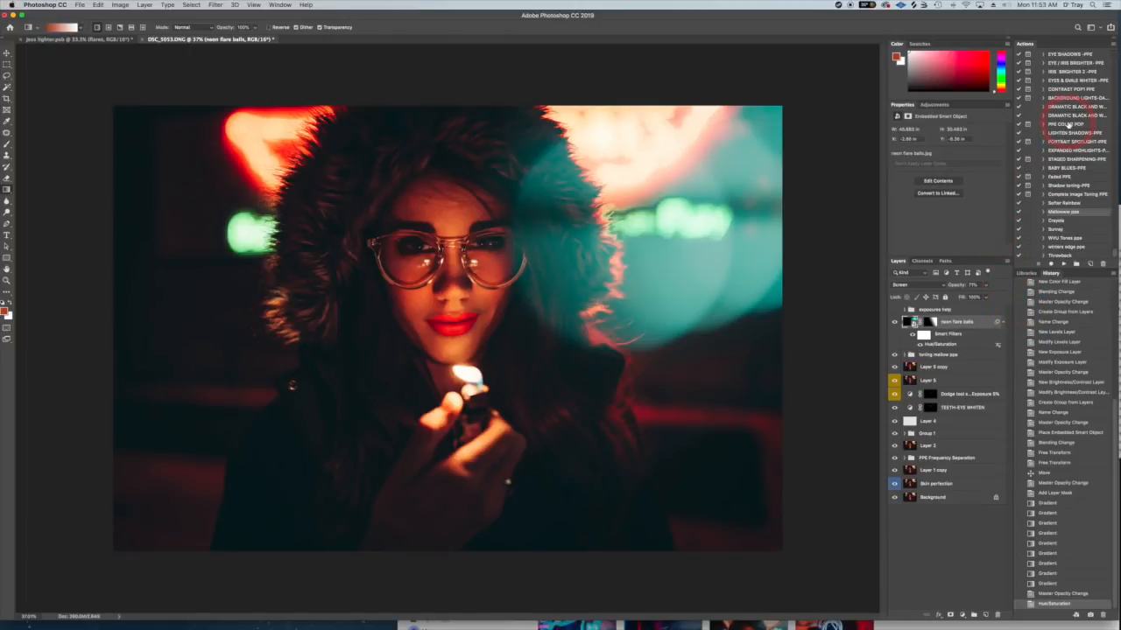
pyautogui.scroll(2, 1070, 114)
pyautogui.click(1070, 79)
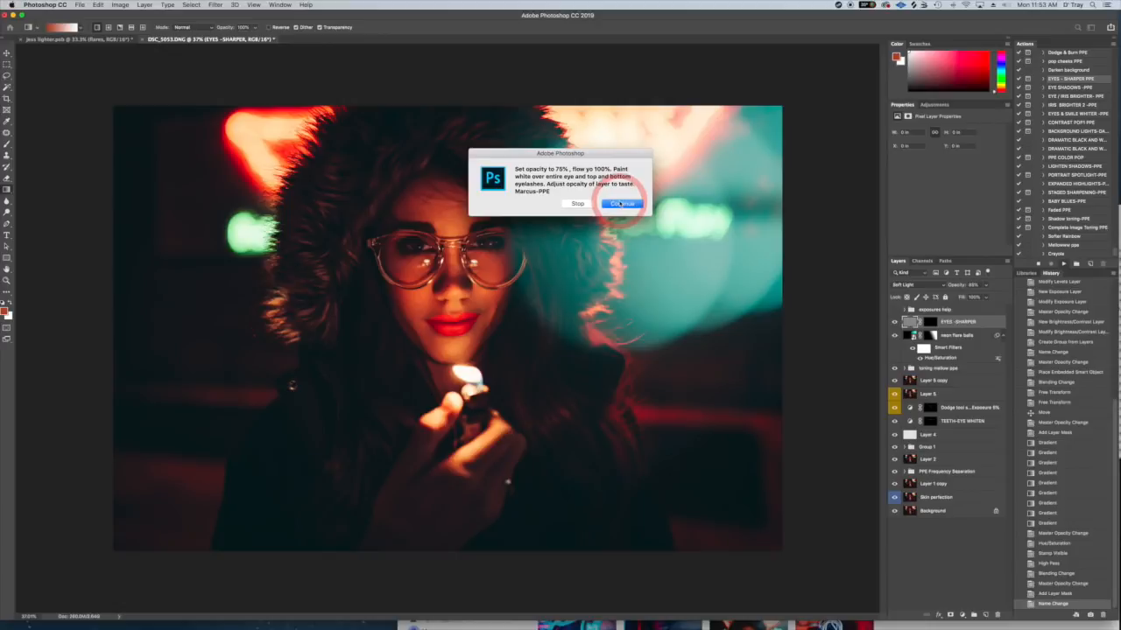
pyautogui.press('Return')
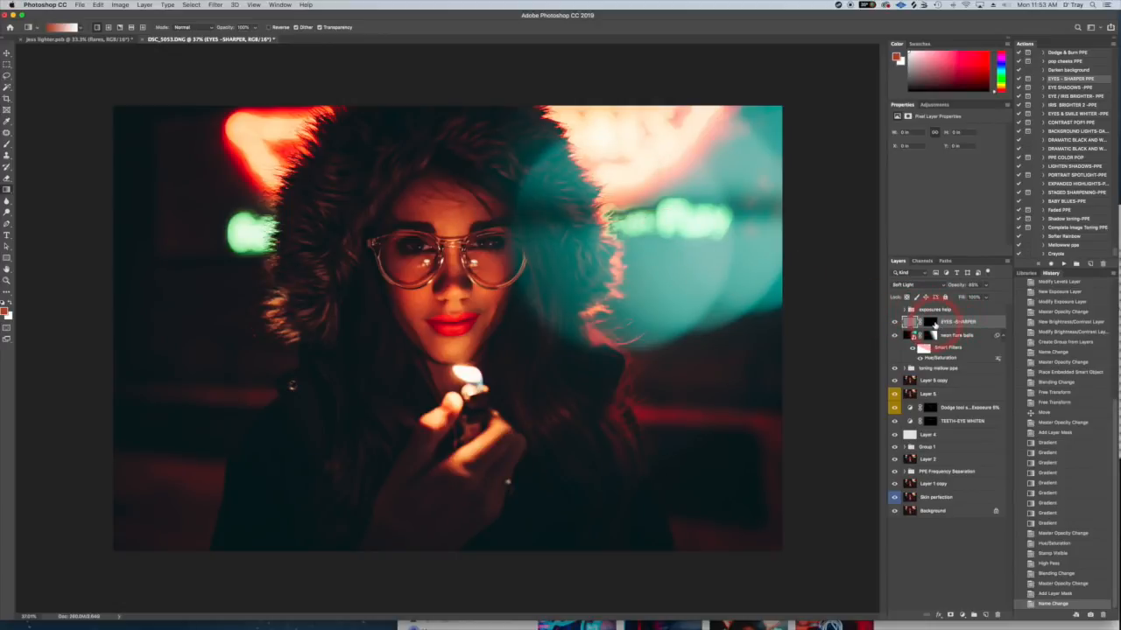
# - Set up the Brush tool with 75% opacity and 100% flow for painting on the EYES -SHARPER mask
pyautogui.click(7, 144)
pyautogui.click(185, 27)
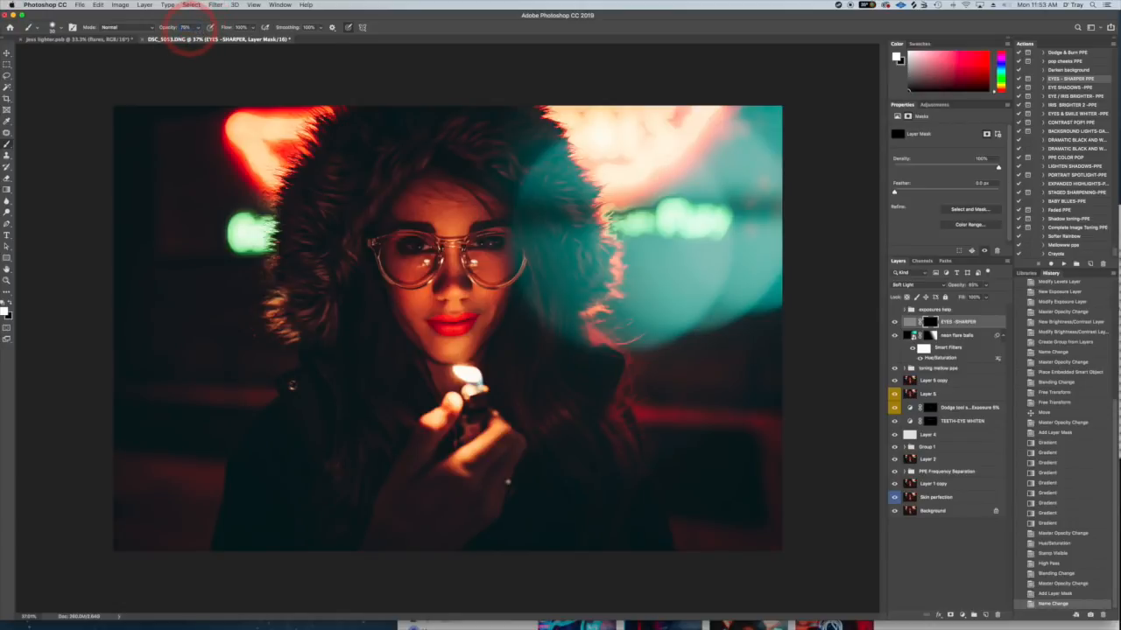
pyautogui.click(240, 28)
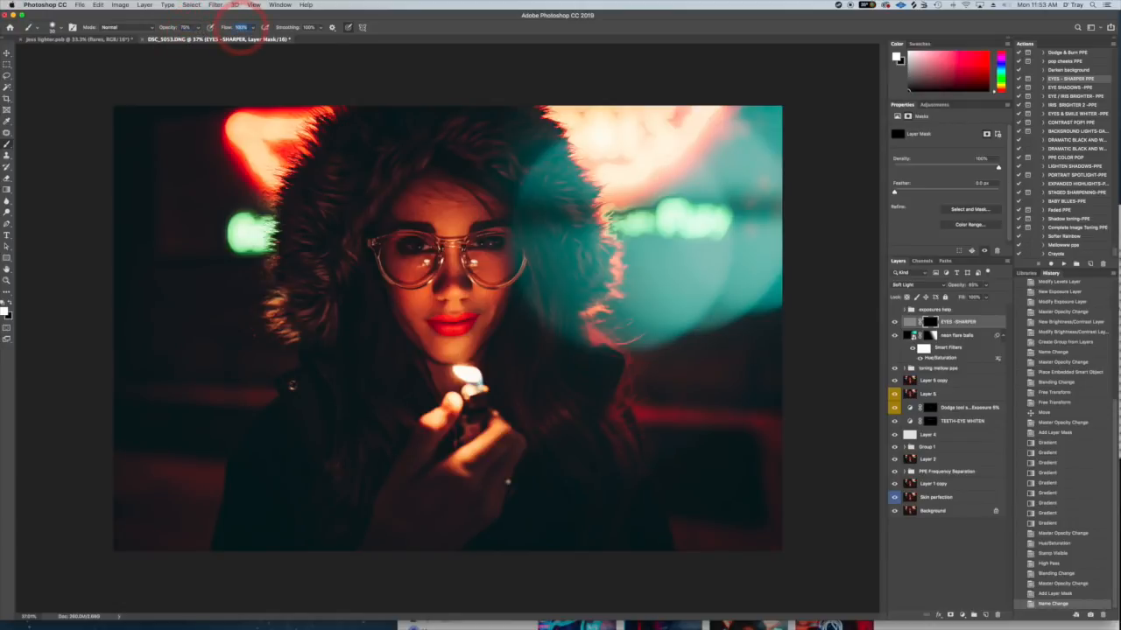
pyautogui.write('90')
pyautogui.press('Return')
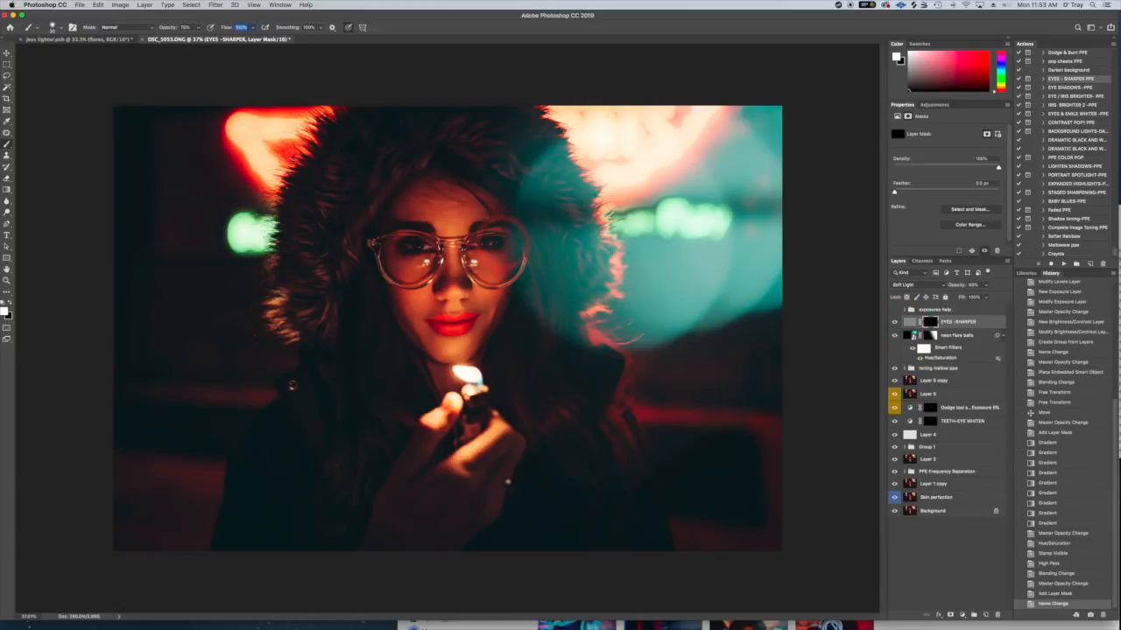
# - Enlarge the brush slightly and paint white over both eyes and their lashes on the EYES -SHARPER layer mask
pyautogui.click(484, 243)
pyautogui.press(']')
pyautogui.press(']')
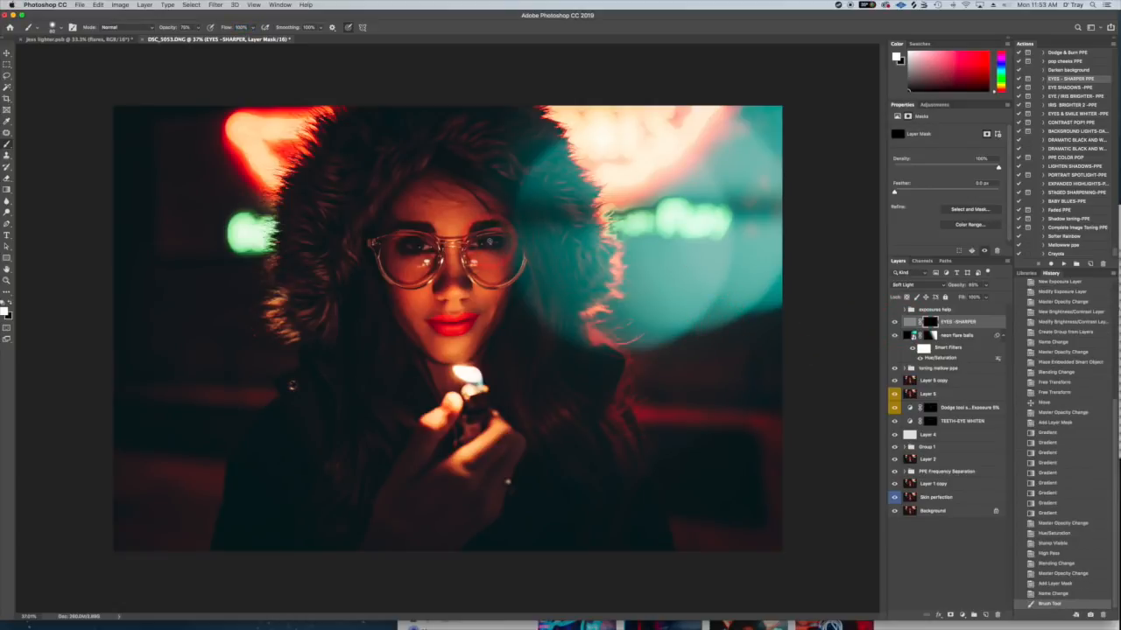
pyautogui.moveTo(472, 242)
pyautogui.mouseDown()
pyautogui.moveTo(508, 224)
pyautogui.moveTo(480, 226)
pyautogui.mouseUp()
pyautogui.moveTo(403, 243)
pyautogui.mouseDown()
pyautogui.moveTo(401, 232)
pyautogui.moveTo(448, 230)
pyautogui.mouseUp()
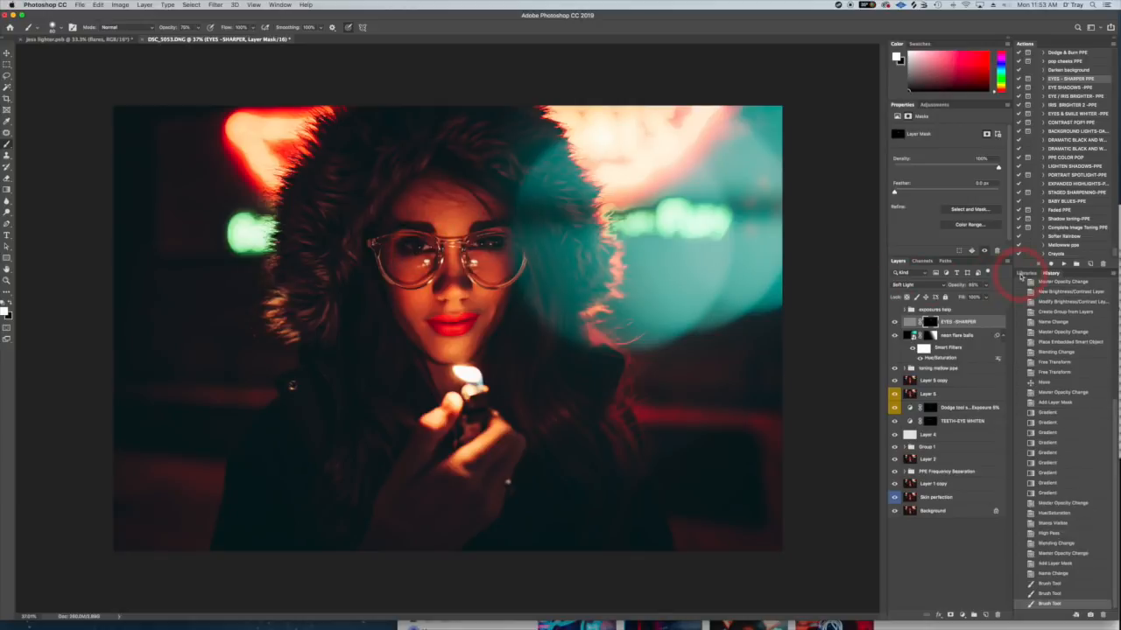
# - Compare the eyes with the EYES -SHARPER layer hidden and shown
pyautogui.click(895, 322)
pyautogui.click(895, 322)
pyautogui.click(895, 323)
pyautogui.click(894, 323)
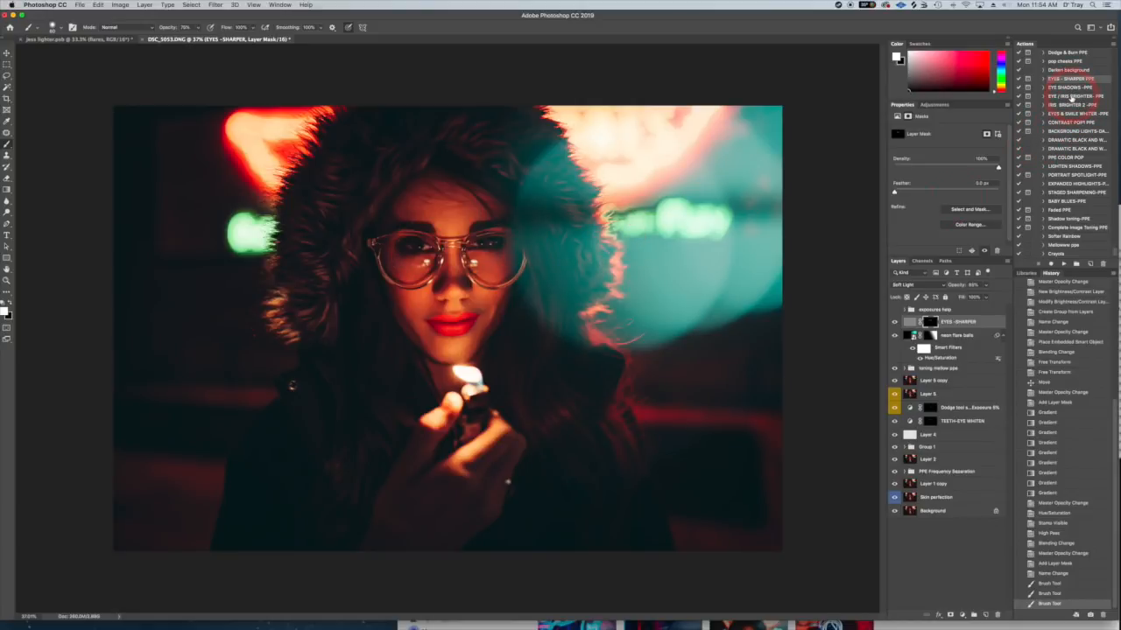
# - Run the Dodging method 2 PPE action to add a masked dodge layer above EYES -SHARPER
pyautogui.click(1068, 89)
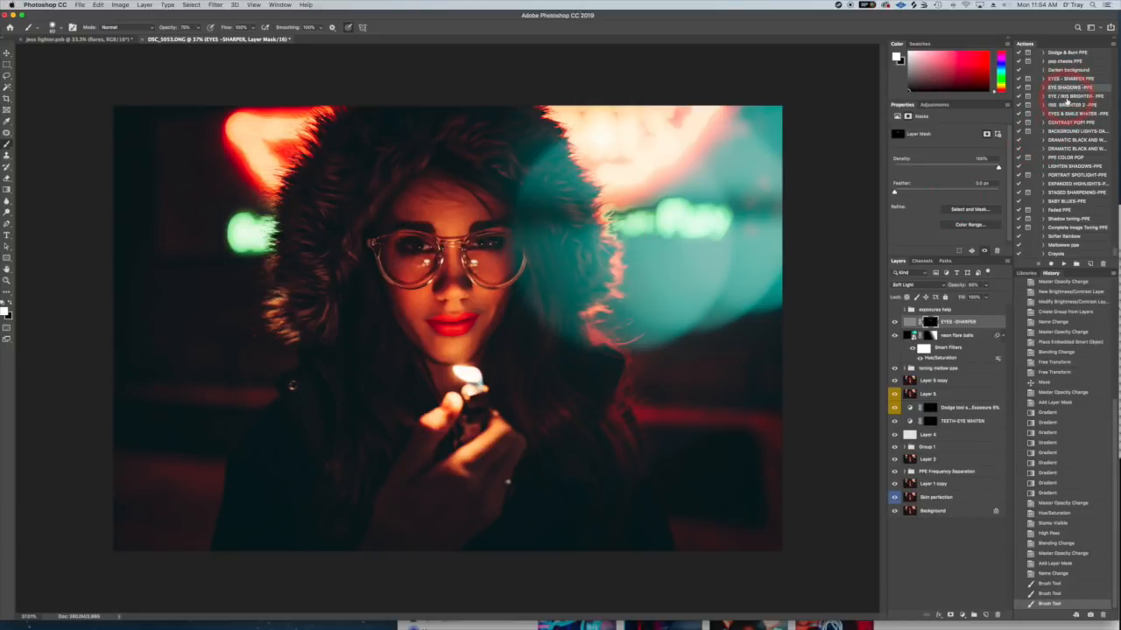
pyautogui.scroll(3, 1067, 80)
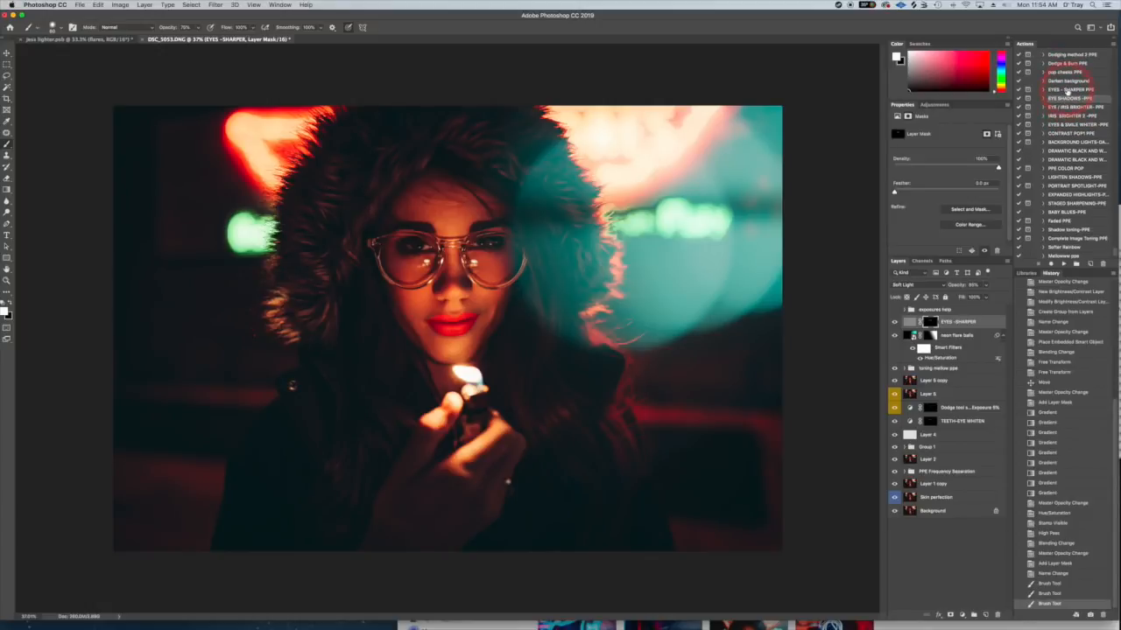
pyautogui.scroll(2, 1068, 95)
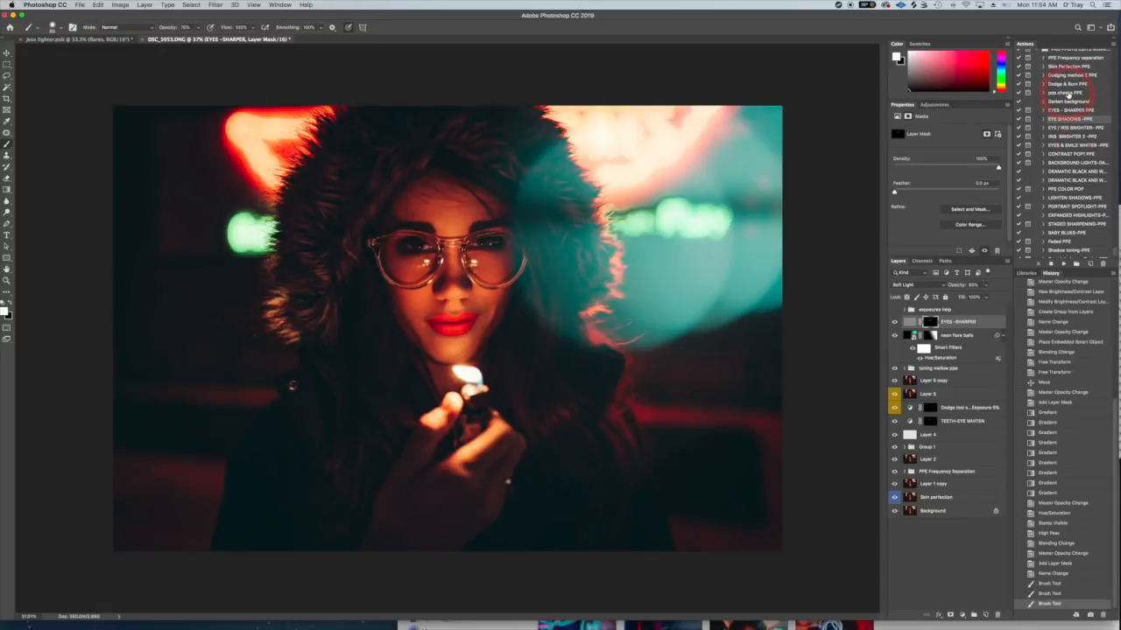
pyautogui.scroll(-1, 1056, 95)
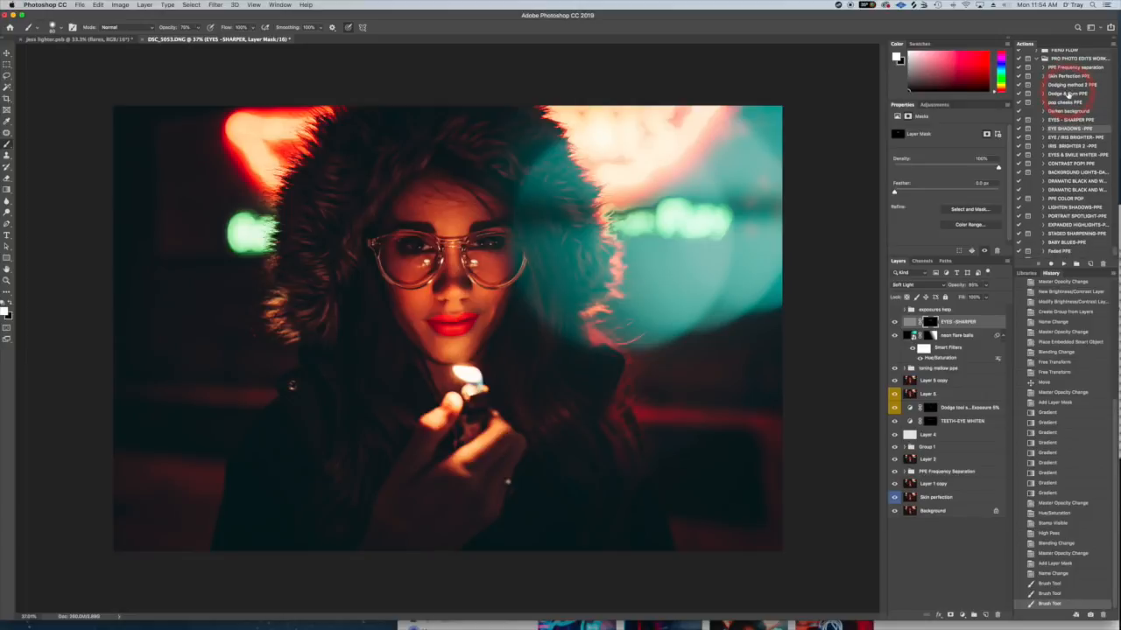
pyautogui.scroll(-1, 1067, 95)
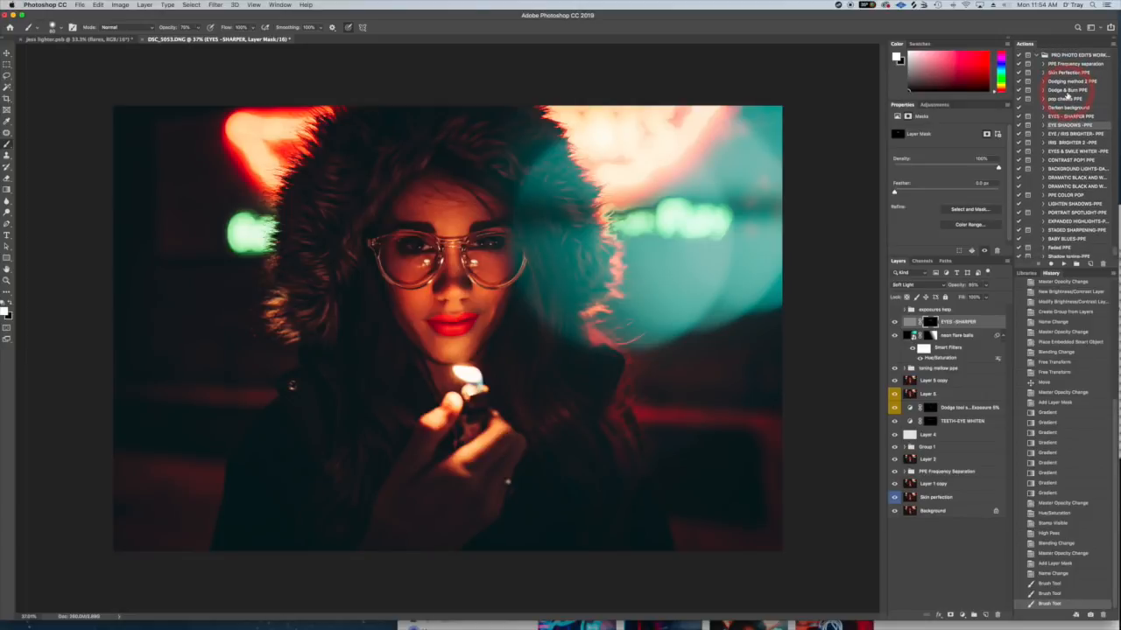
pyautogui.click(1069, 82)
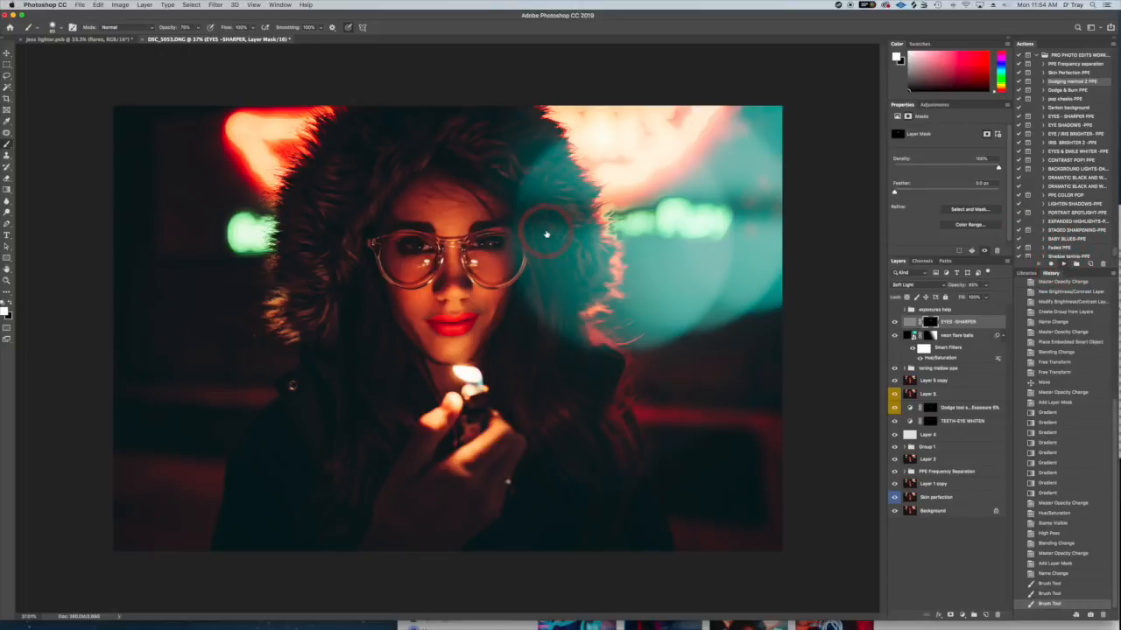
pyautogui.click(618, 202)
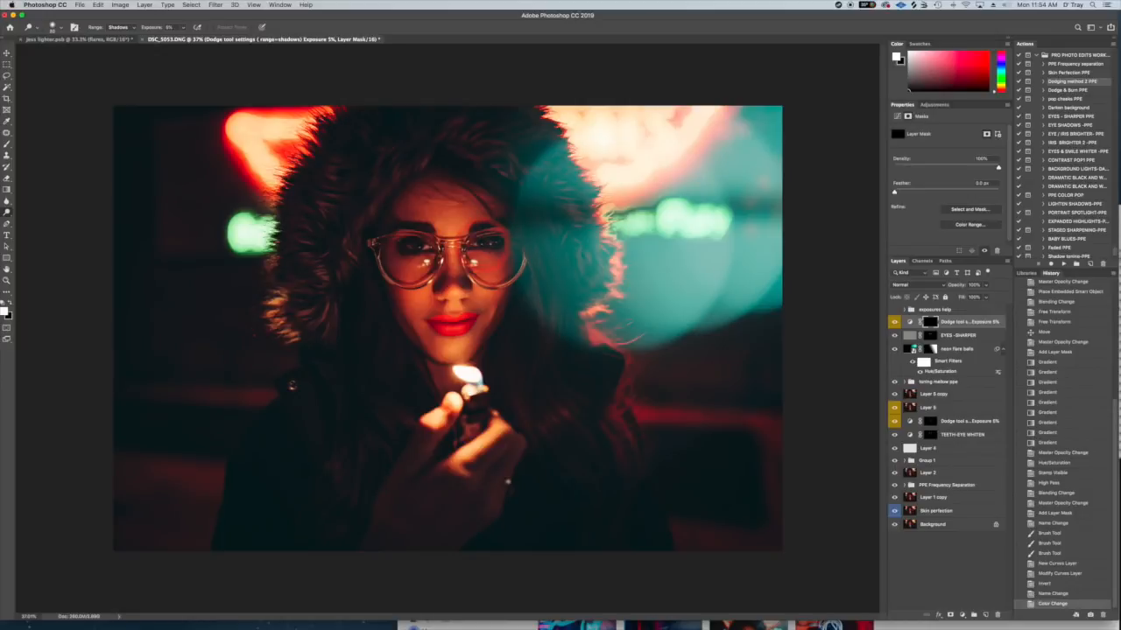
# - Brighten both eyes on the new dodge layer with repeated Dodge tool strokes, reducing the brush size for finer detail
pyautogui.moveTo(477, 235); pyautogui.dragTo(508, 224)
pyautogui.press('[')
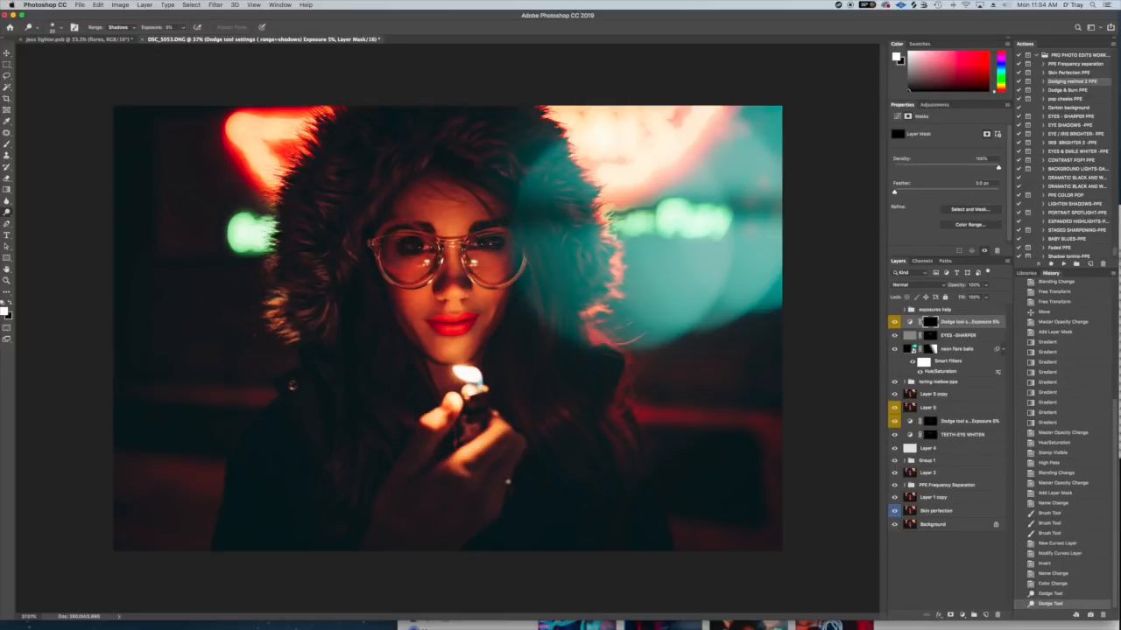
pyautogui.press('[')
pyautogui.moveTo(395, 237); pyautogui.dragTo(395, 264)
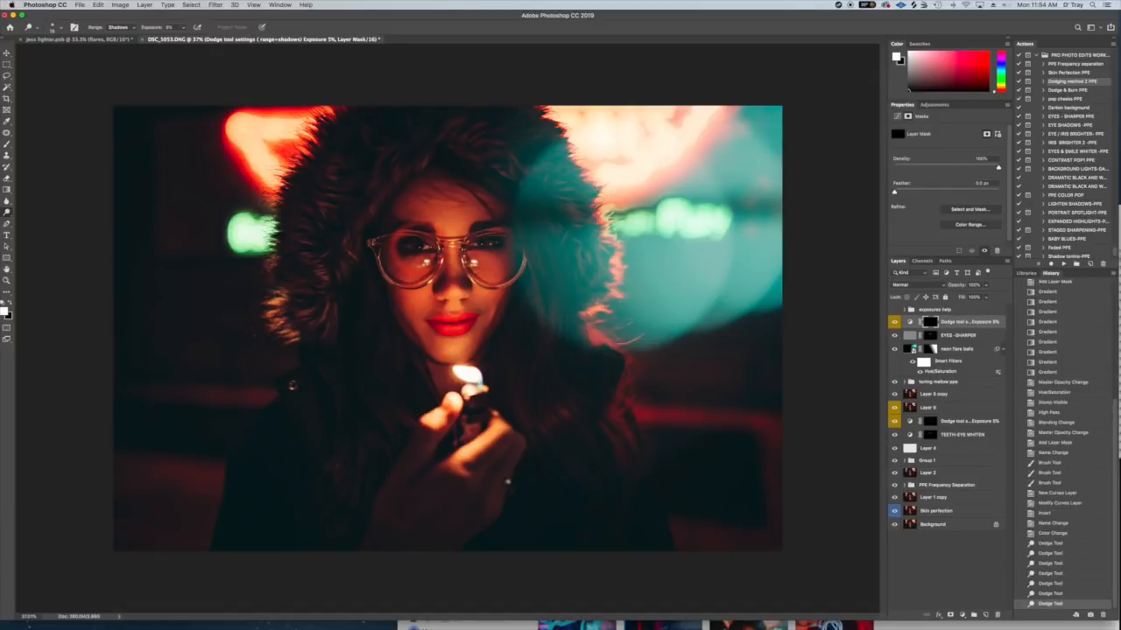
pyautogui.moveTo(478, 229); pyautogui.dragTo(508, 224)
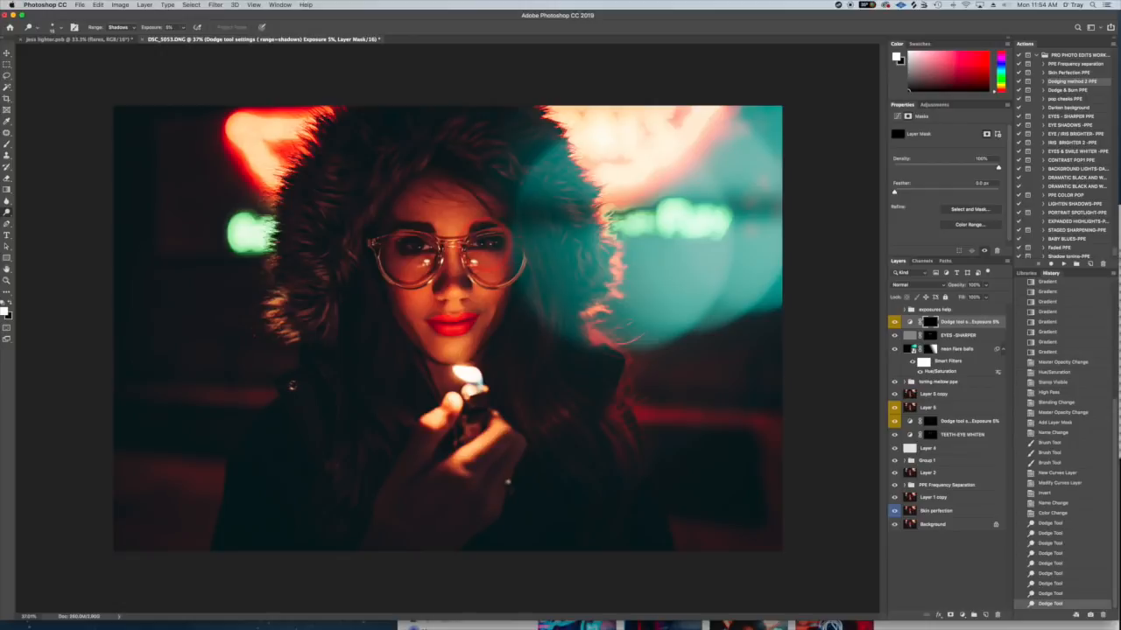
pyautogui.moveTo(396, 234); pyautogui.dragTo(398, 259)
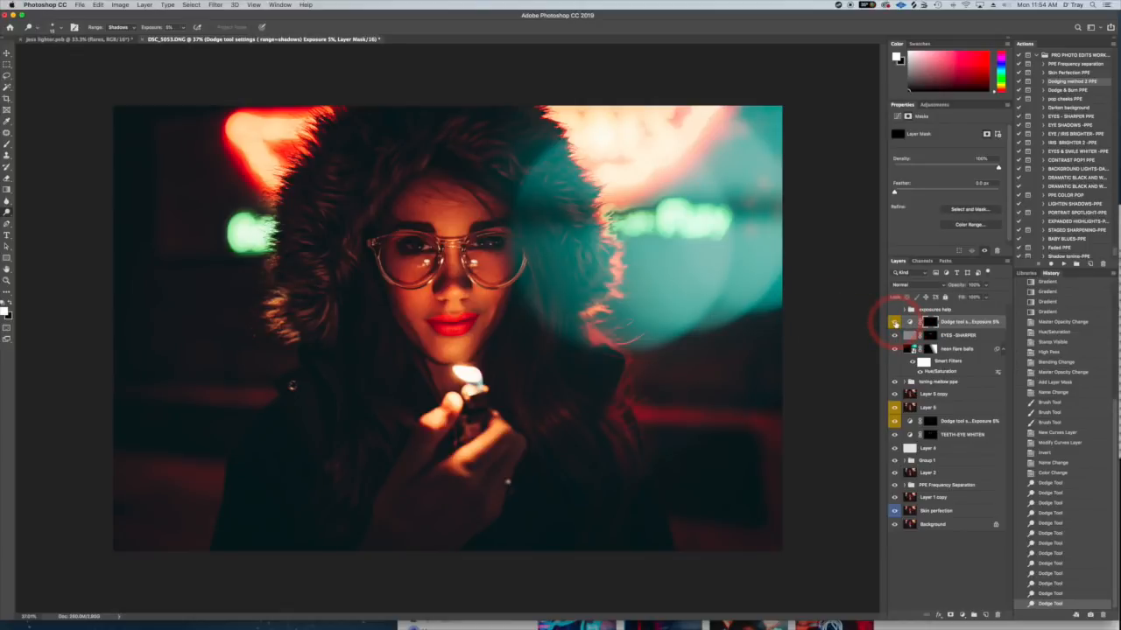
# - Check the eye dodging by toggling its layer's visibility, and lower the dodge layer's opacity to about 38%
pyautogui.click(895, 322)
pyautogui.click(983, 289)
pyautogui.moveTo(983, 293); pyautogui.dragTo(961, 297)
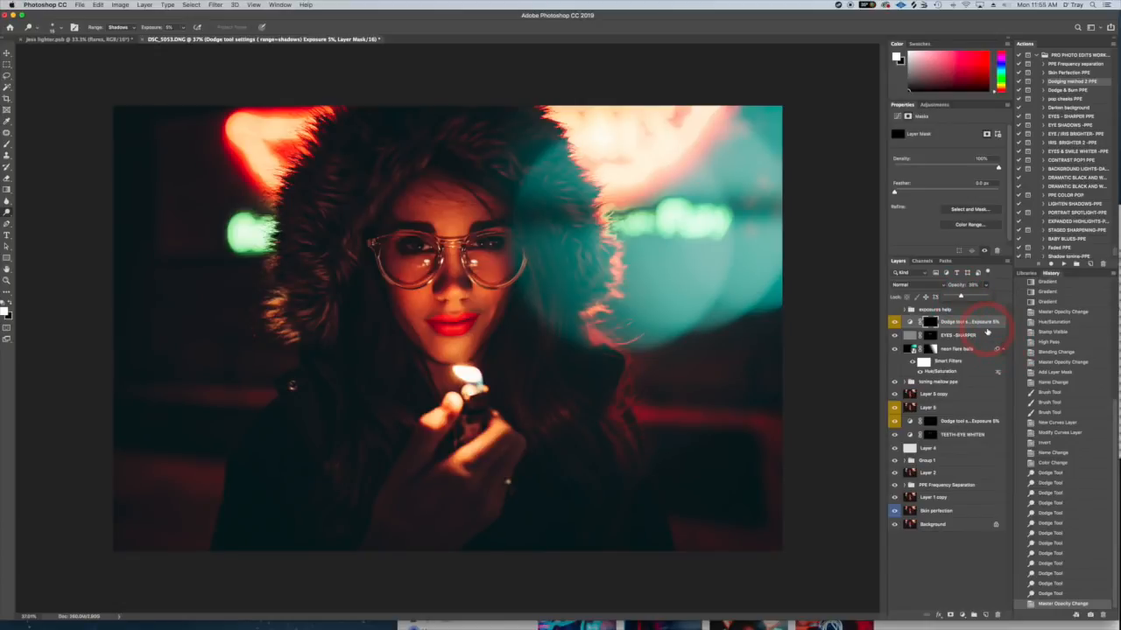
pyautogui.click(894, 394)
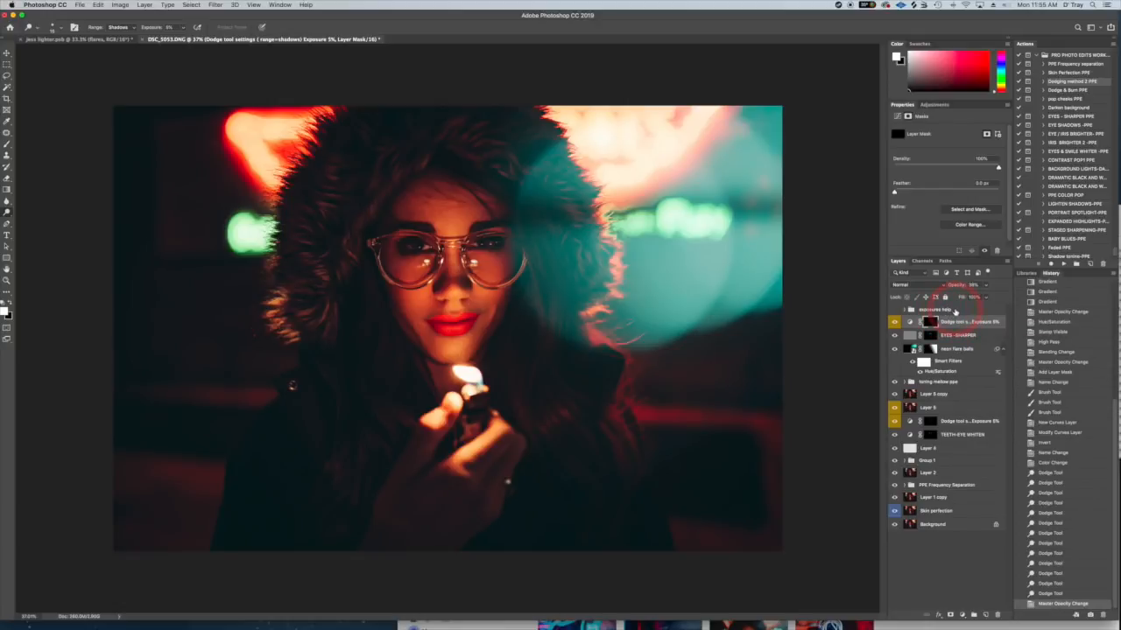
# - Run the STAGED SHARPENING-PPE action to add a sharpening group above the eye dodge layer
pyautogui.click(1082, 232)
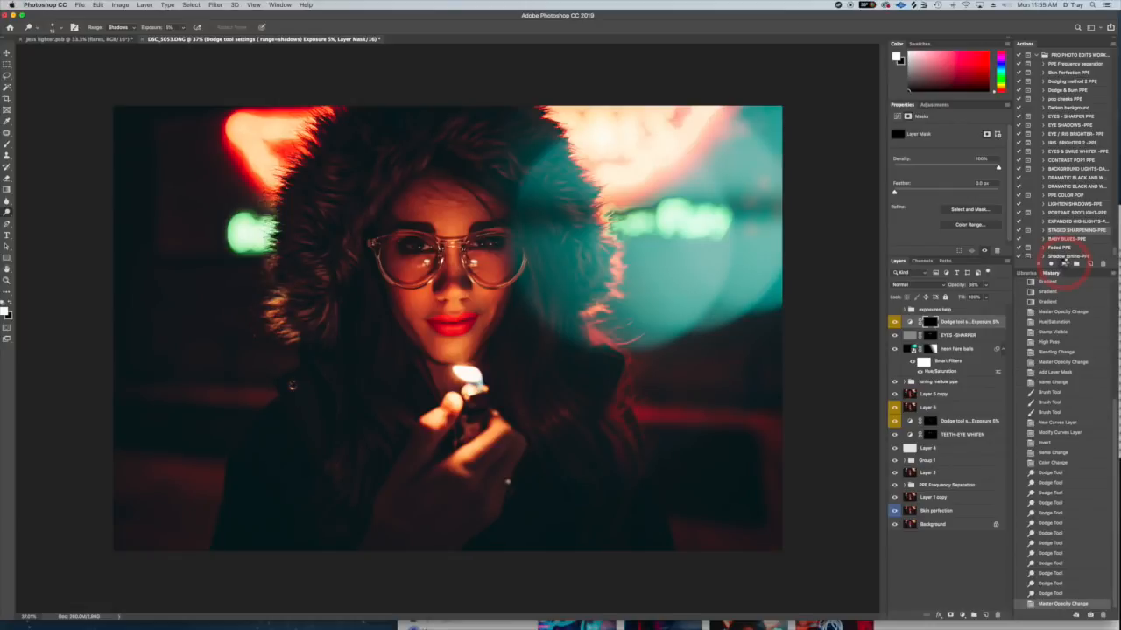
pyautogui.click(1063, 262)
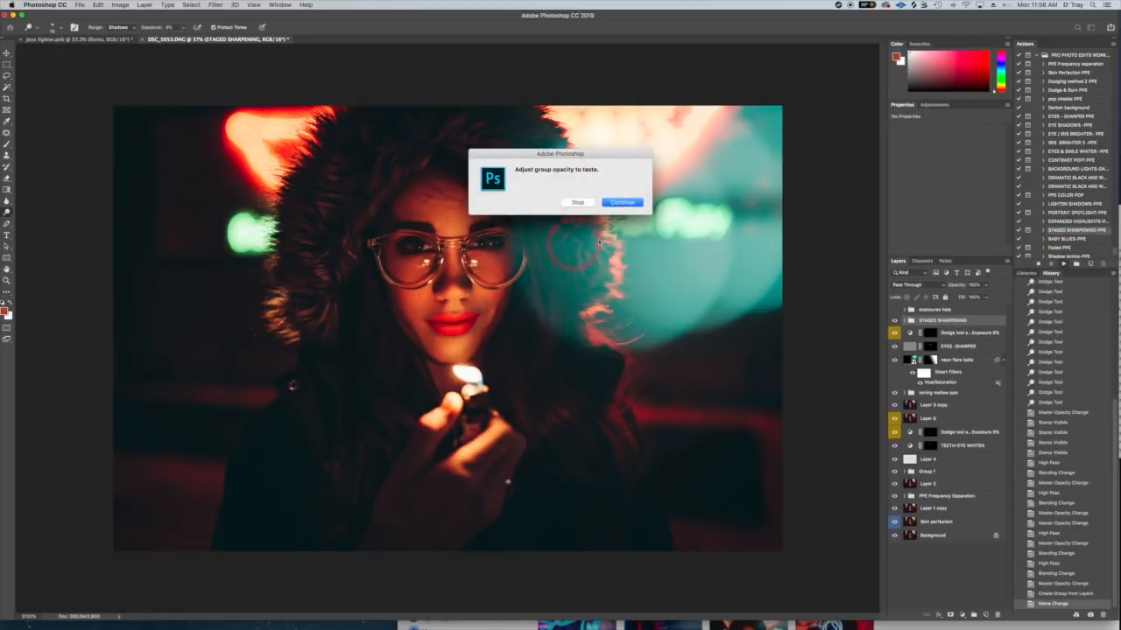
pyautogui.click(630, 203)
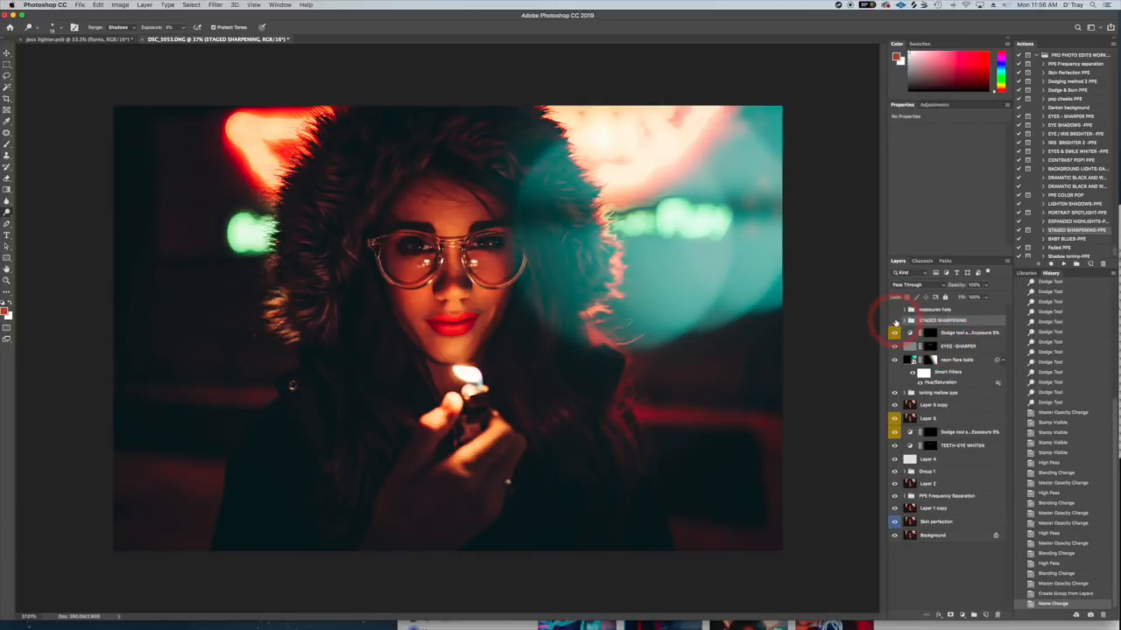
# - Compare the image with the STAGED SHARPENING group hidden and shown, and lower the group's opacity to about 79%
pyautogui.click(895, 322)
pyautogui.click(894, 322)
pyautogui.click(894, 322)
pyautogui.moveTo(987, 287); pyautogui.dragTo(977, 298)
pyautogui.click(905, 321)
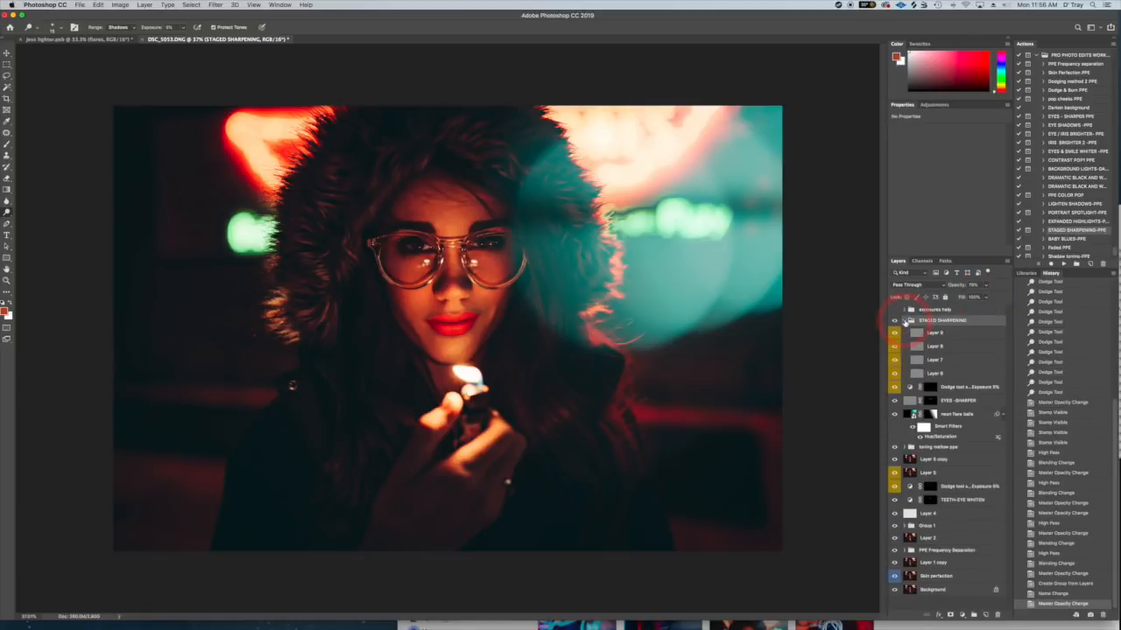
pyautogui.click(905, 322)
pyautogui.moveTo(985, 286); pyautogui.dragTo(986, 298)
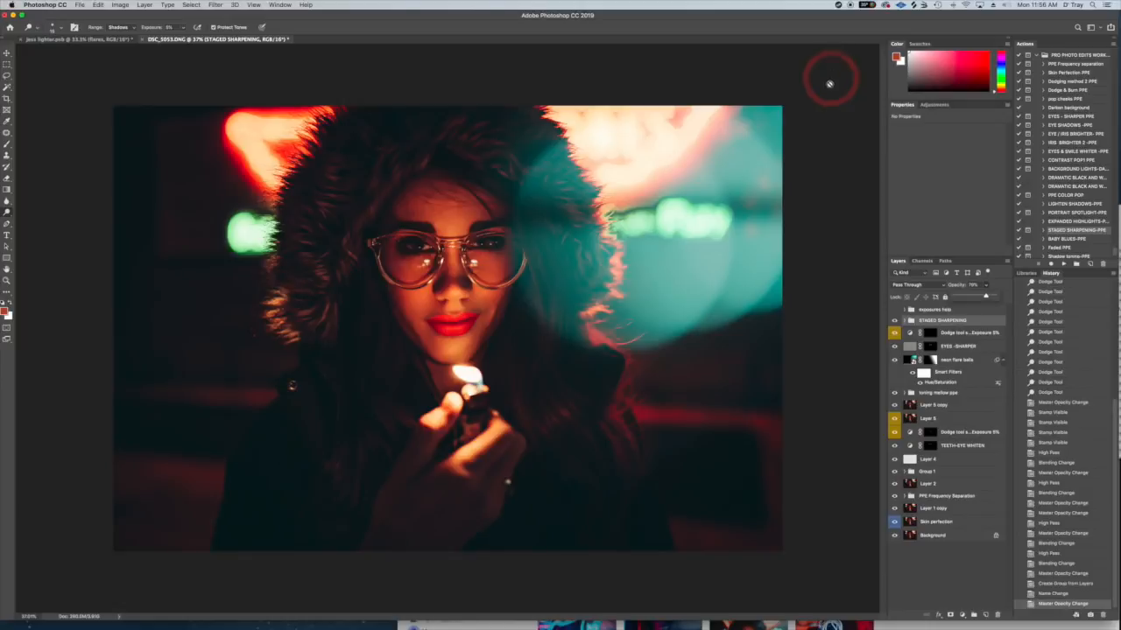
# - Group all layers from STAGED SHARPENING down to Skin perfection, and toggle the group's visibility to compare the edit with the original Background
pyautogui.click(838, 5)
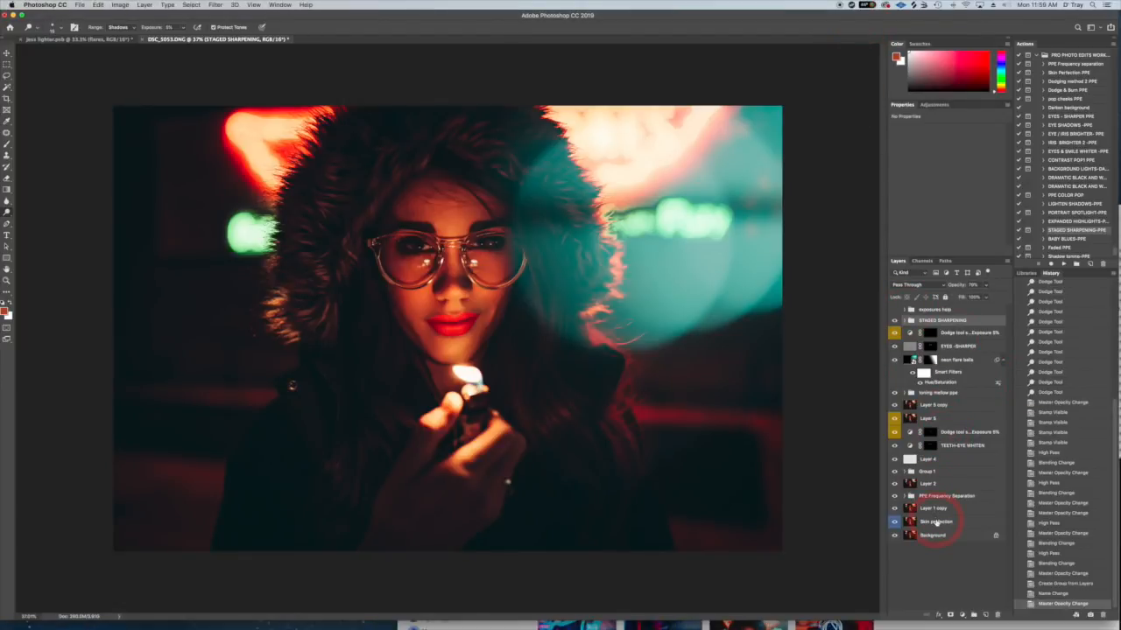
pyautogui.click(936, 522)
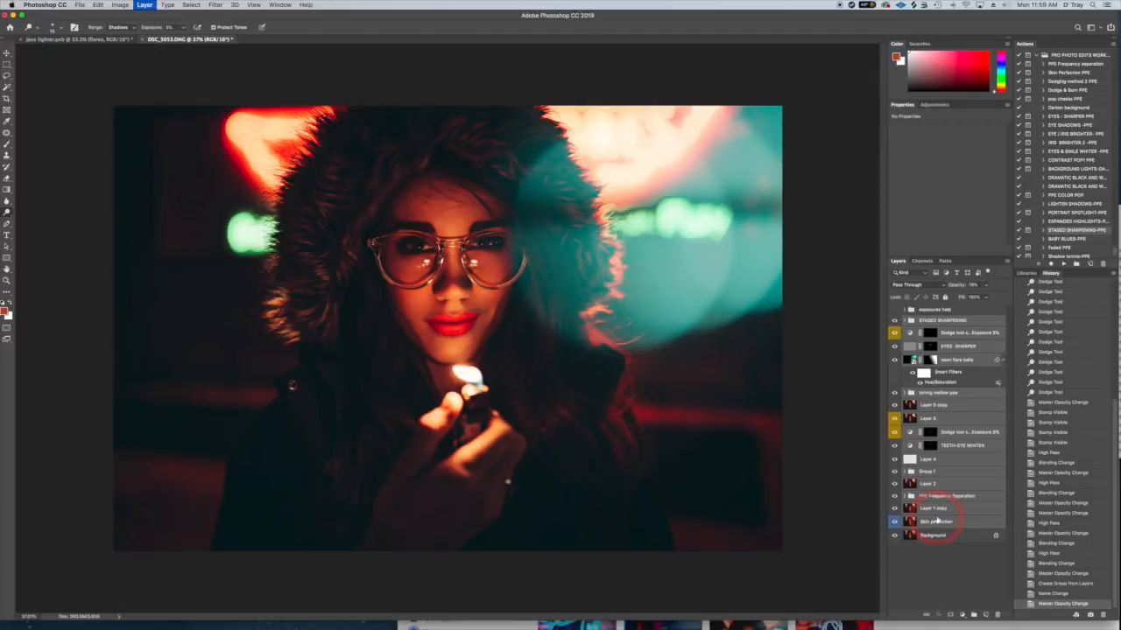
pyautogui.press('super+g')
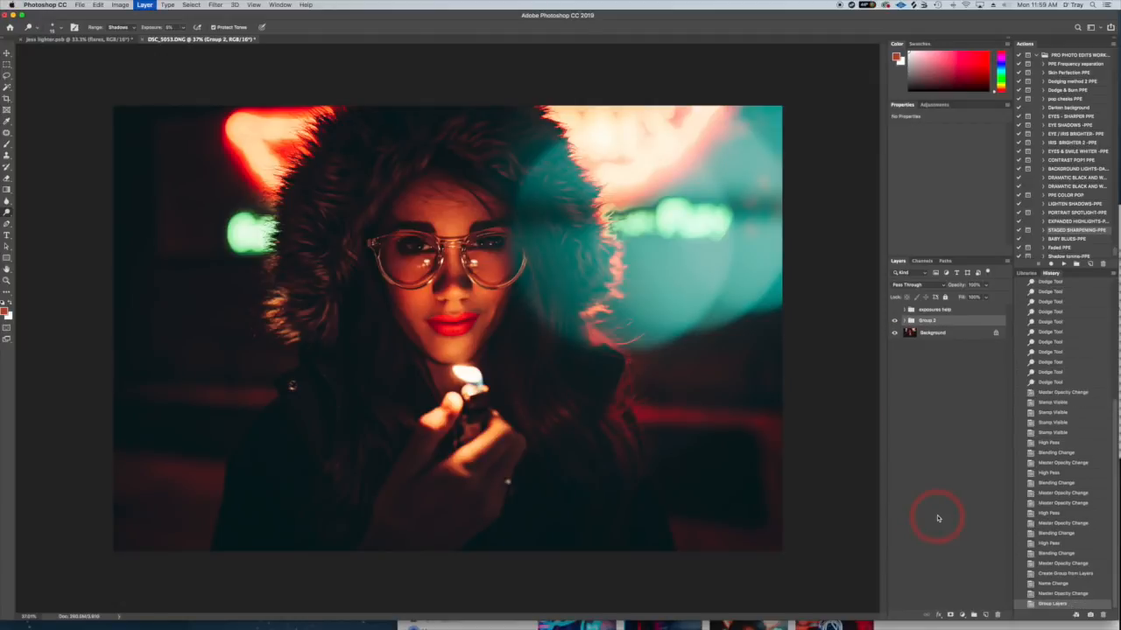
pyautogui.click(894, 321)
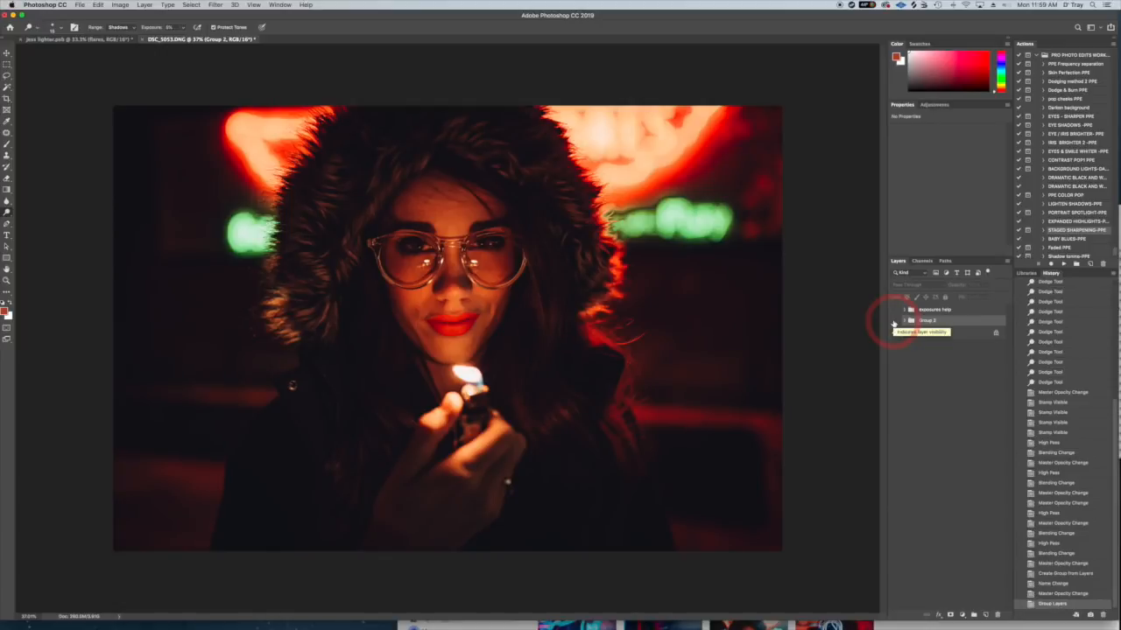
pyautogui.click(894, 322)
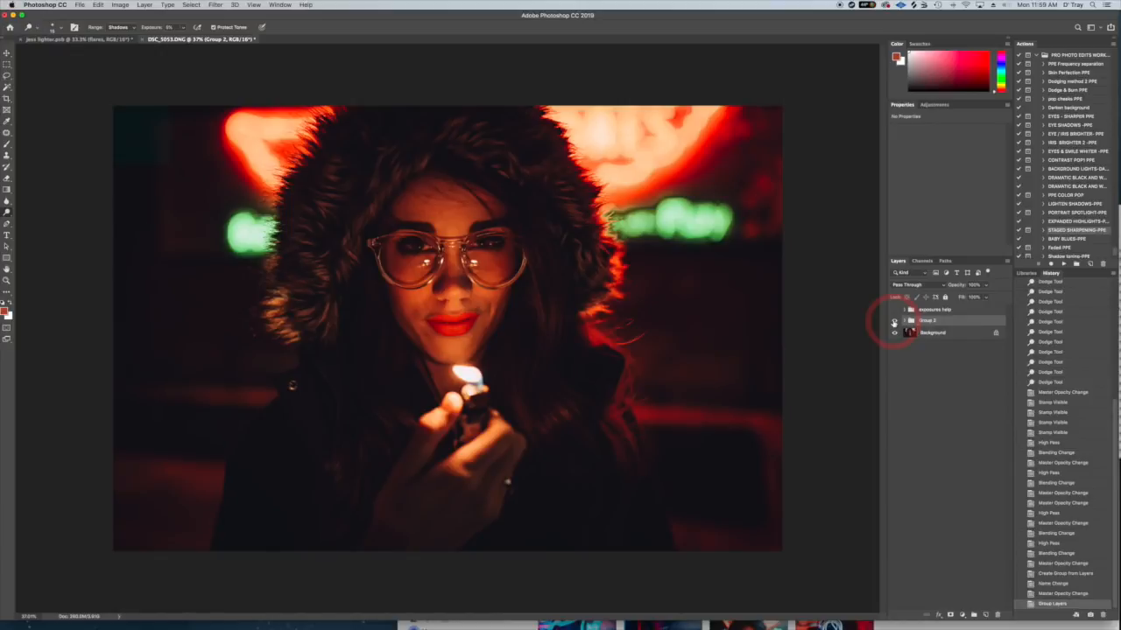